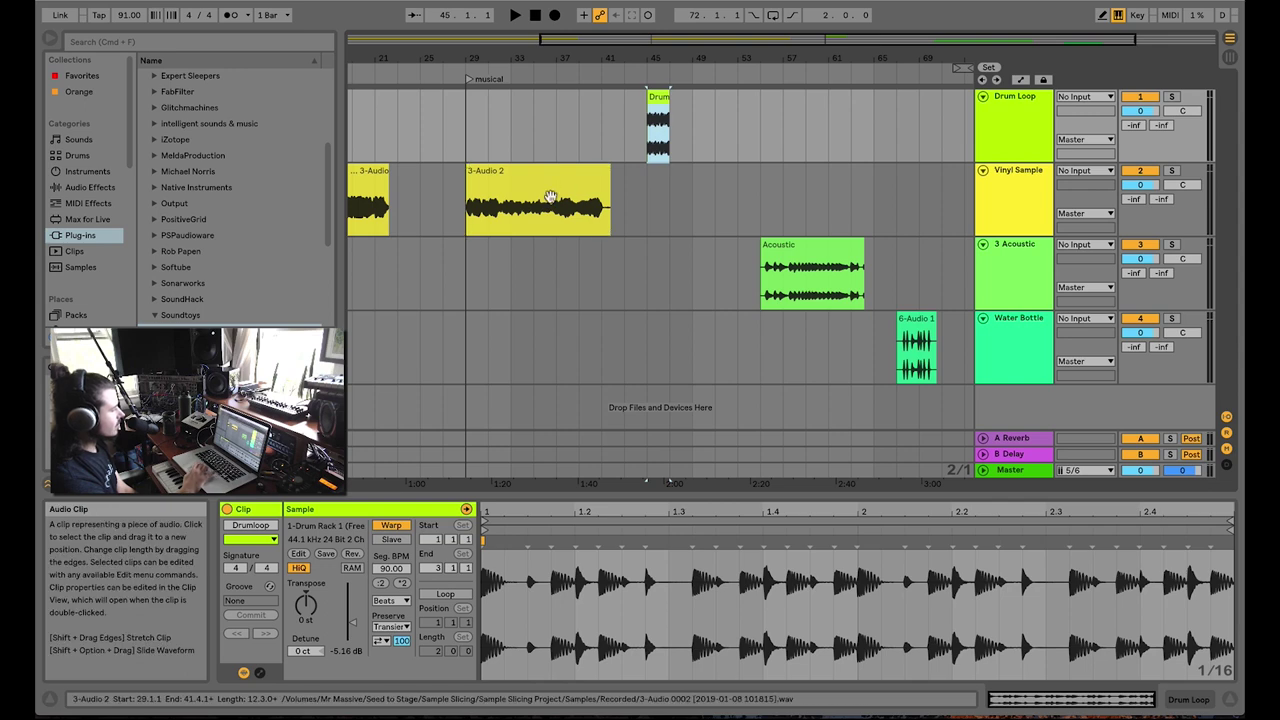
Slice the Drum Loop clip at bar 45 to a new MIDI track, one slice per transient, with the Built-in slicing preset
left_click(662, 131)
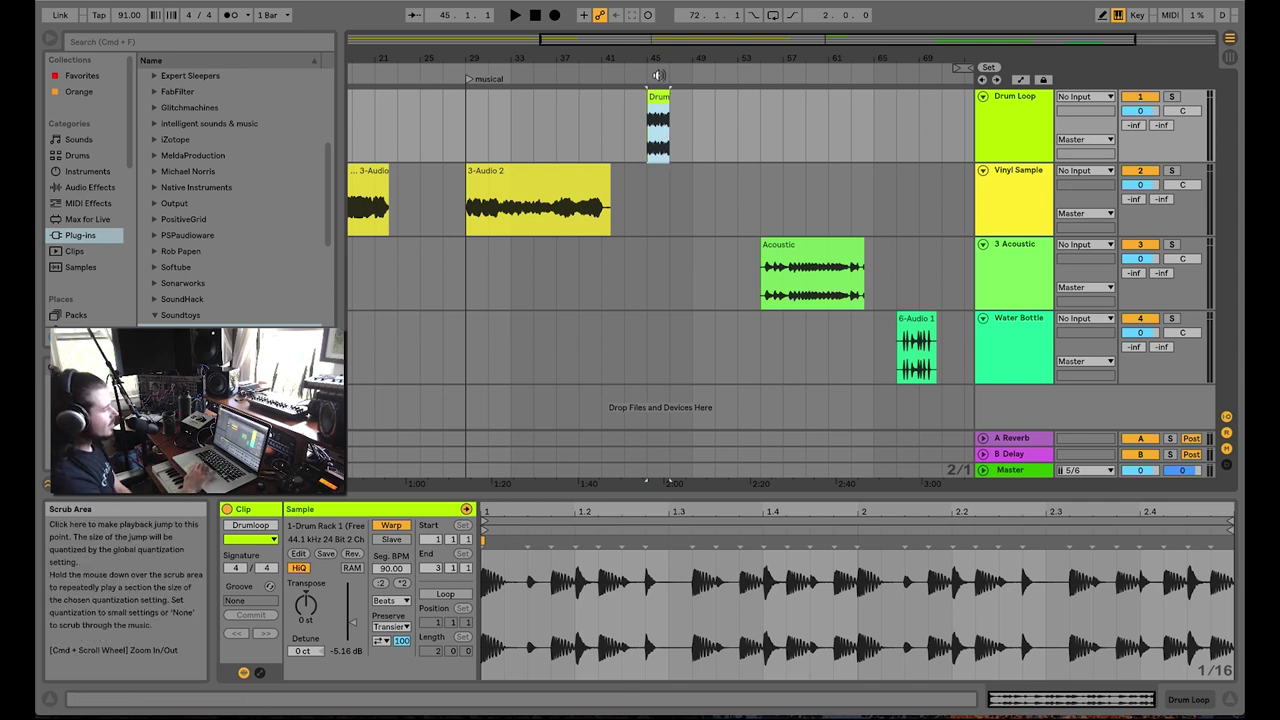
right_click(658, 93)
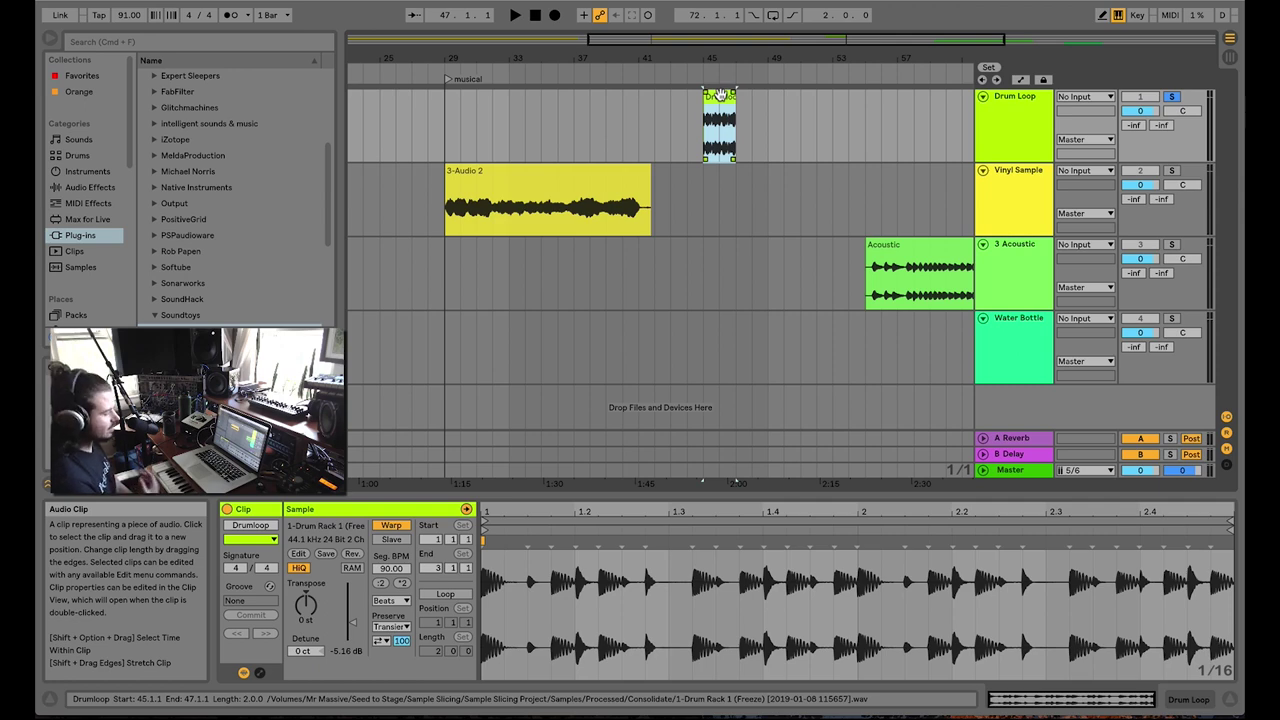
left_click(722, 106)
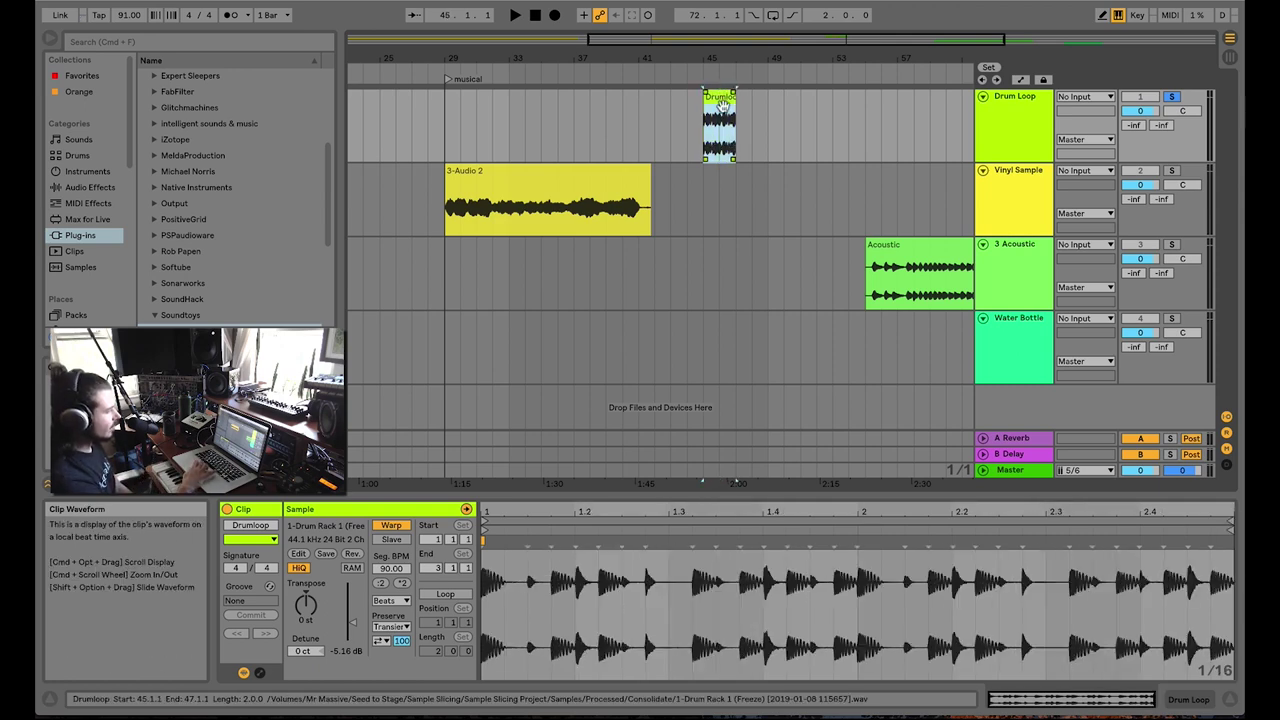
right_click(718, 97)
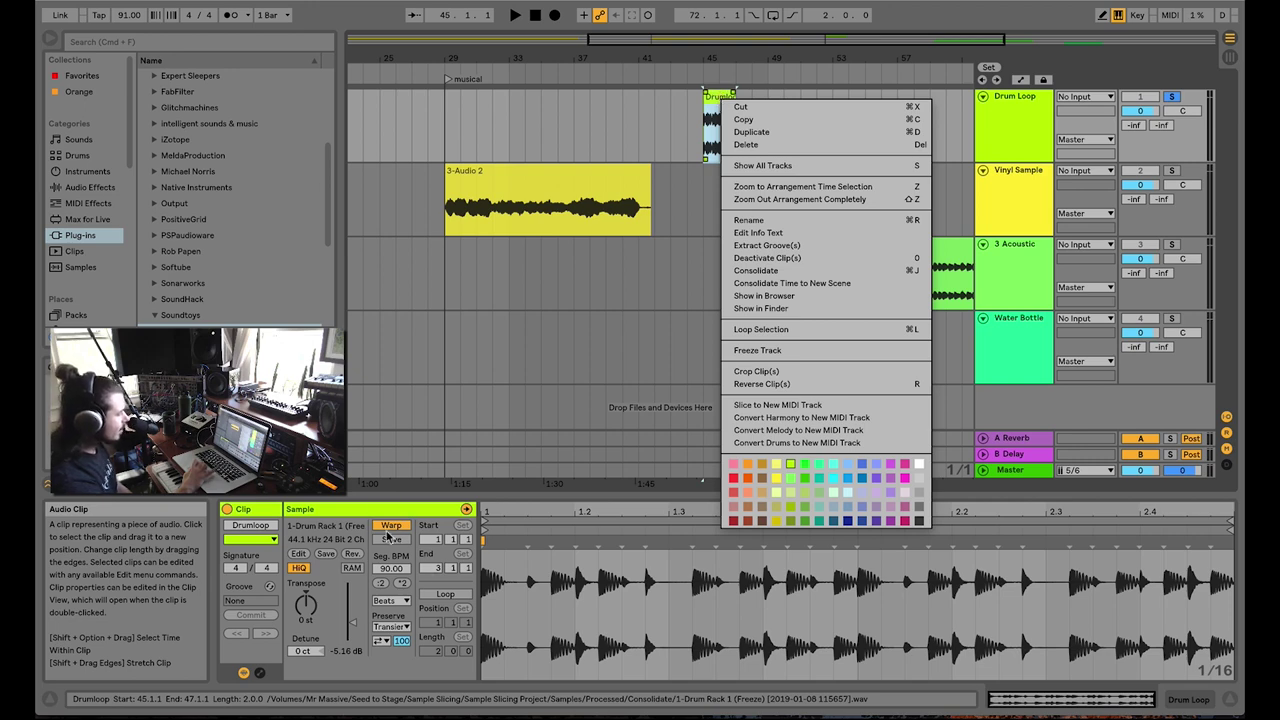
left_click(771, 406)
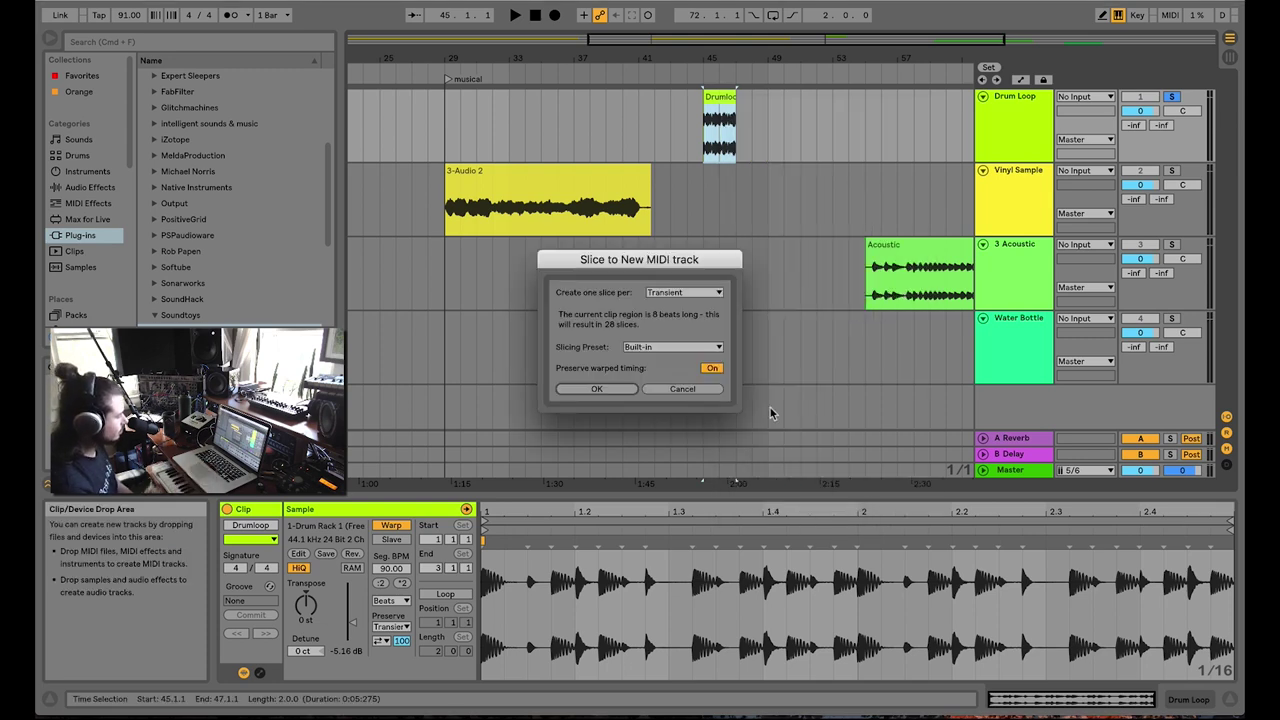
left_click(703, 295)
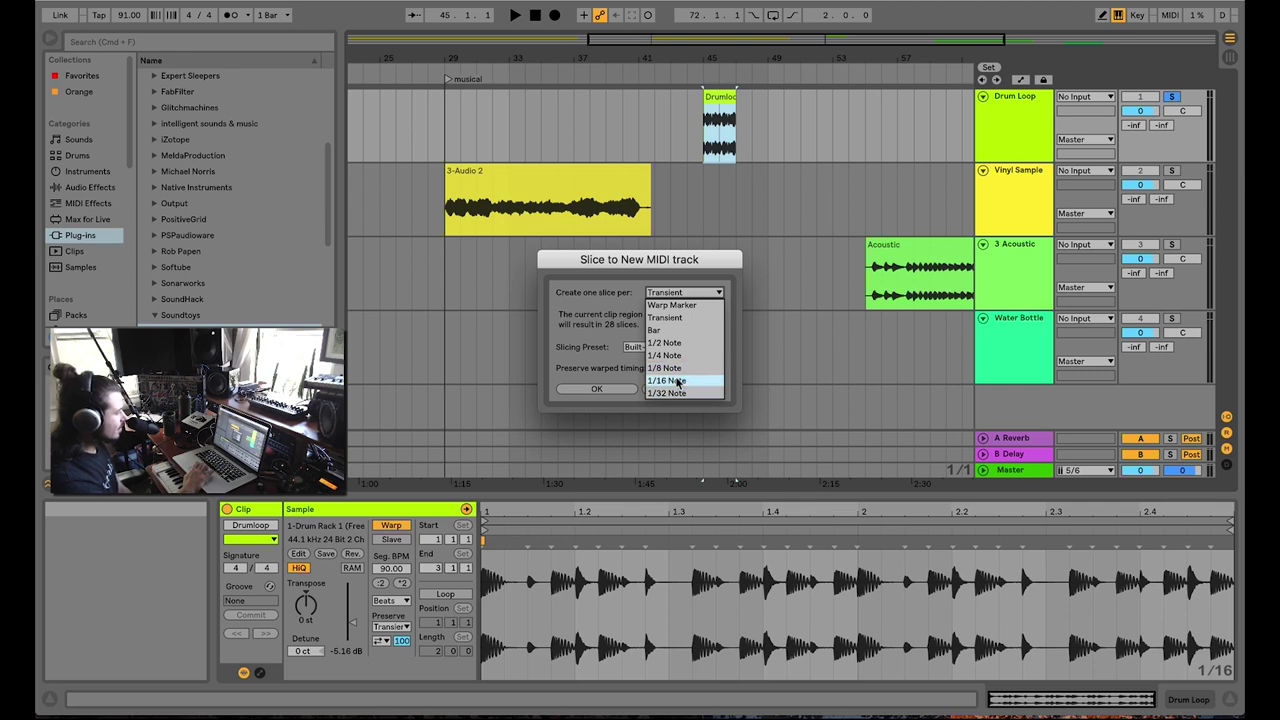
left_click(685, 317)
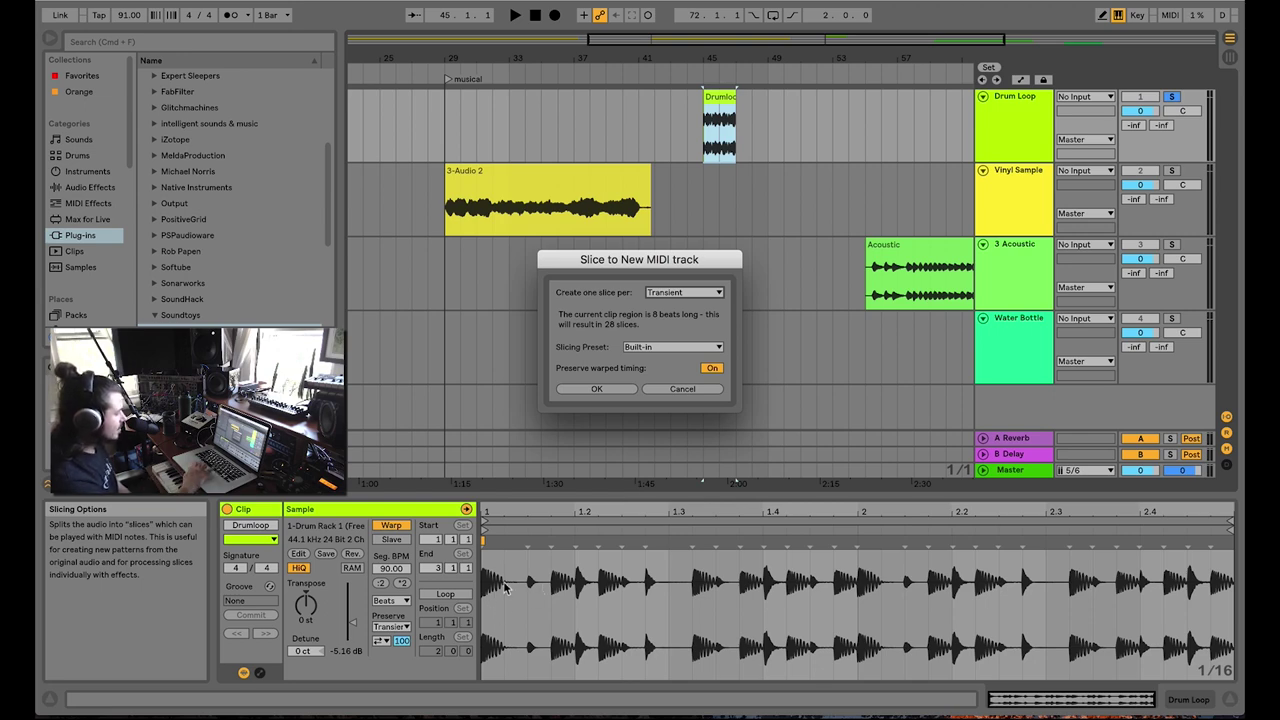
left_click(661, 348)
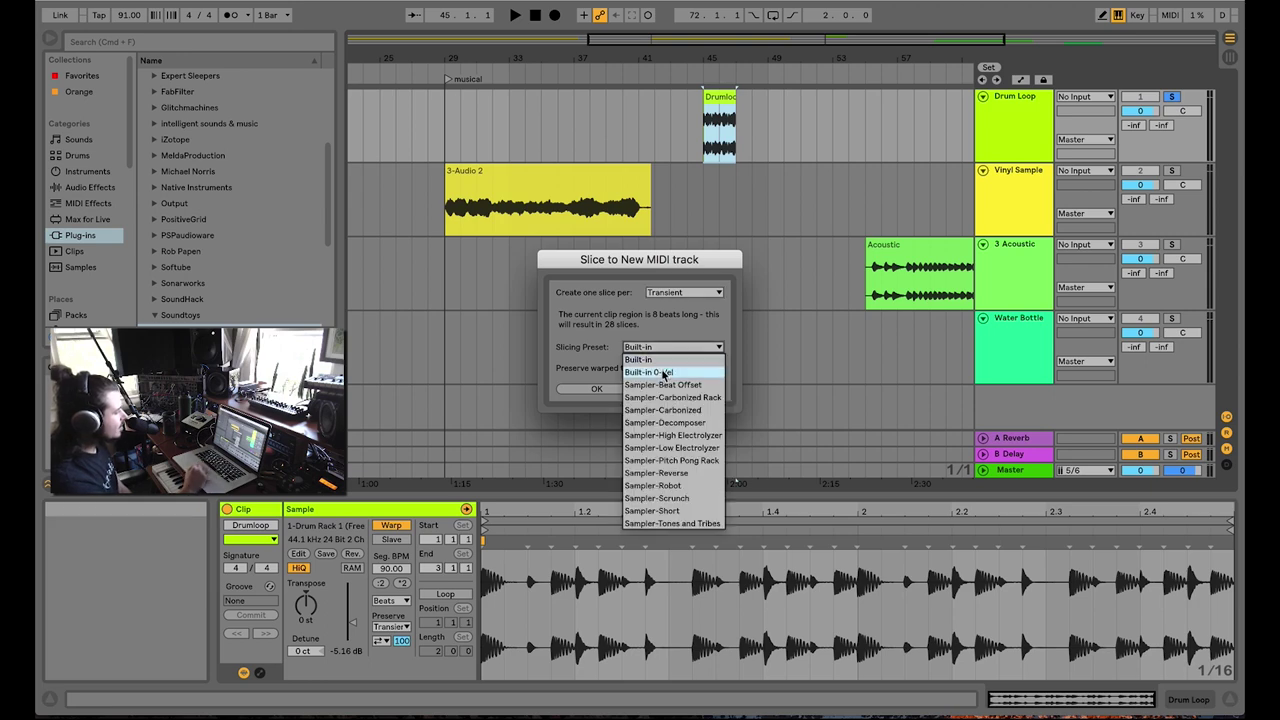
left_click(662, 360)
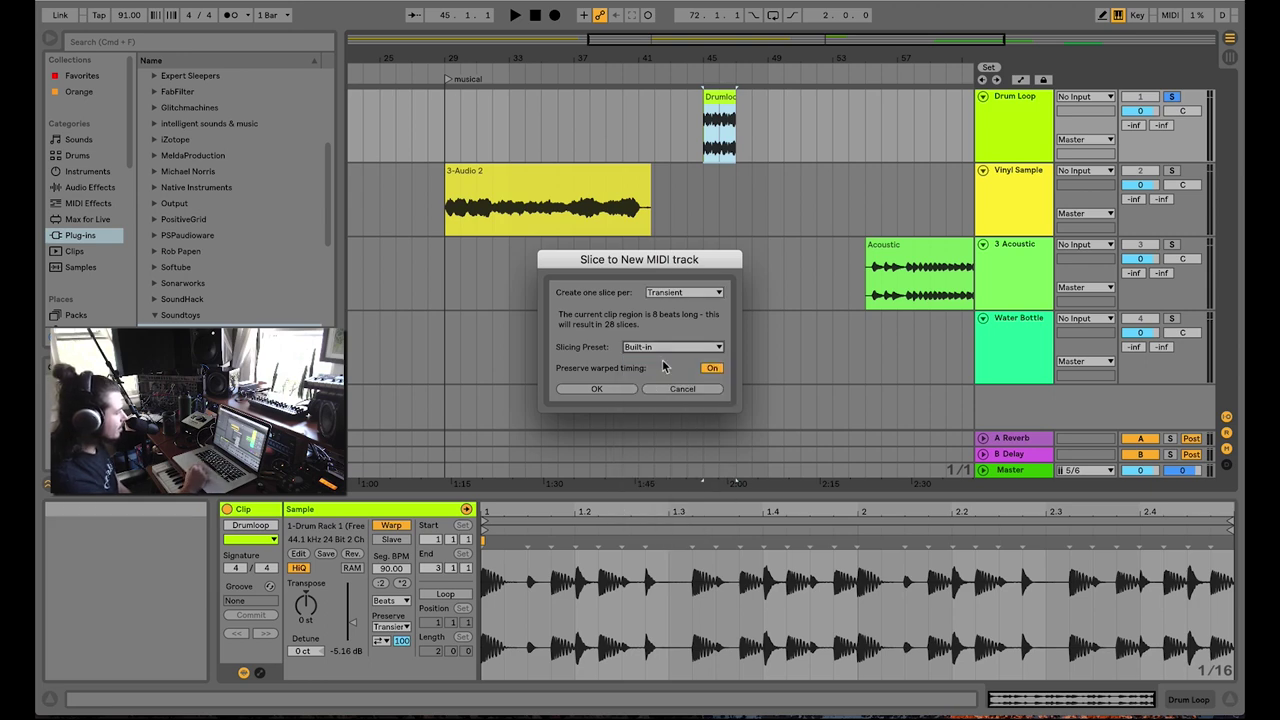
left_click(645, 348)
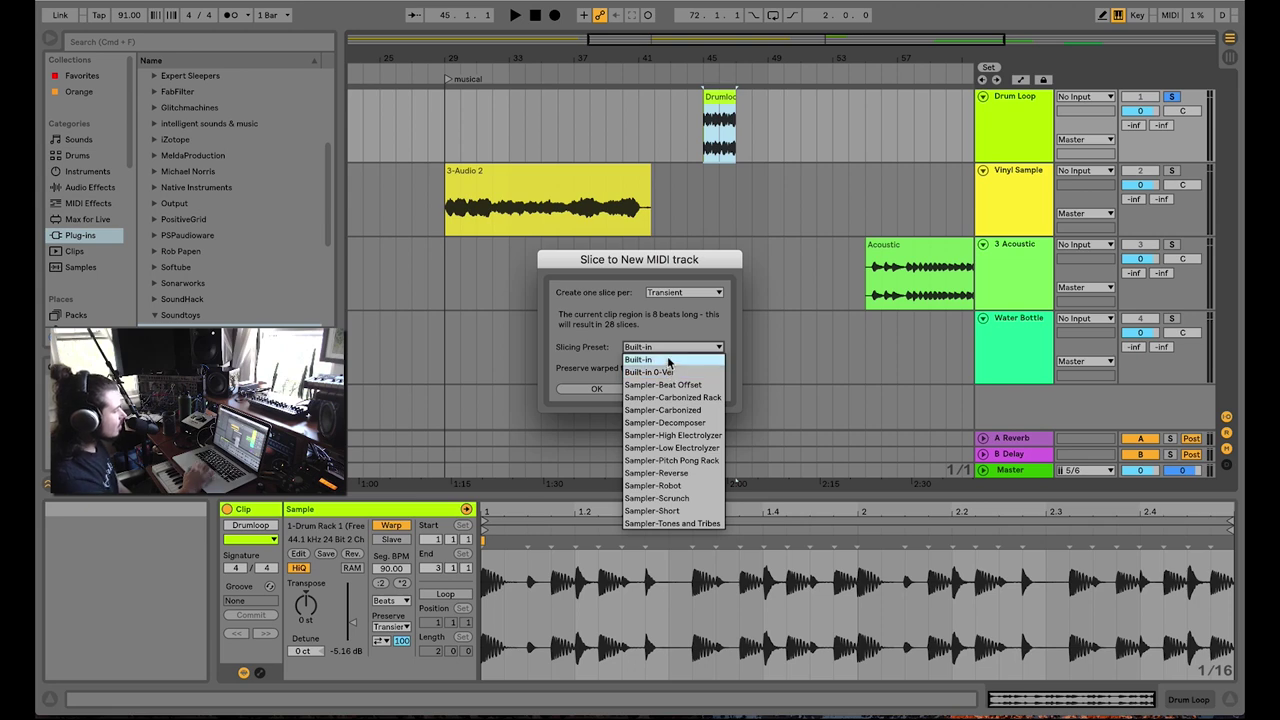
left_click(668, 360)
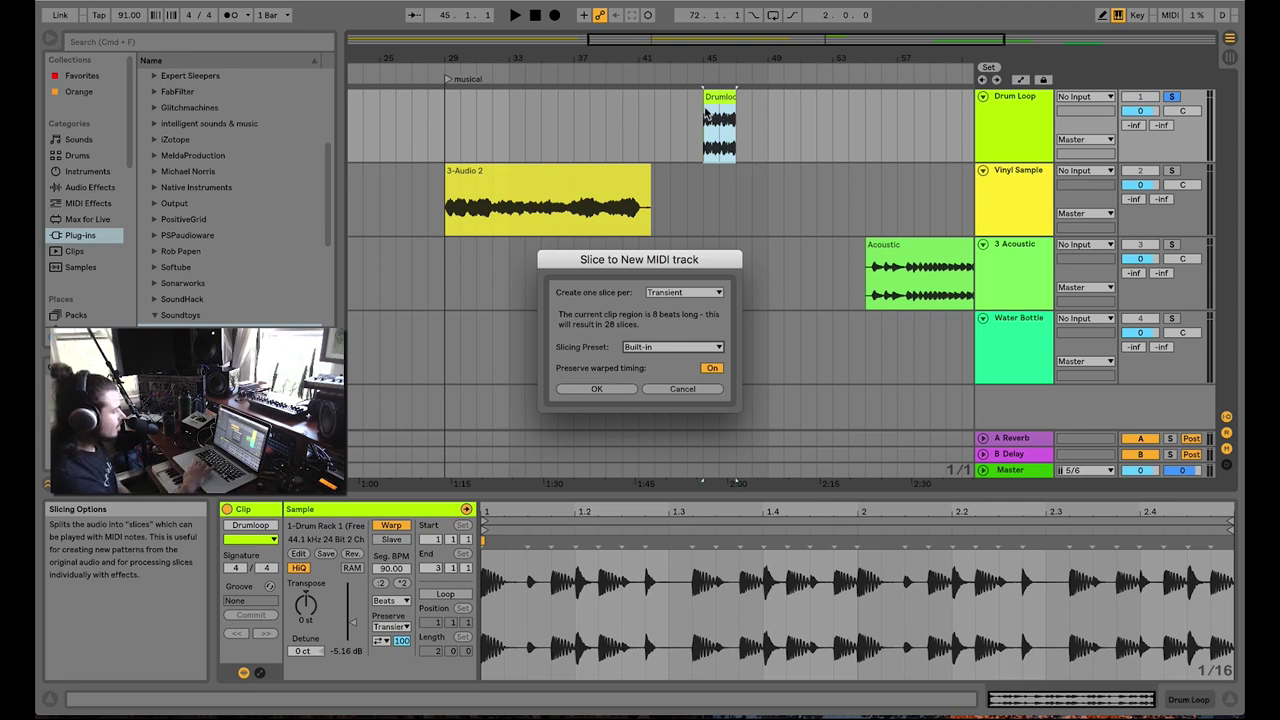
left_click(590, 389)
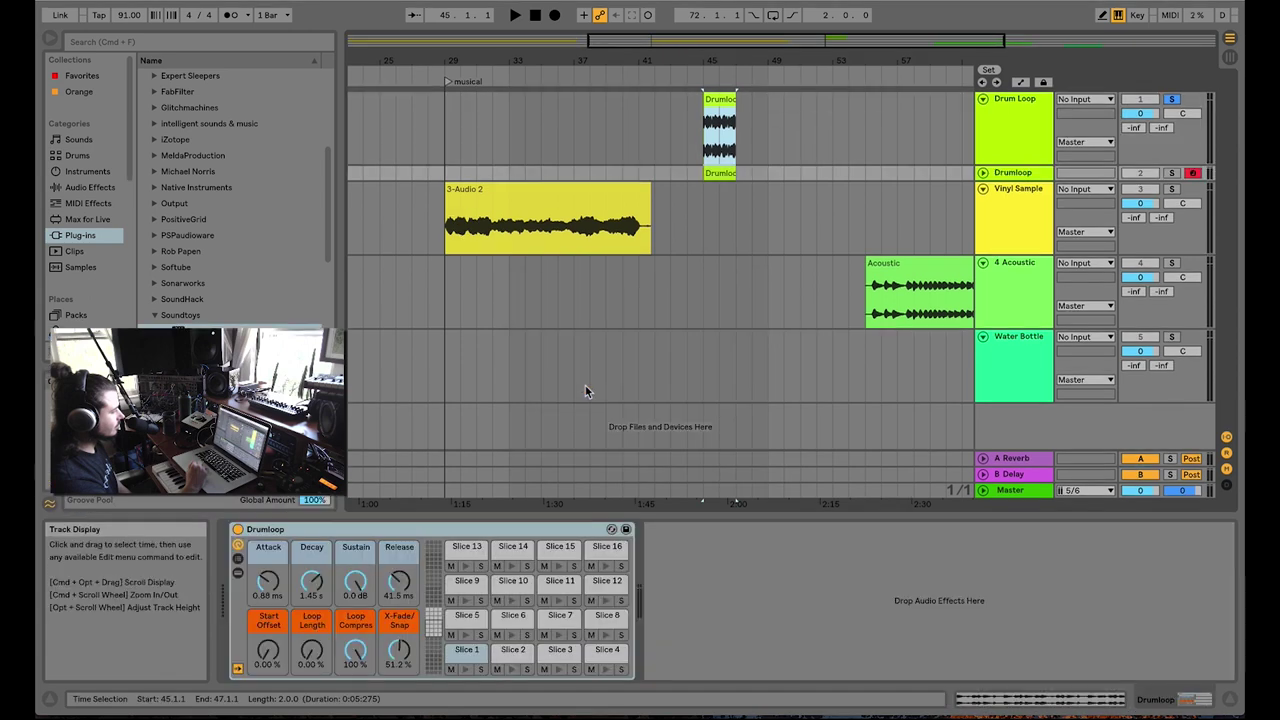
Unfold the new sliced Drumloop track and solo it in place of the original audio track
left_click(718, 172)
left_click(983, 173)
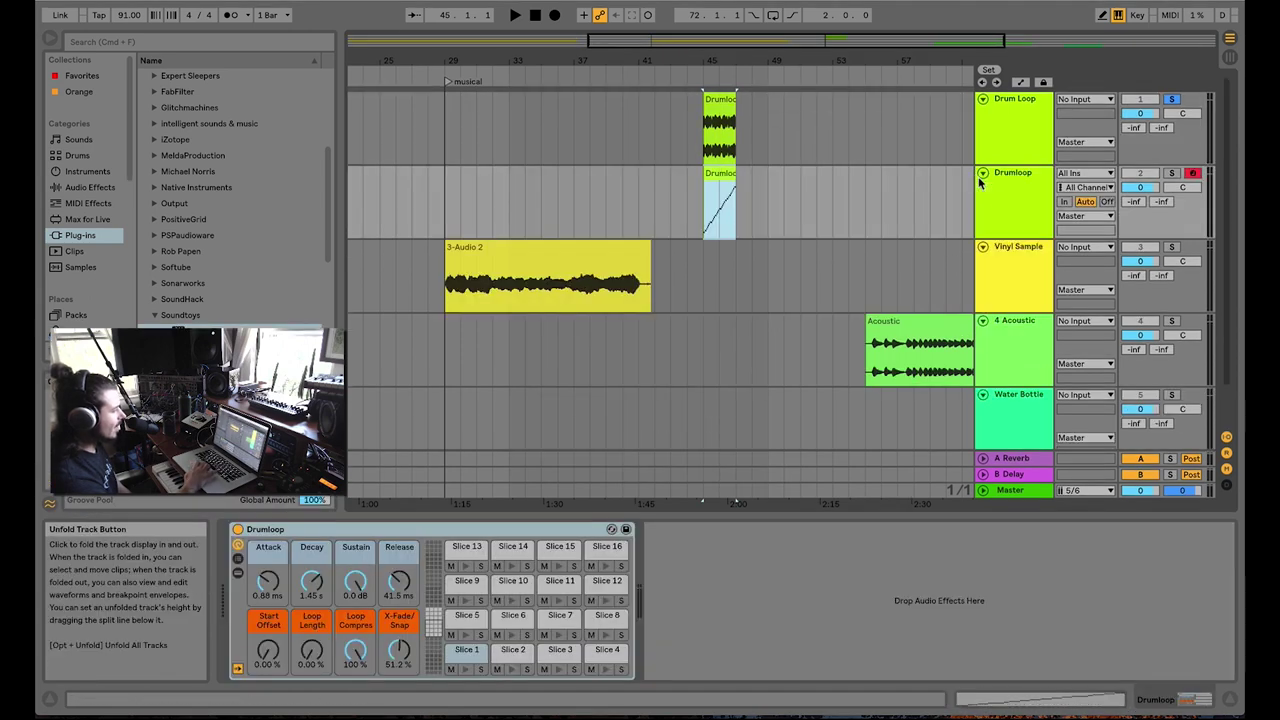
left_click(1018, 190)
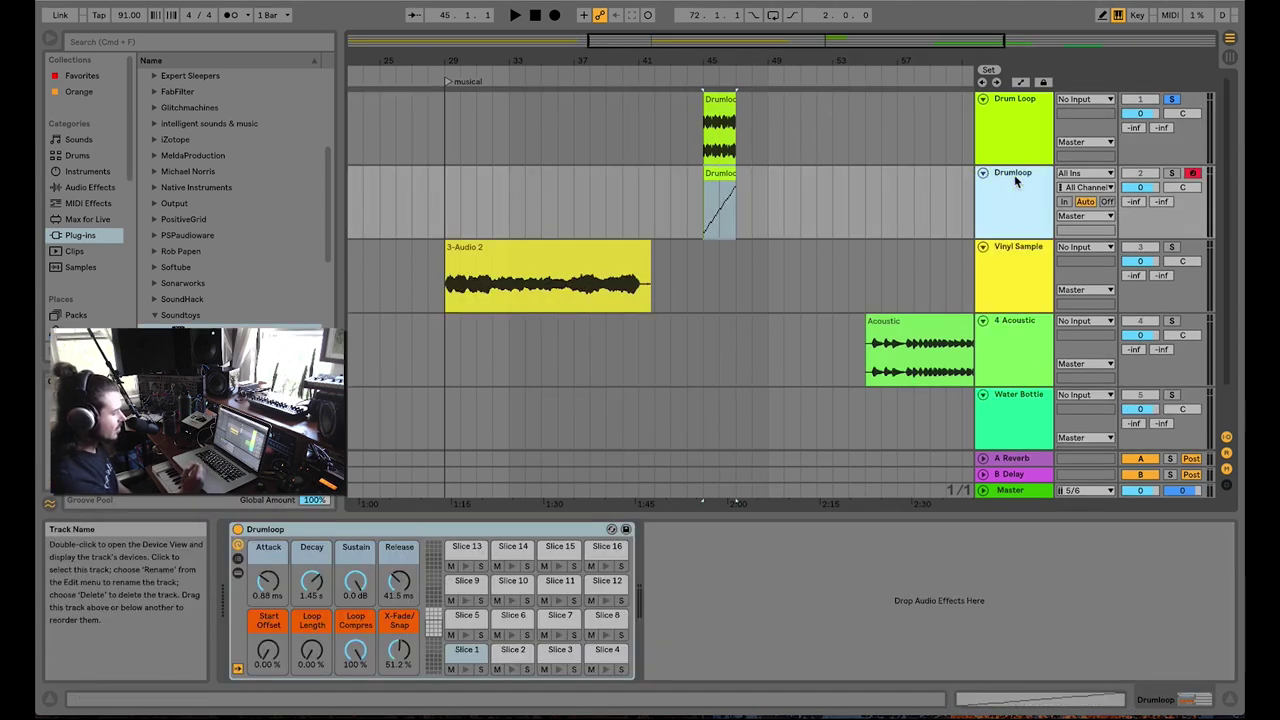
left_click(1171, 173)
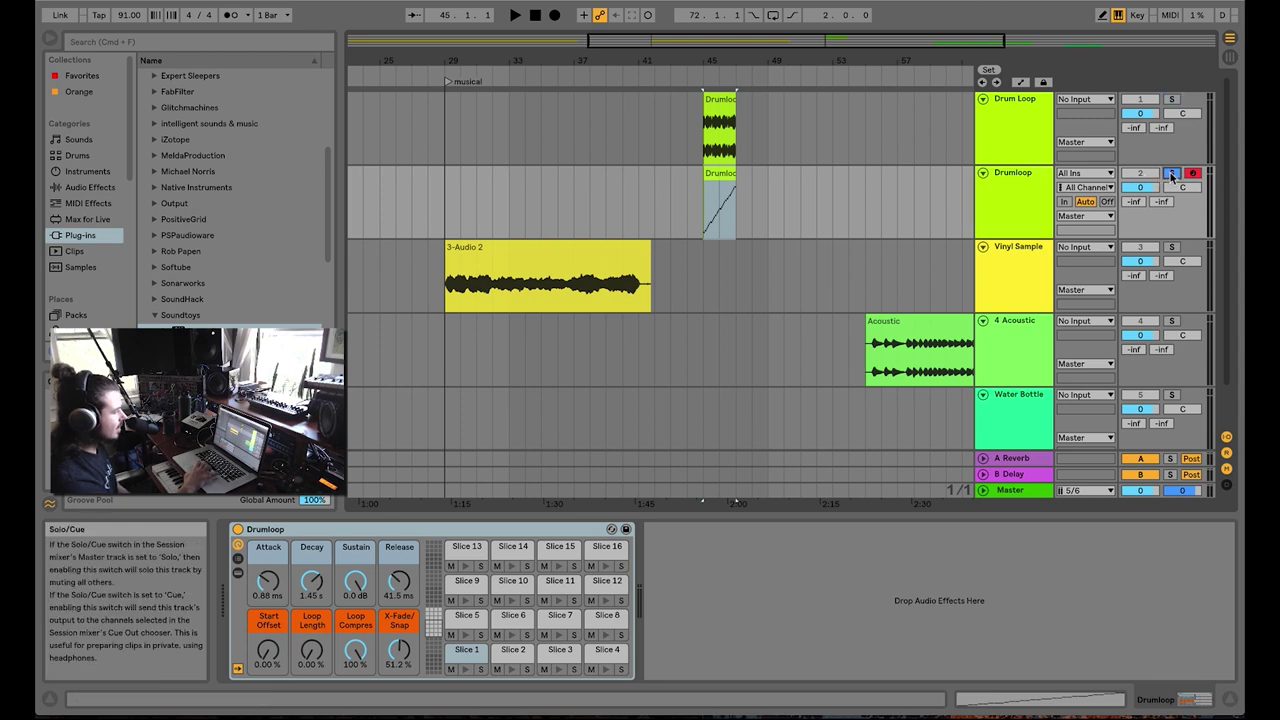
Open the Drumloop MIDI clip in an enlarged note editor and play back its slices
left_click(725, 175)
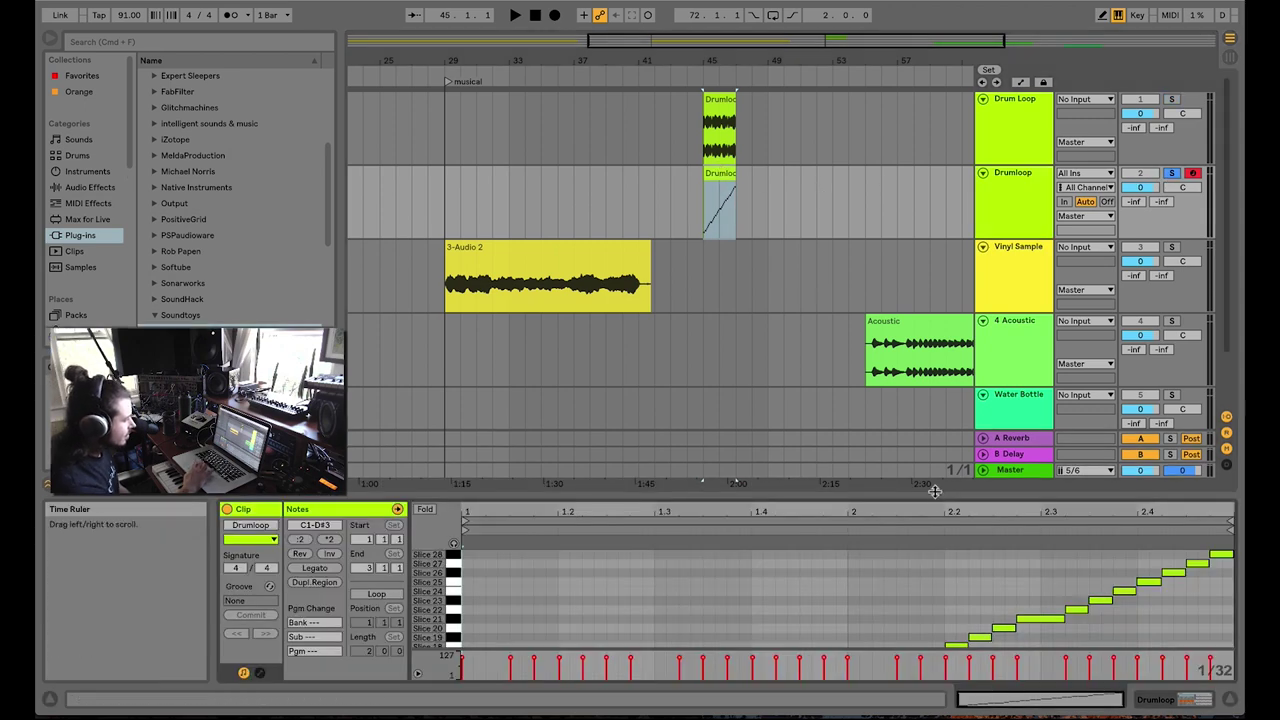
left_click_drag(935, 493, 935, 232)
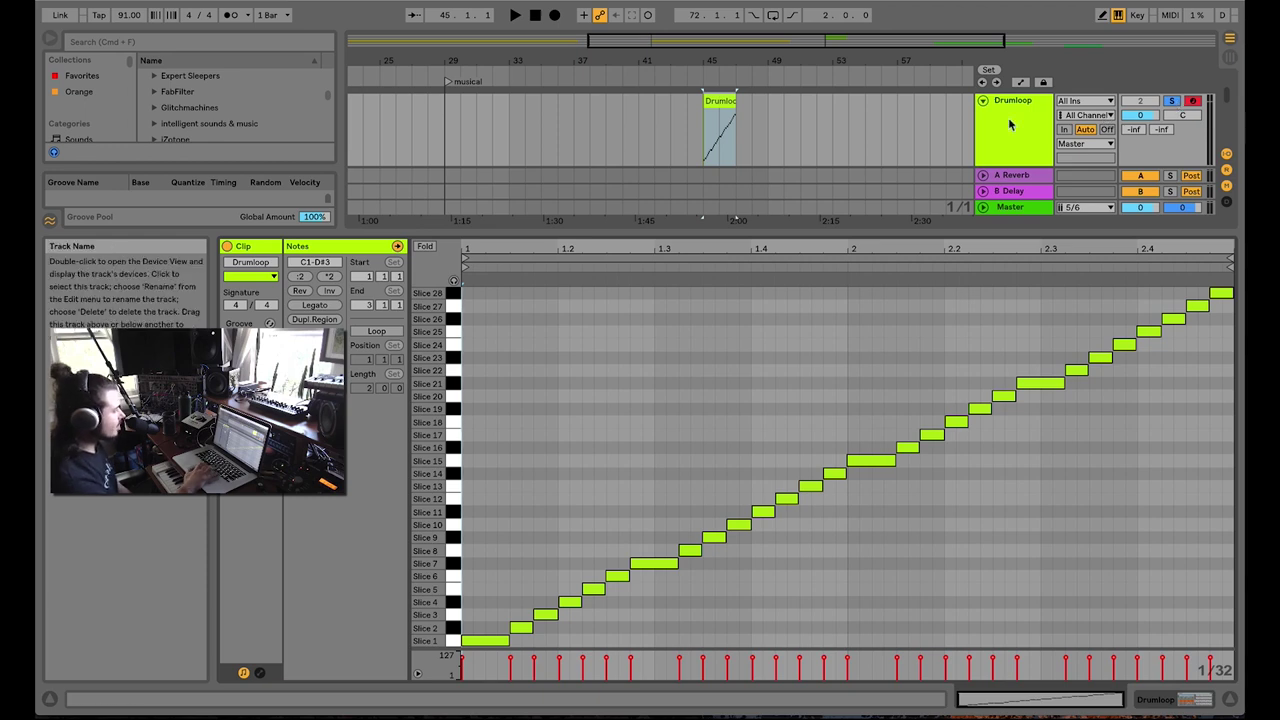
key("space")
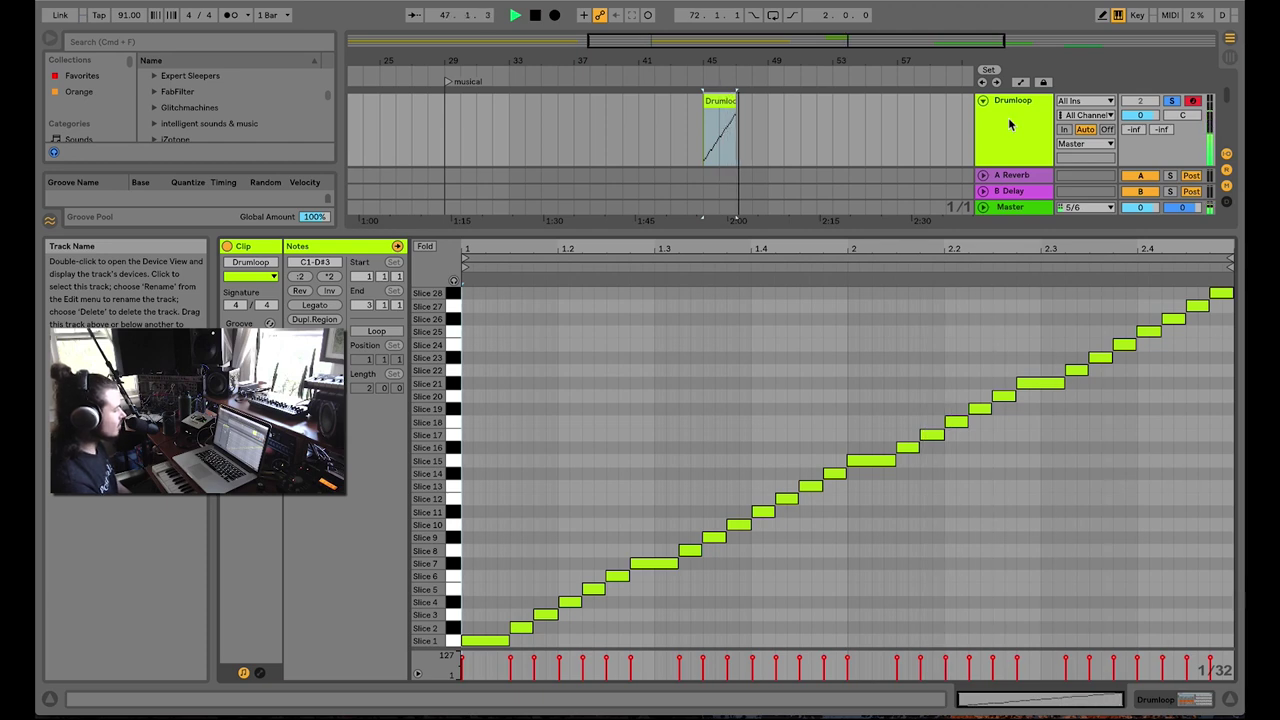
key("space")
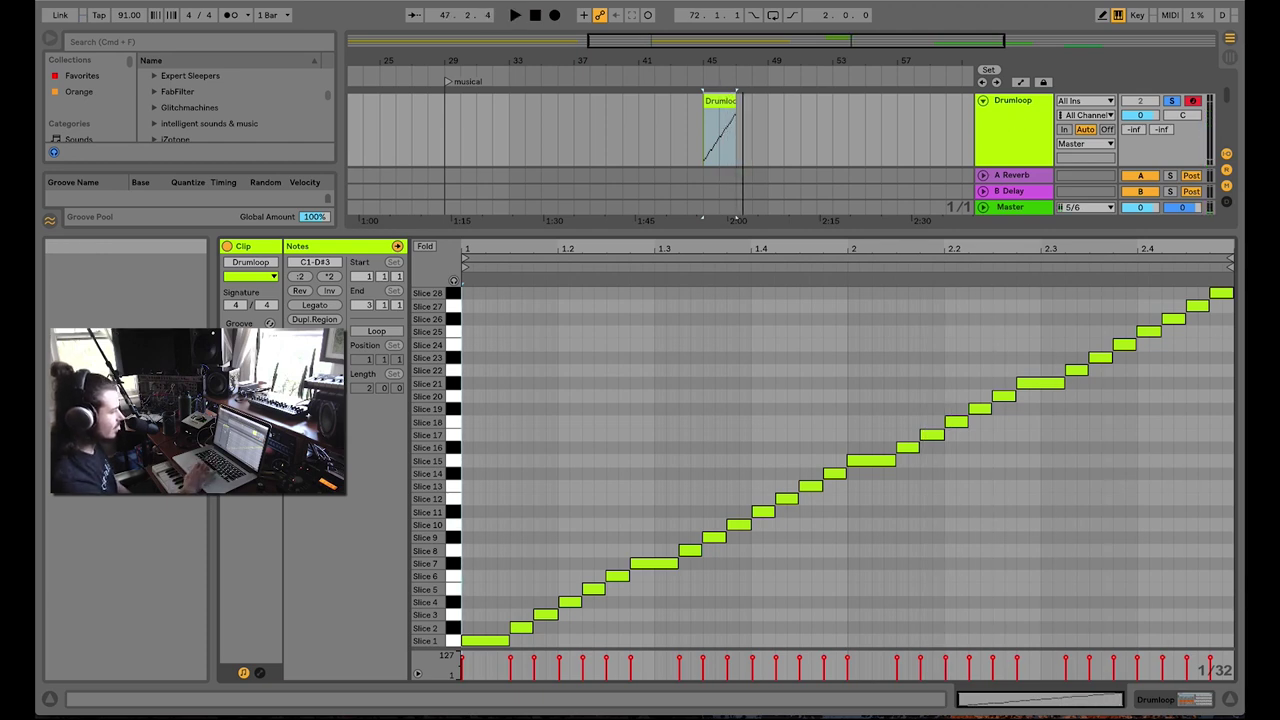
Reduce the note editor's height and move the Slice 9 note just after beat 1.3 up to Slice 15
left_click_drag(941, 232, 943, 289)
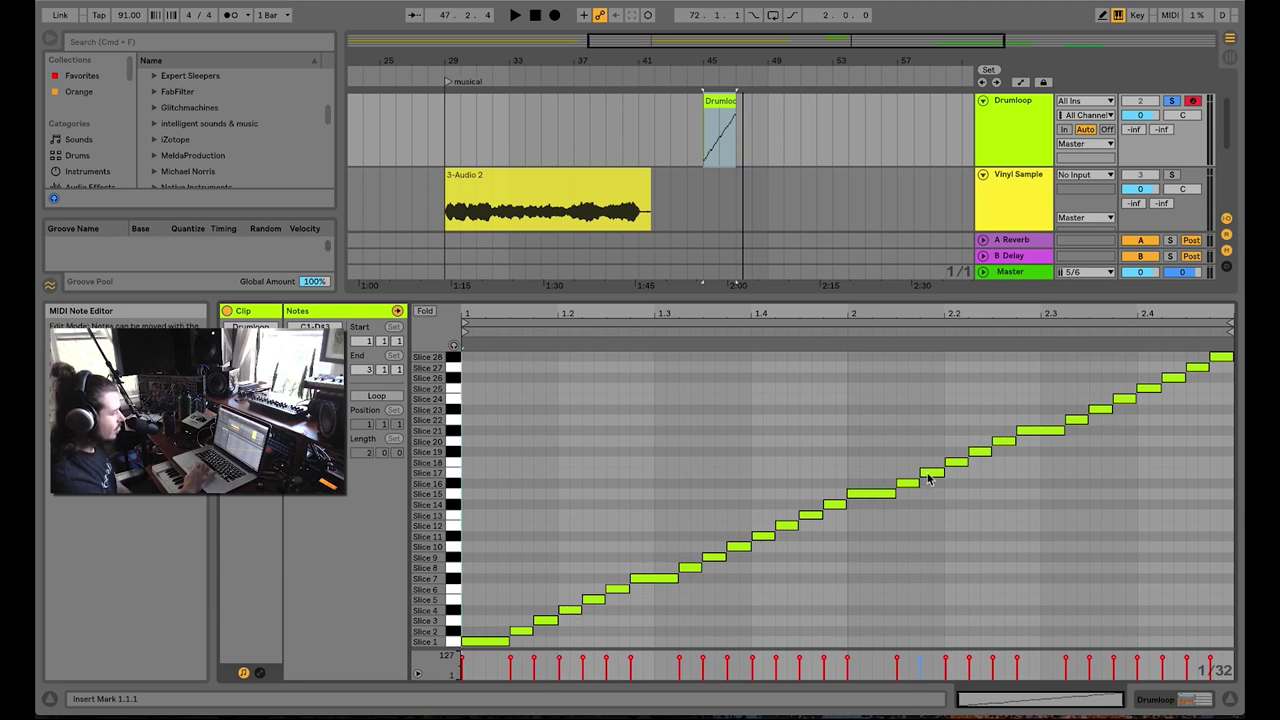
left_click(714, 558)
key("Up")
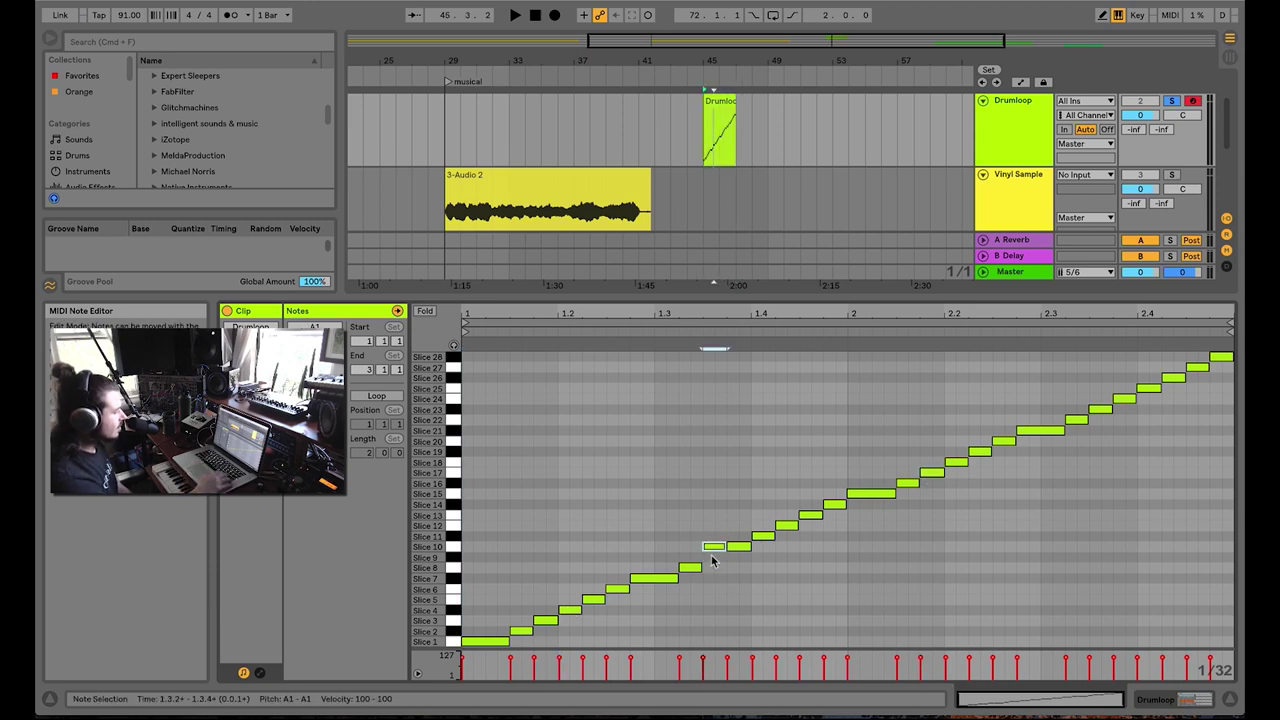
key("Up")
key("Up")
key("Up")
key("Up")
key("Up")
Move the long Slice 7 note just before beat 1.3 down to Slice 3
left_click(665, 578)
key("Down")
key("Down")
key("Down")
key("Down")
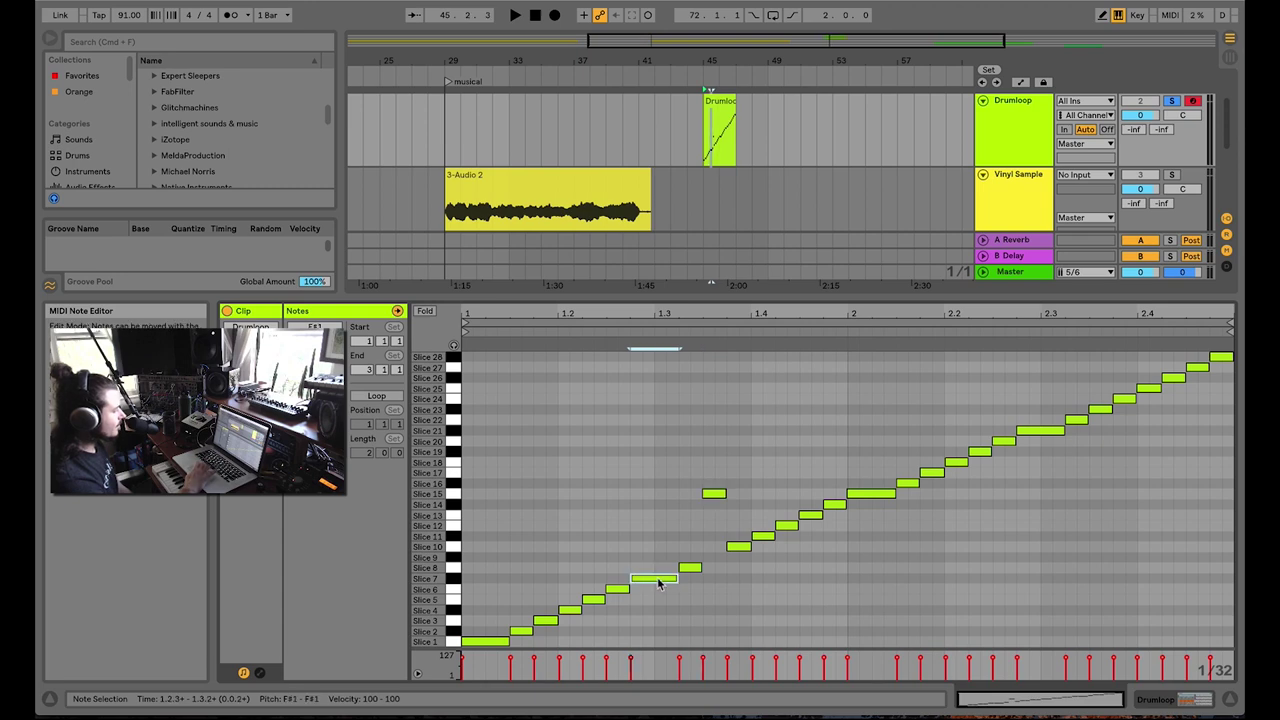
Move the Slice 17 note just before beat 2.2 up to Slice 22
left_click(931, 472)
key("Up")
key("Up")
key("Up")
key("Up")
key("Up")
Move the long Slice 21 note just before beat 2.3 down to Slice 15
left_click(1040, 430)
key("Down")
key("Down")
key("Down")
key("Down")
key("Down")
key("Down")
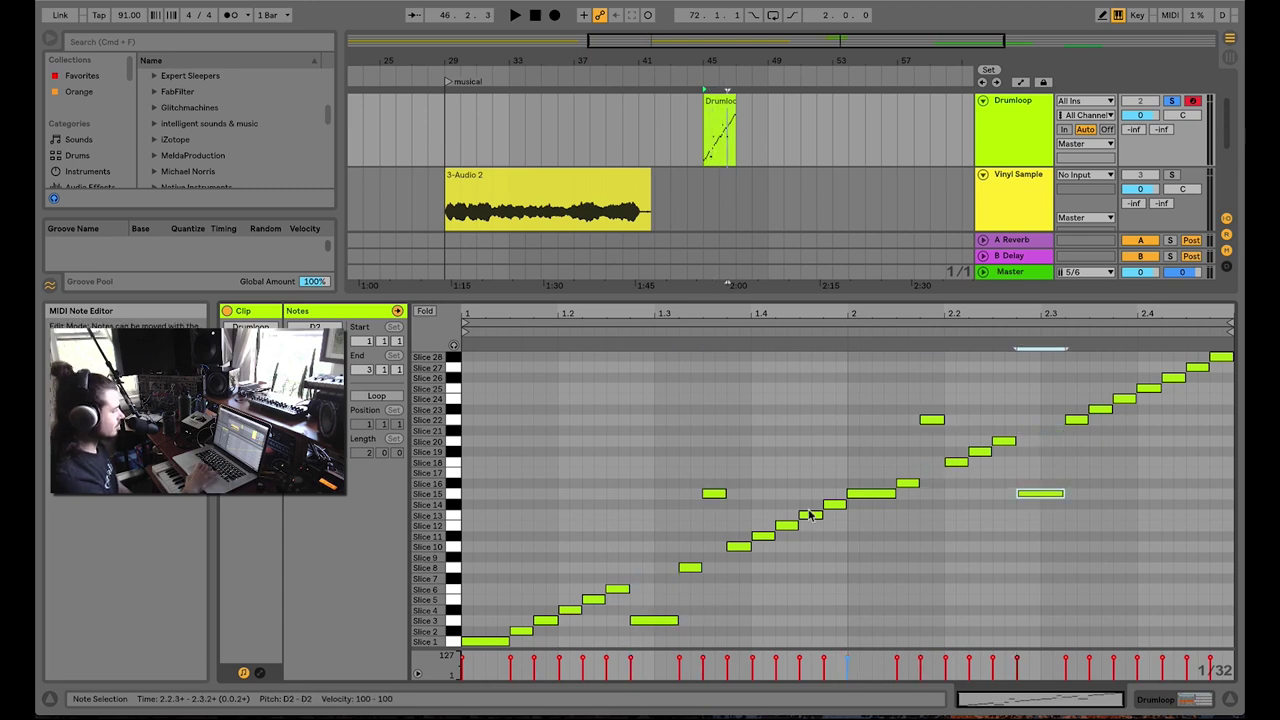
Move the Slice 3 note just before beat 1.2 up to Slice 8
left_click(546, 620)
left_click(546, 620)
key("Up")
key("Up")
key("Up")
key("Up")
key("Up")
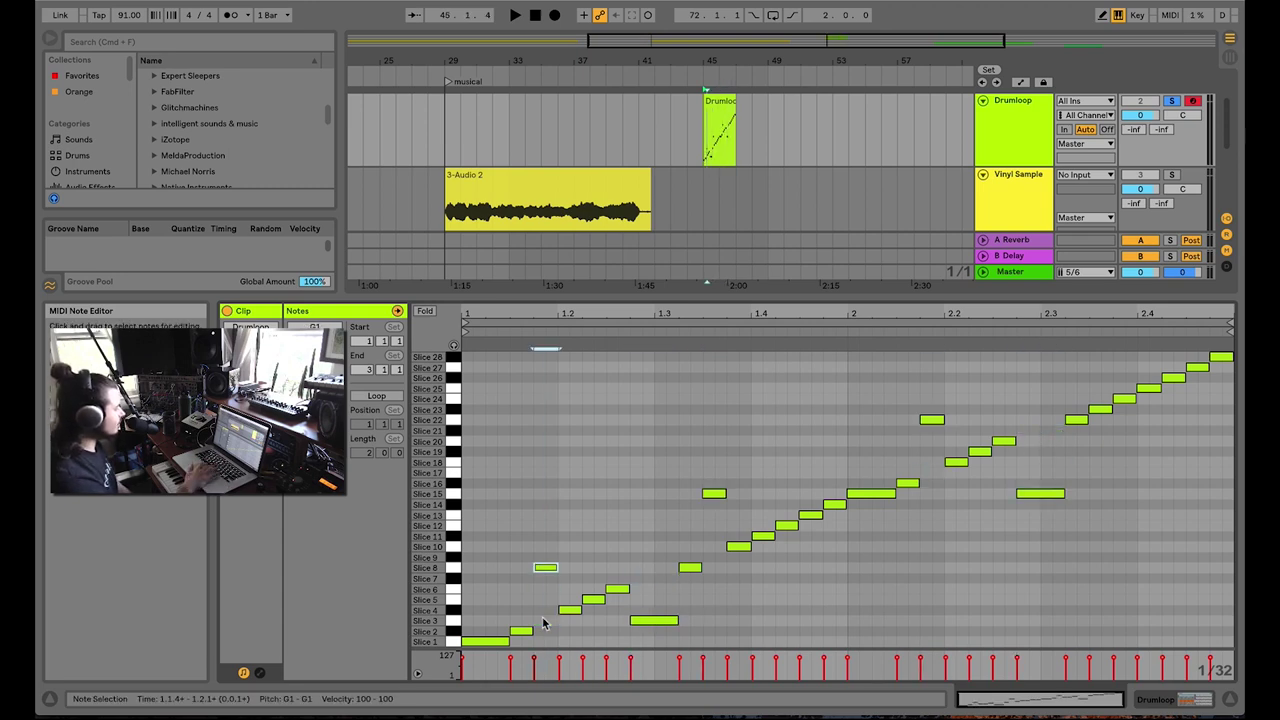
Play back the rearranged Drumloop MIDI clip to hear the new slice order
key("space")
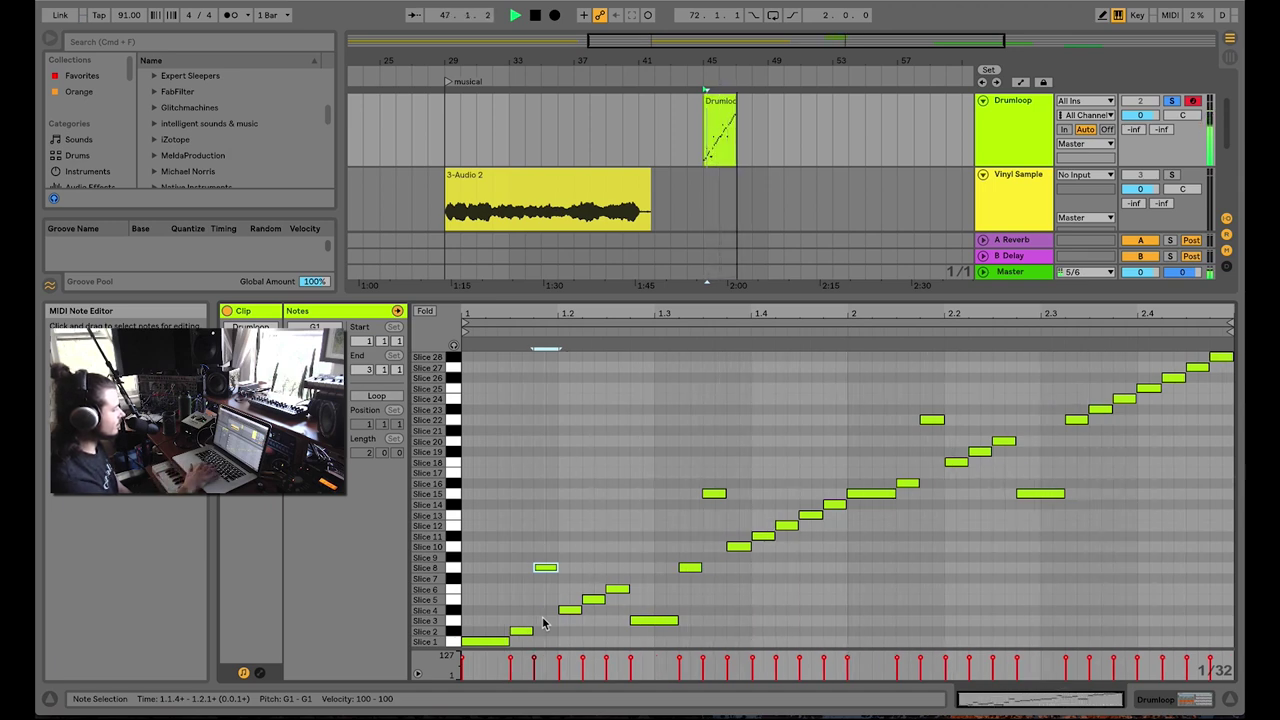
key("space")
key("space")
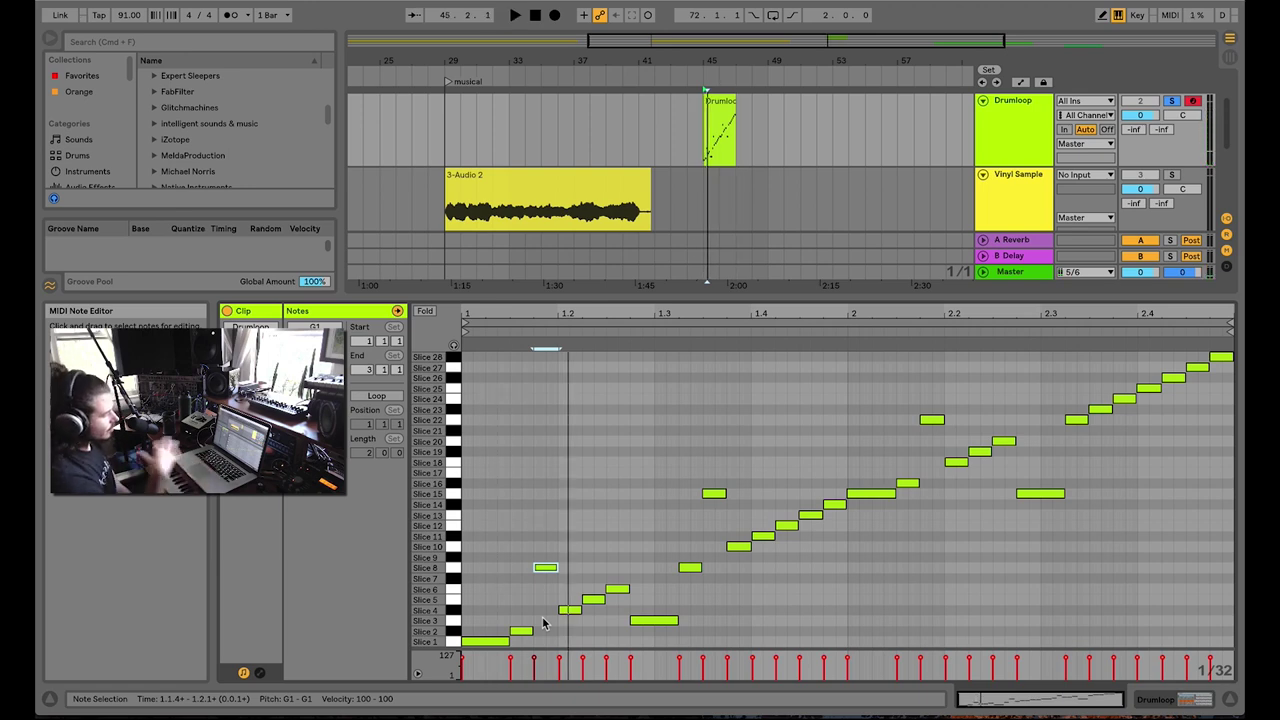
Delete the MIDI clip from the sliced Drumloop track in the arrangement
scroll(748, 146, "up", 2)
left_click(722, 134)
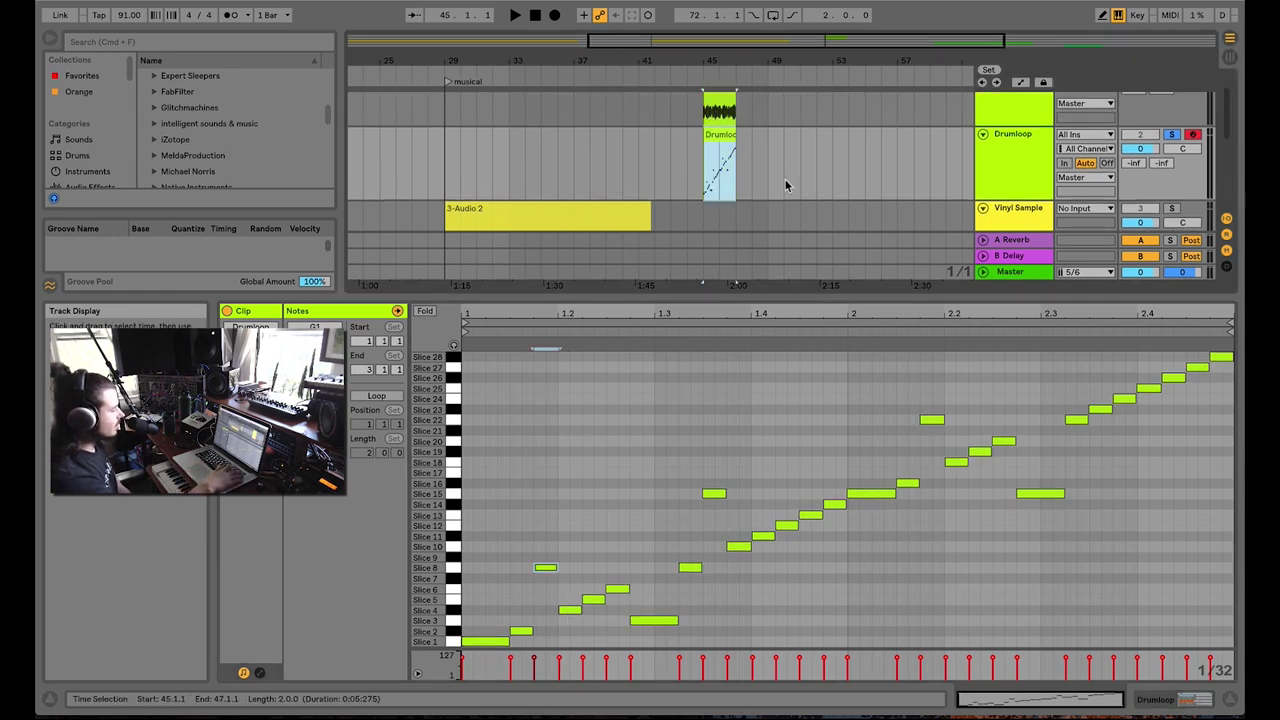
key("Delete")
left_click(710, 146)
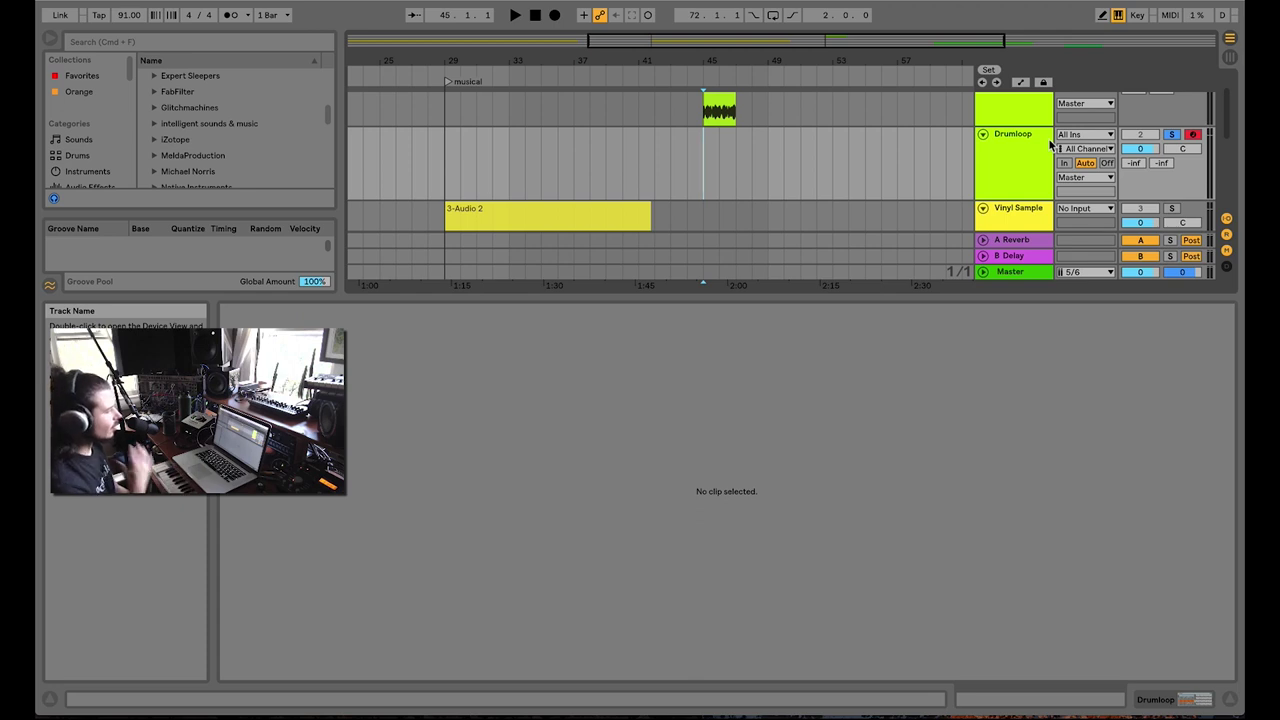
Shrink the detail area to reveal more tracks and display the Drumloop track's drum rack
scroll(1040, 145, "up", 2)
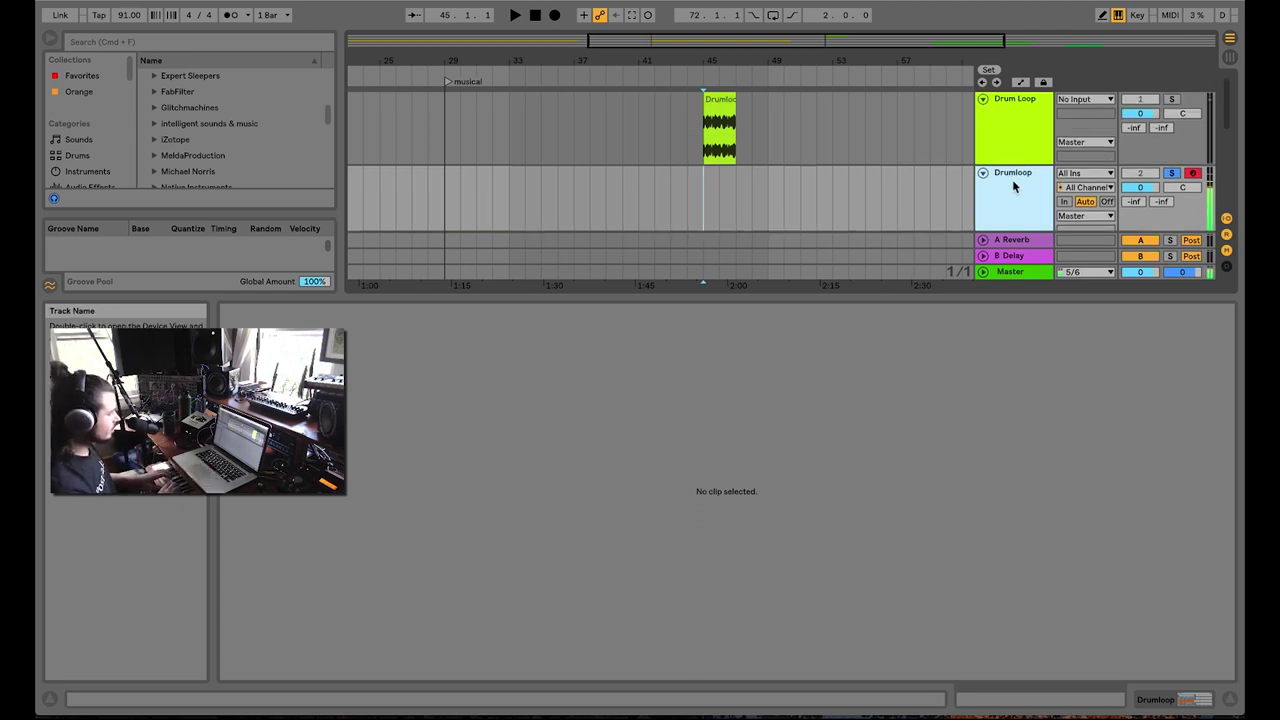
left_click_drag(1014, 297, 1014, 502)
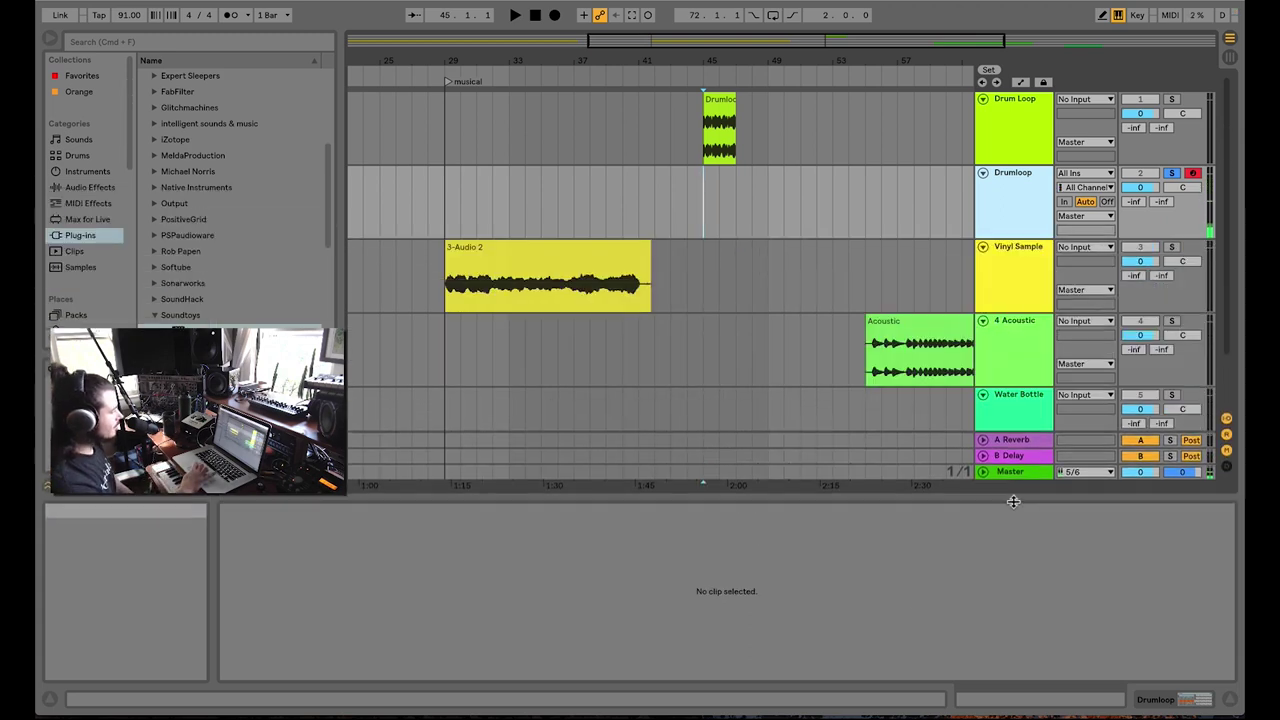
key("shift+Tab")
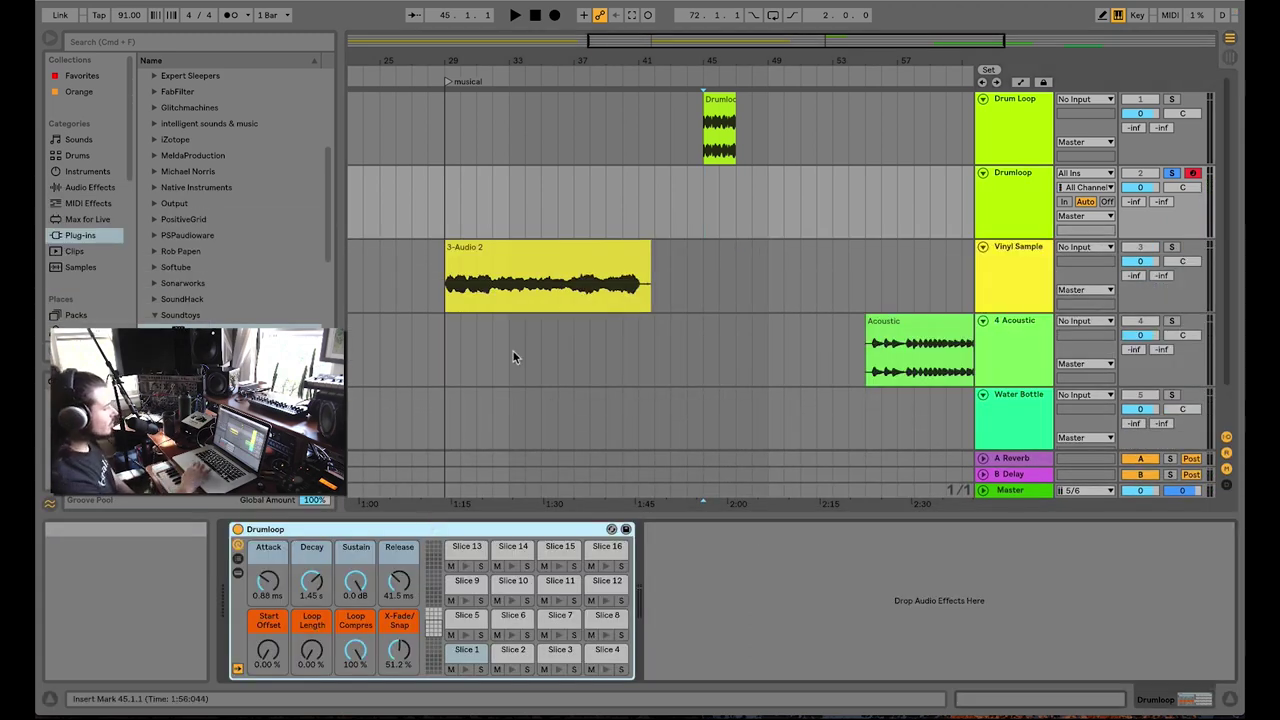
left_click(719, 130)
left_click(983, 210)
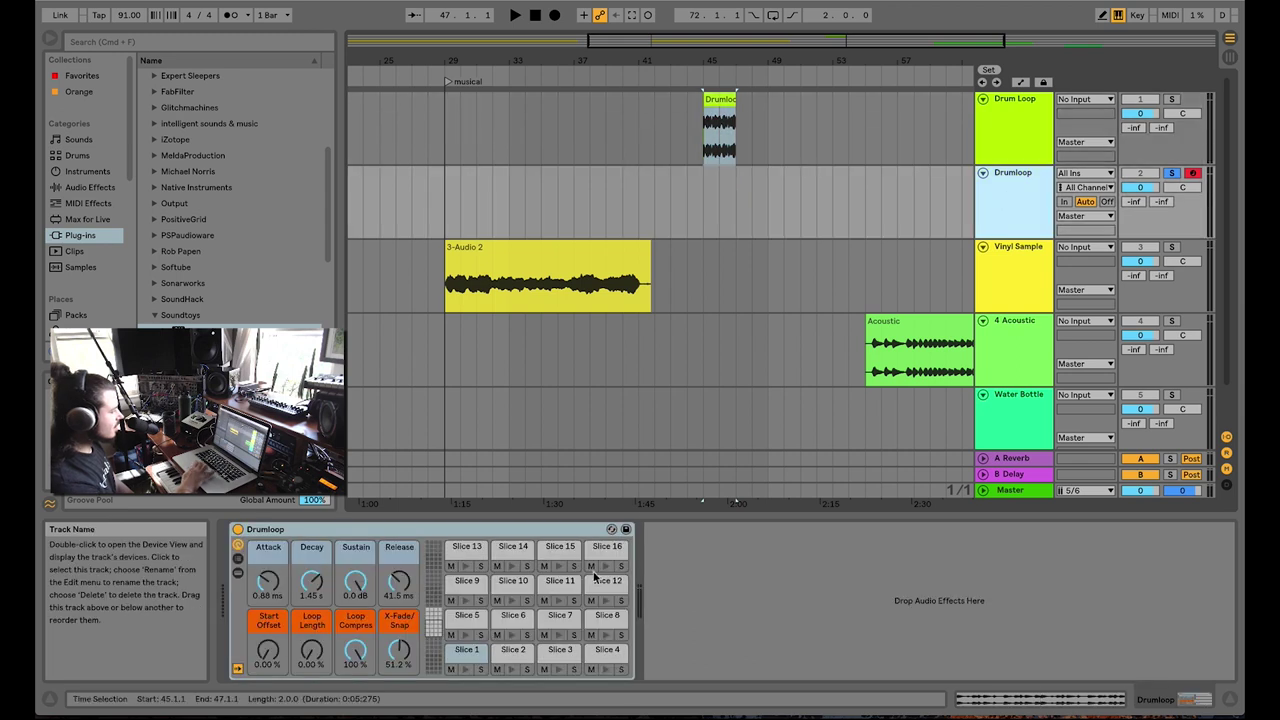
Select the Slice 1 and Slice 2 pads in the Drumloop rack to examine how the slices are mapped
left_click(461, 660)
left_click(514, 656)
left_click(463, 660)
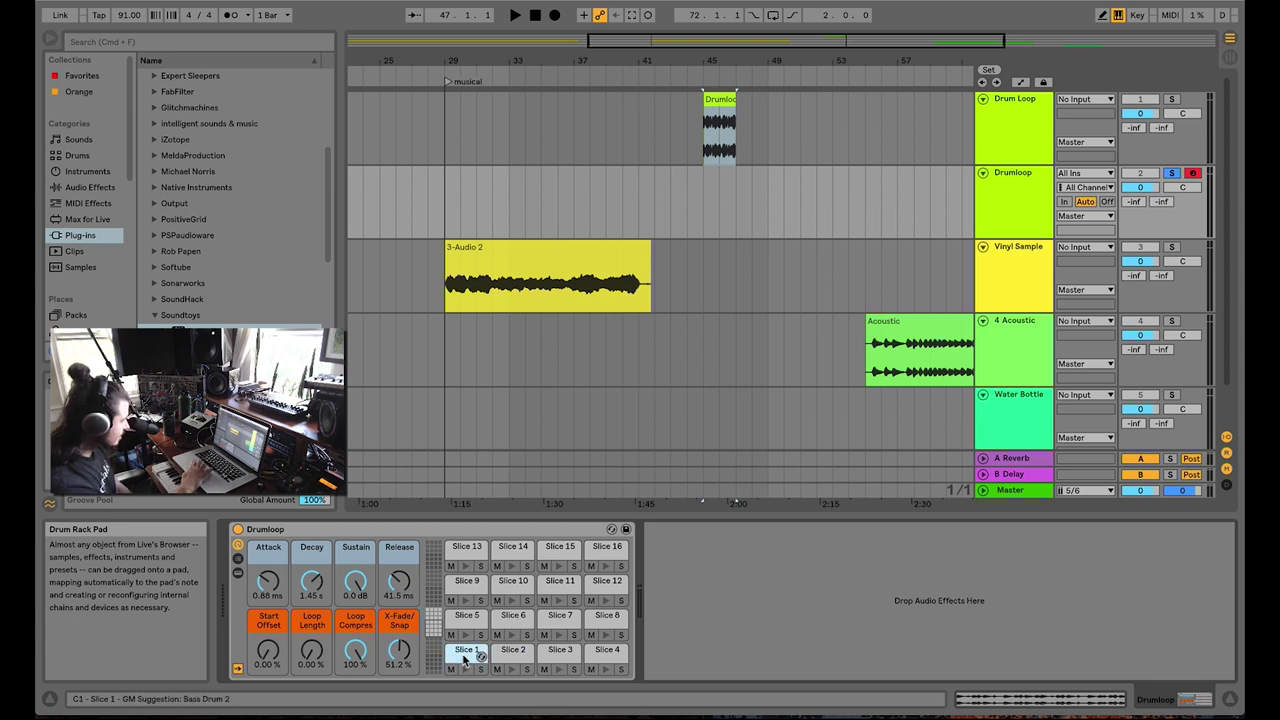
left_click(463, 659)
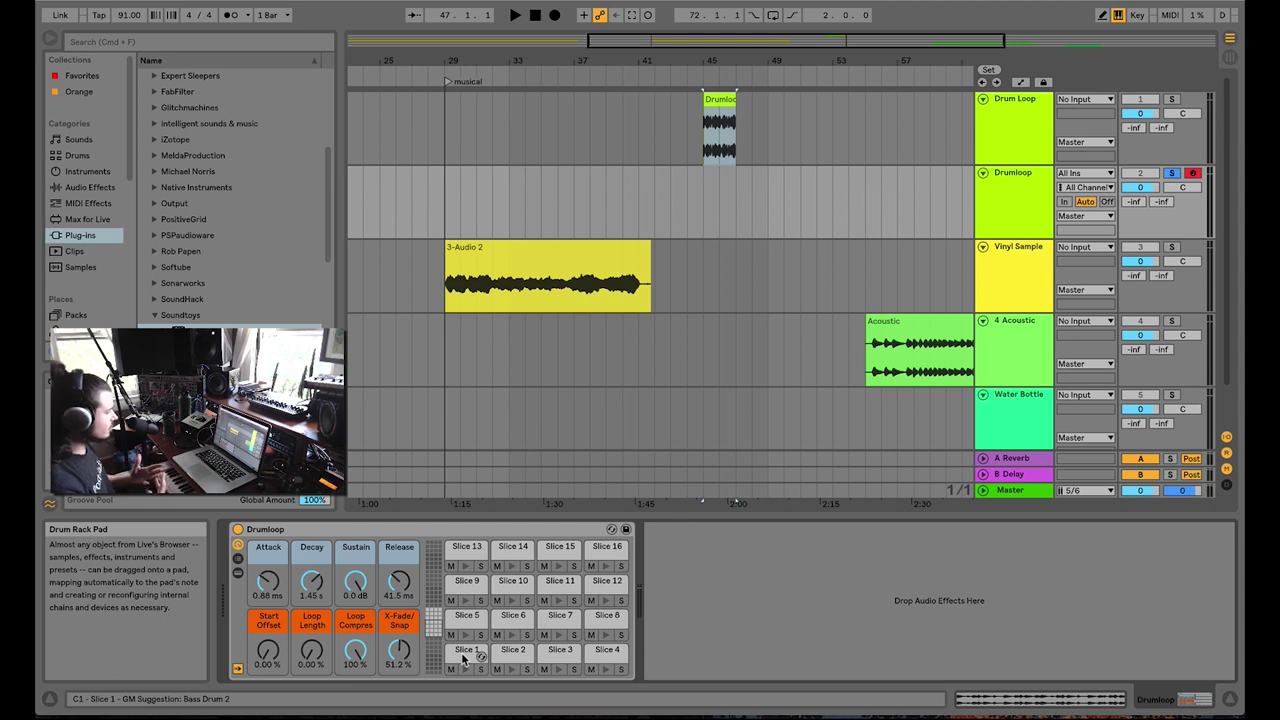
scroll(822, 212, "right", 10)
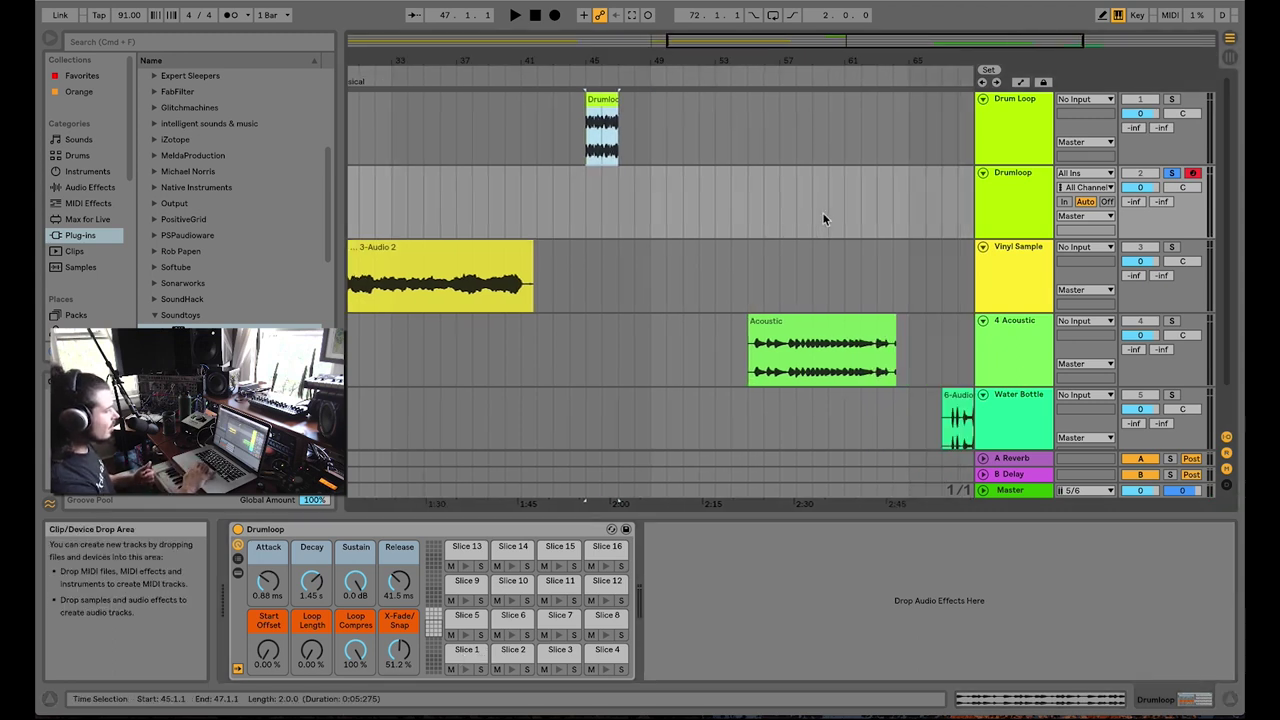
Record about six bars of slice playing onto the Drumloop track from bar 76 with the metronome on
left_click(891, 200)
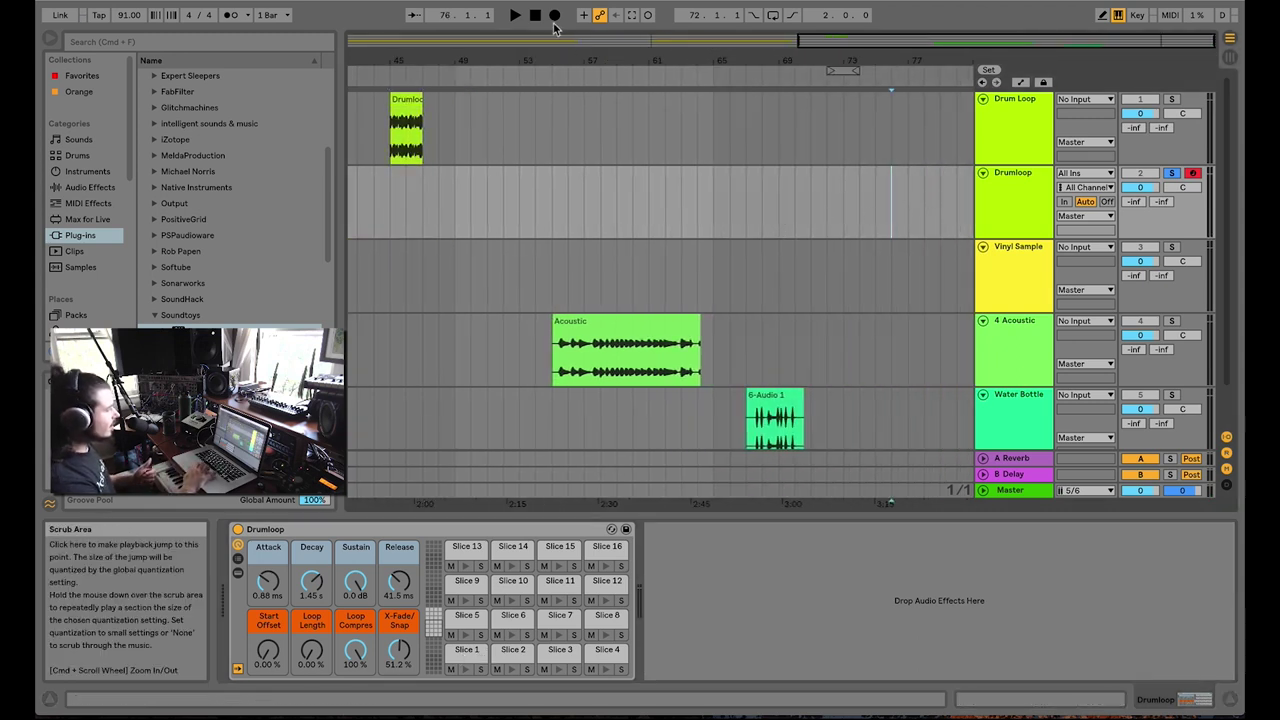
left_click(231, 14)
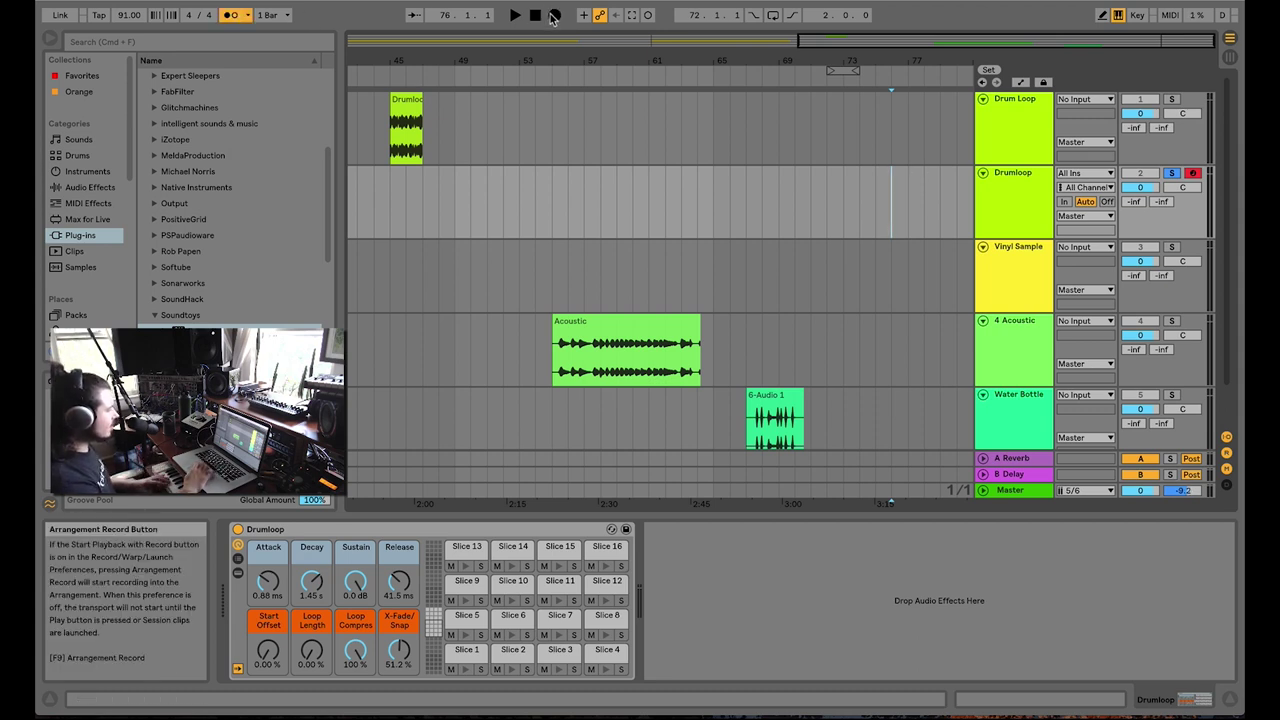
left_click(555, 17)
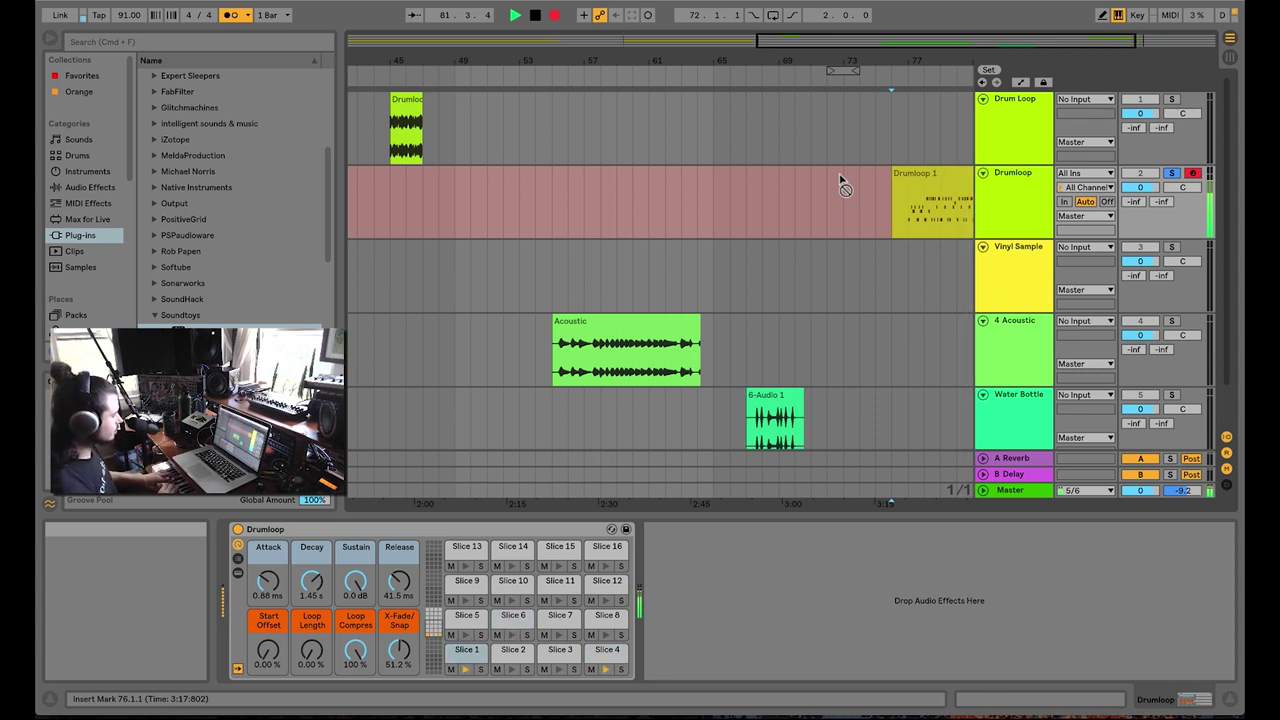
key("space")
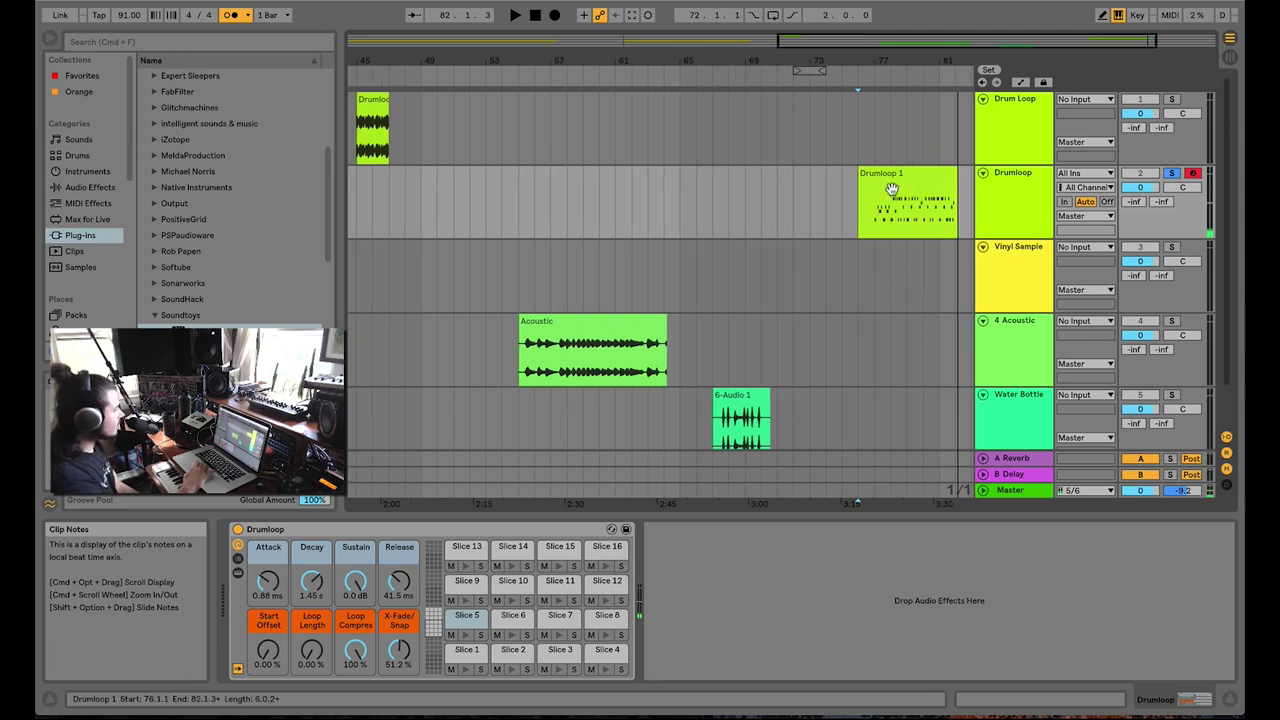
Quantize all notes in the recorded Drumloop MIDI clip and move its loop start to bar 3
left_click(890, 200)
left_click(929, 542)
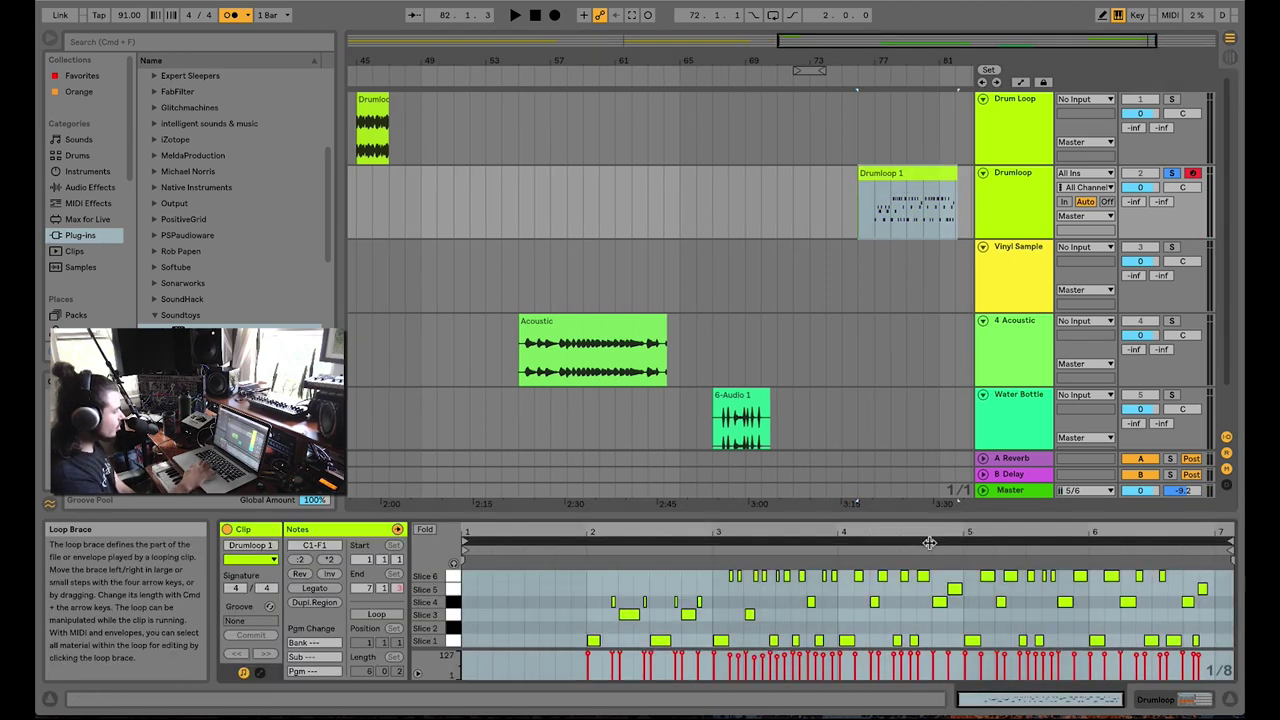
key("super+a")
key("super+u")
left_click_drag(467, 543, 712, 545)
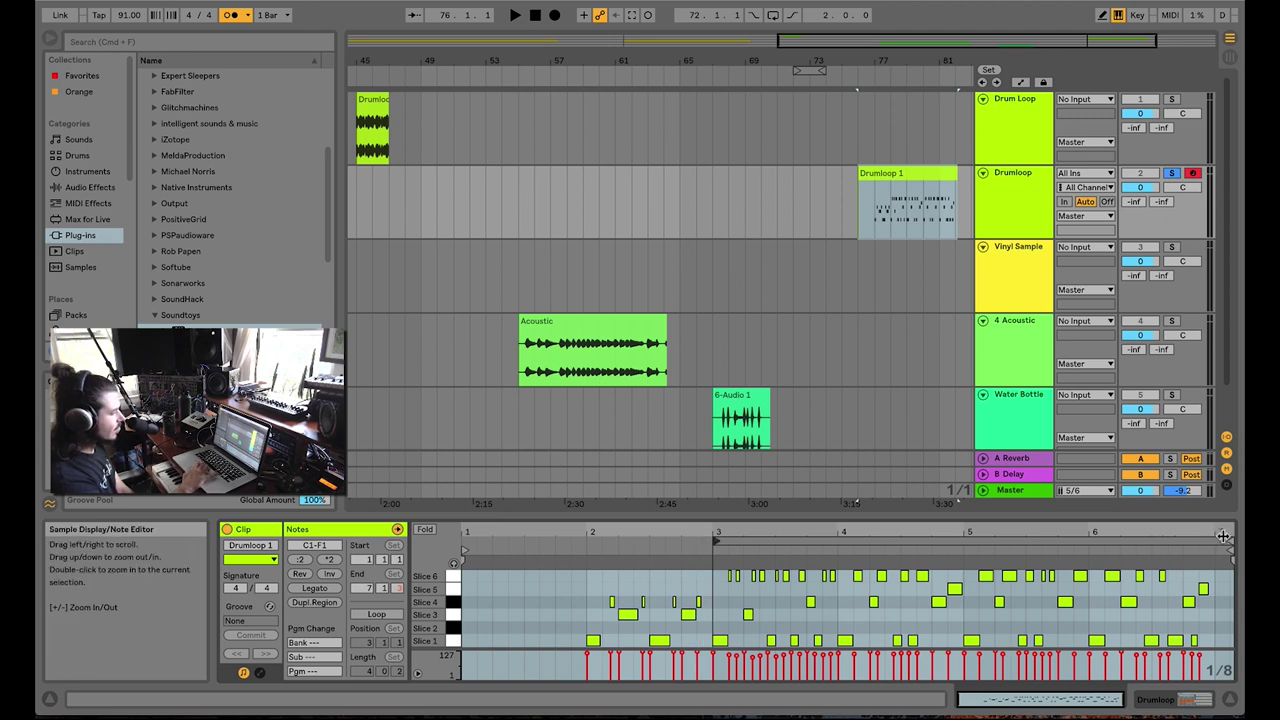
Trim the recorded clip's start to bar 78 of the arrangement and audition it
left_click_drag(859, 174, 890, 172)
key("space")
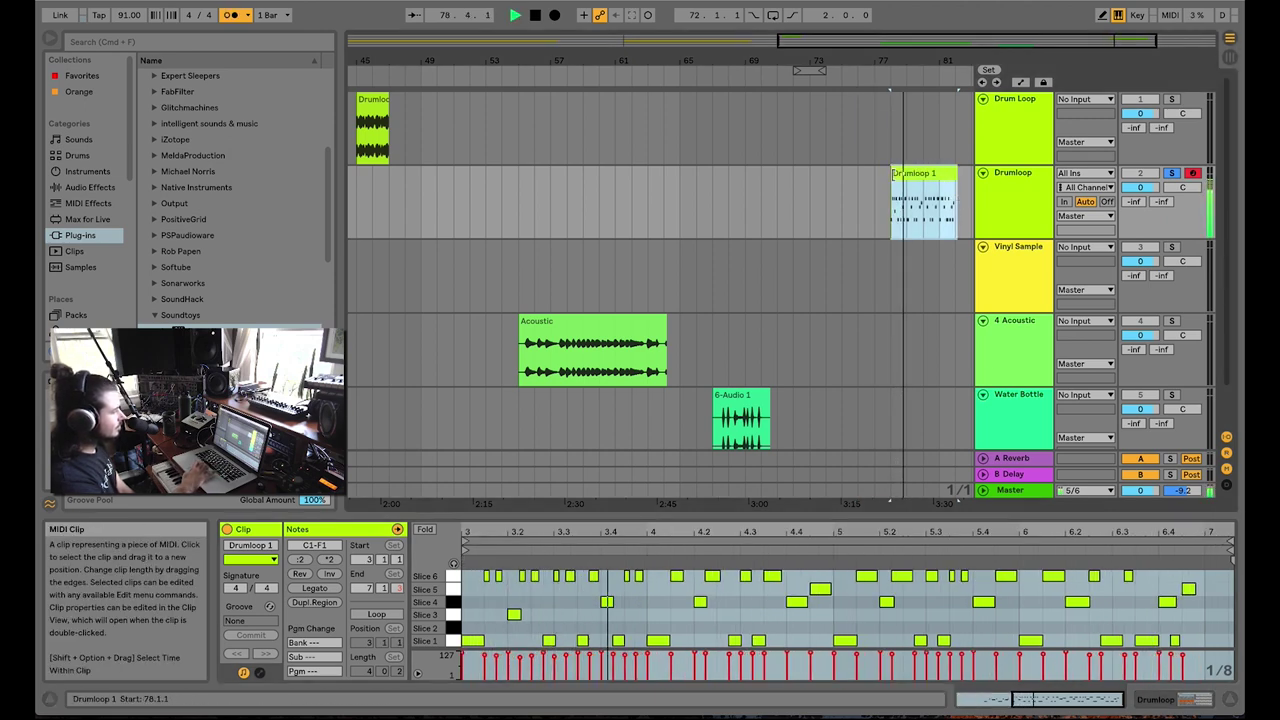
key("space")
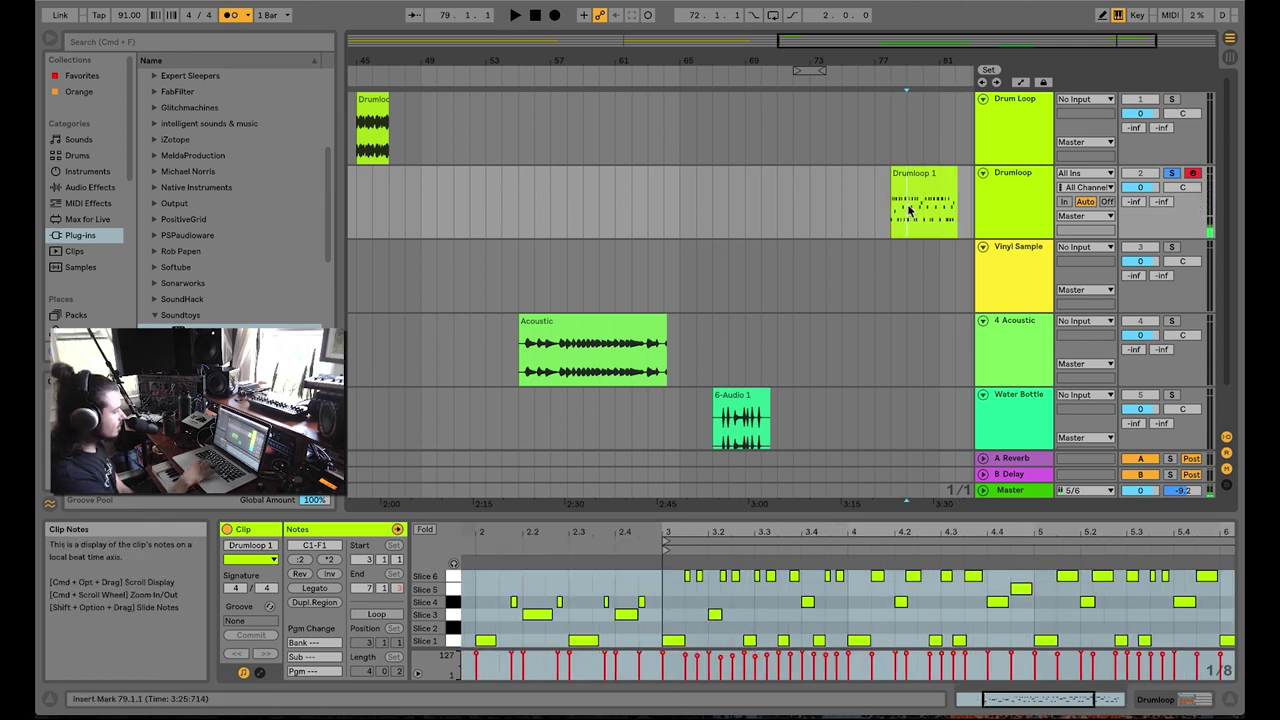
Split the recorded clip at bar 79 and trim the second part to span bars 80 to 82, auditioning it
key("super+e")
left_click_drag(925, 176, 940, 177)
scroll(940, 177, "right", 3)
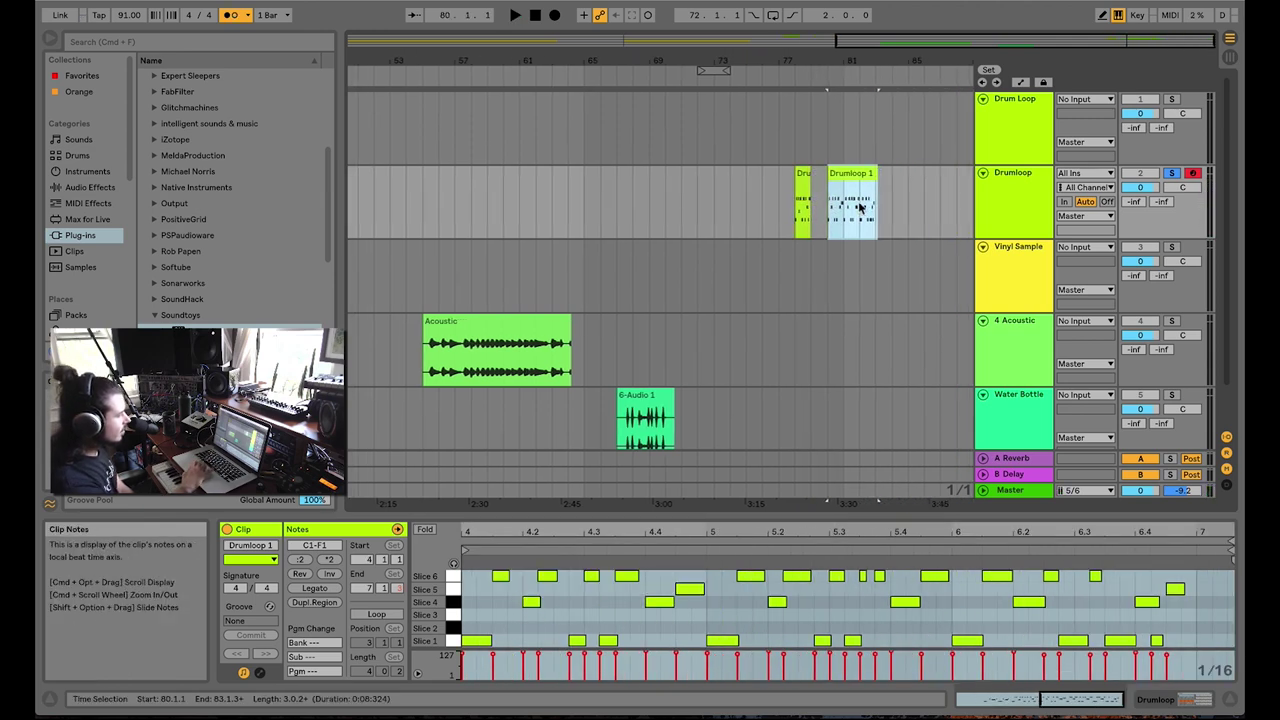
left_click(848, 206)
key("space")
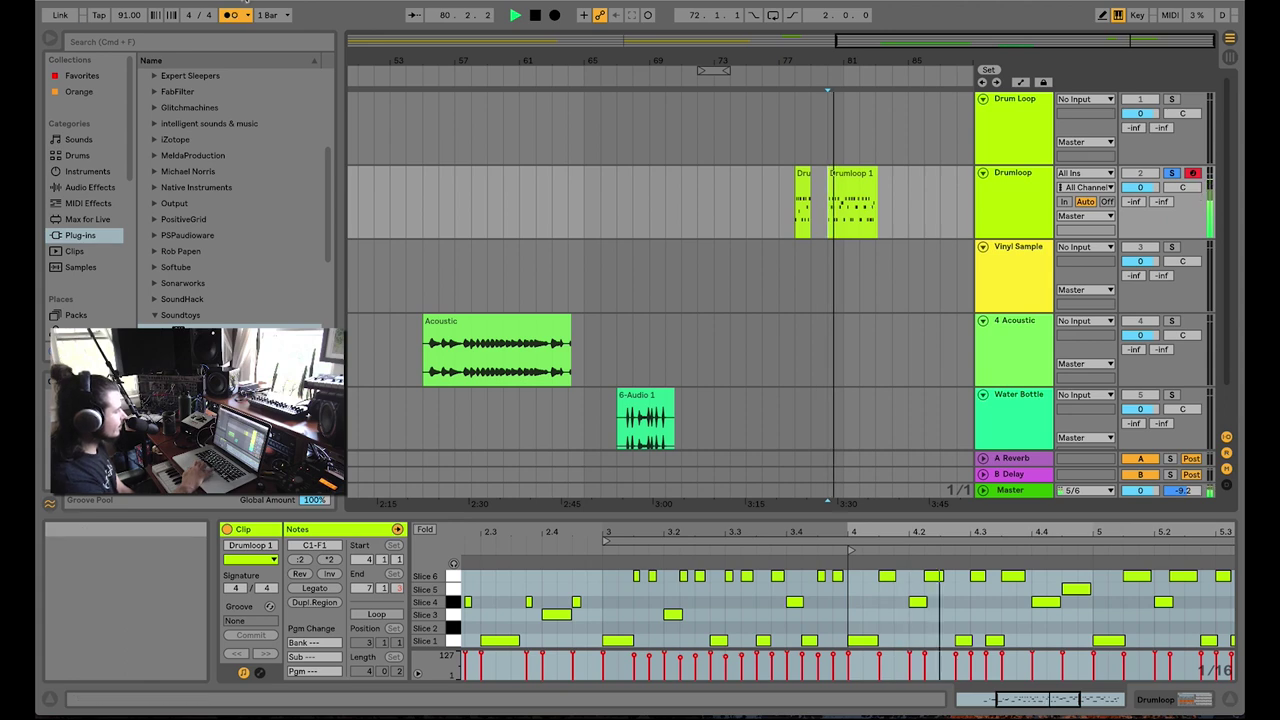
left_click_drag(878, 178, 858, 178)
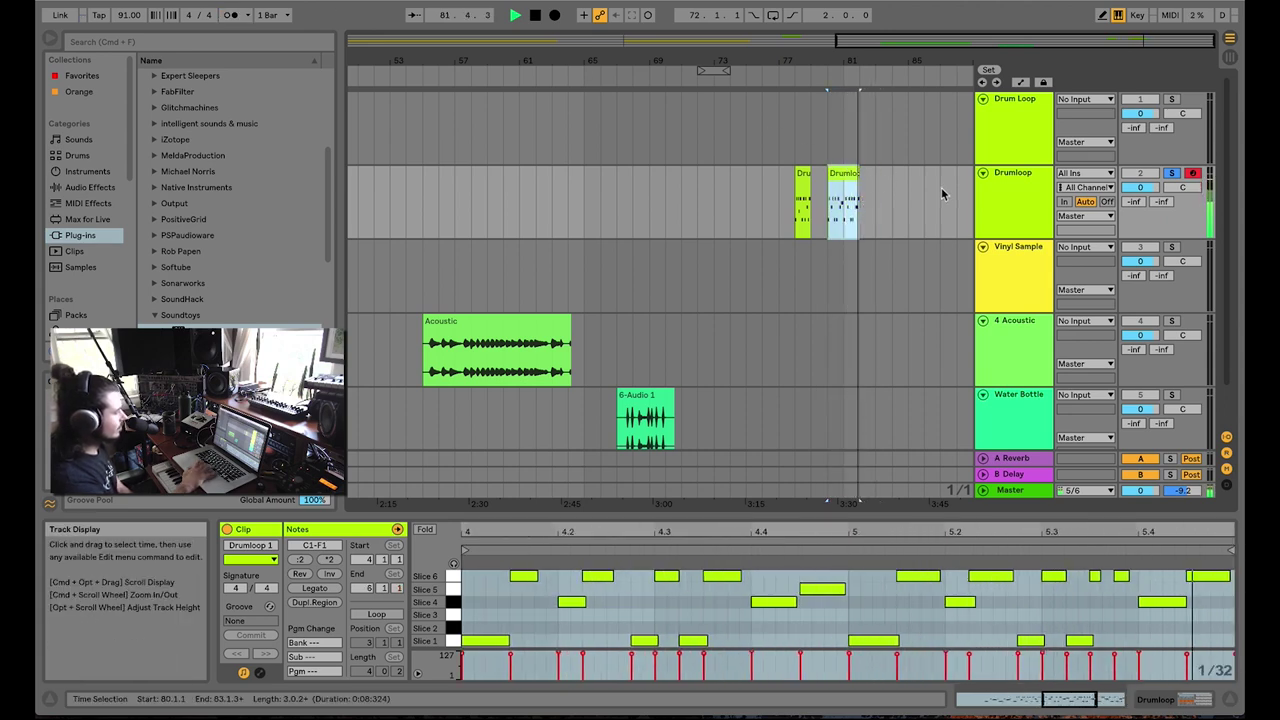
key("space")
Loop the arrangement over the trimmed two-bar Drumloop clip and play it back
right_click(846, 177)
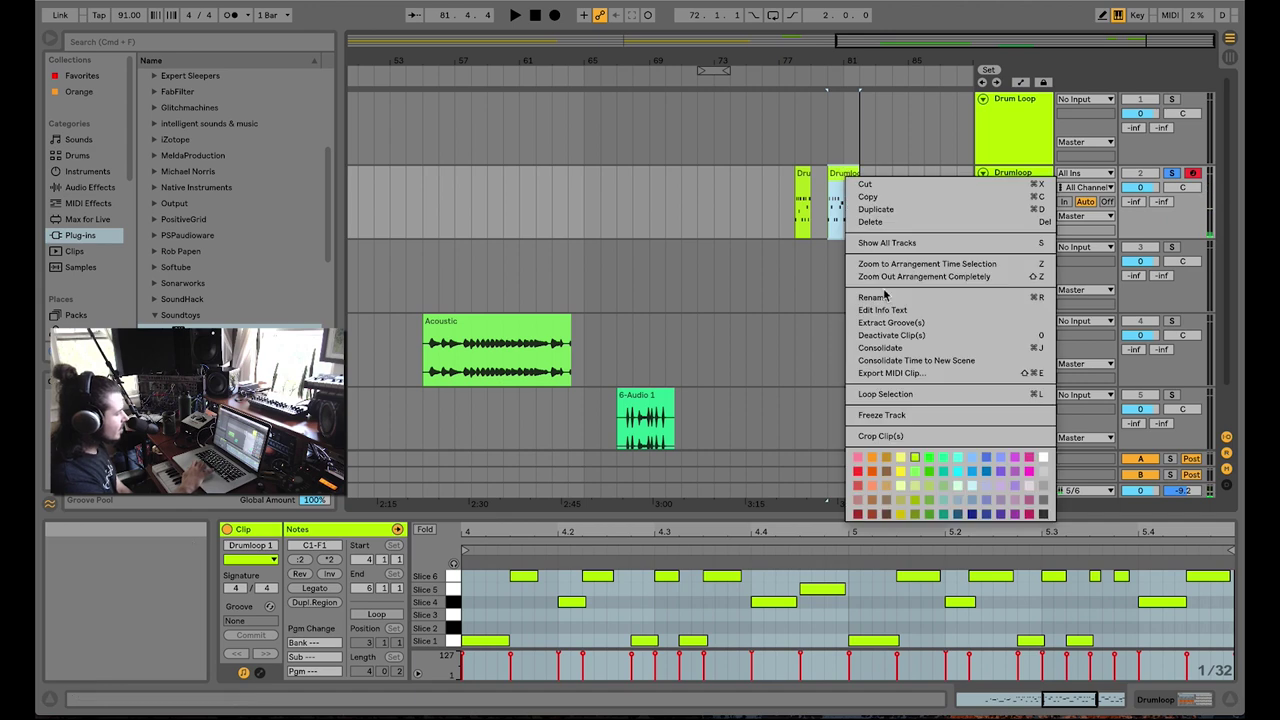
left_click(881, 391)
key("space")
key("shift+z")
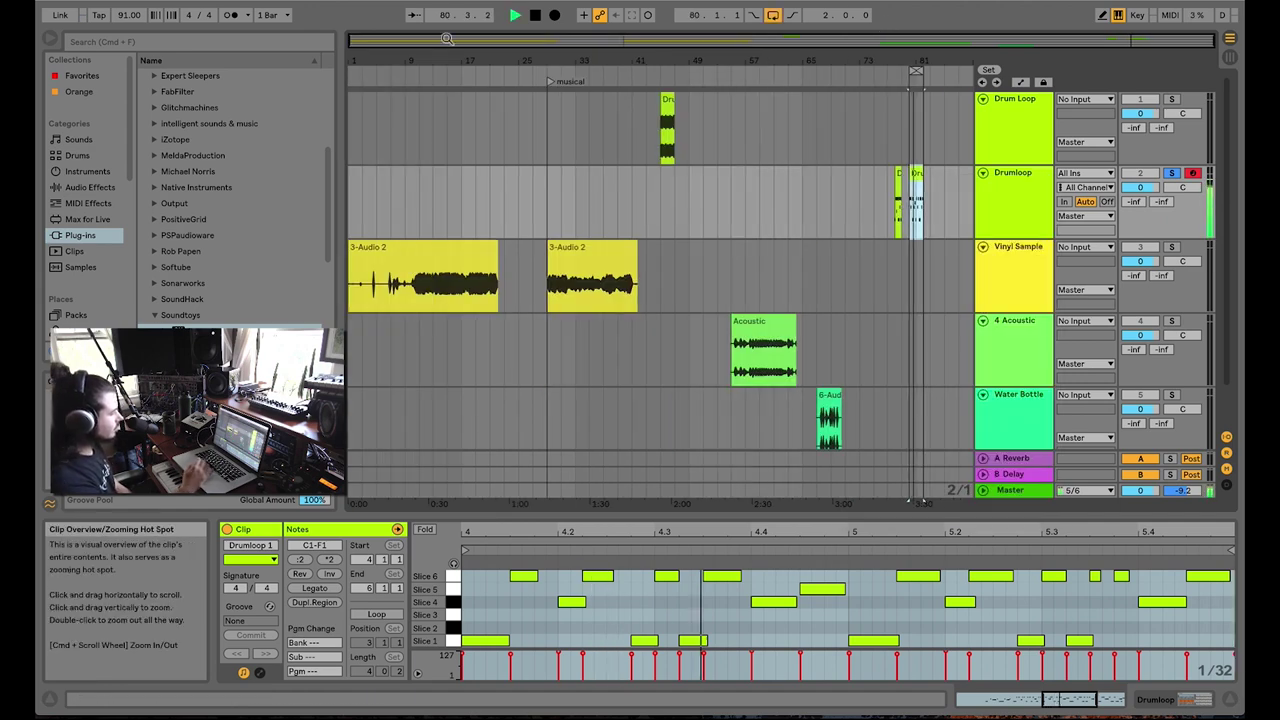
key("space")
Solo the Drum Loop track and play its original audio clip from bar 45
left_click(670, 130)
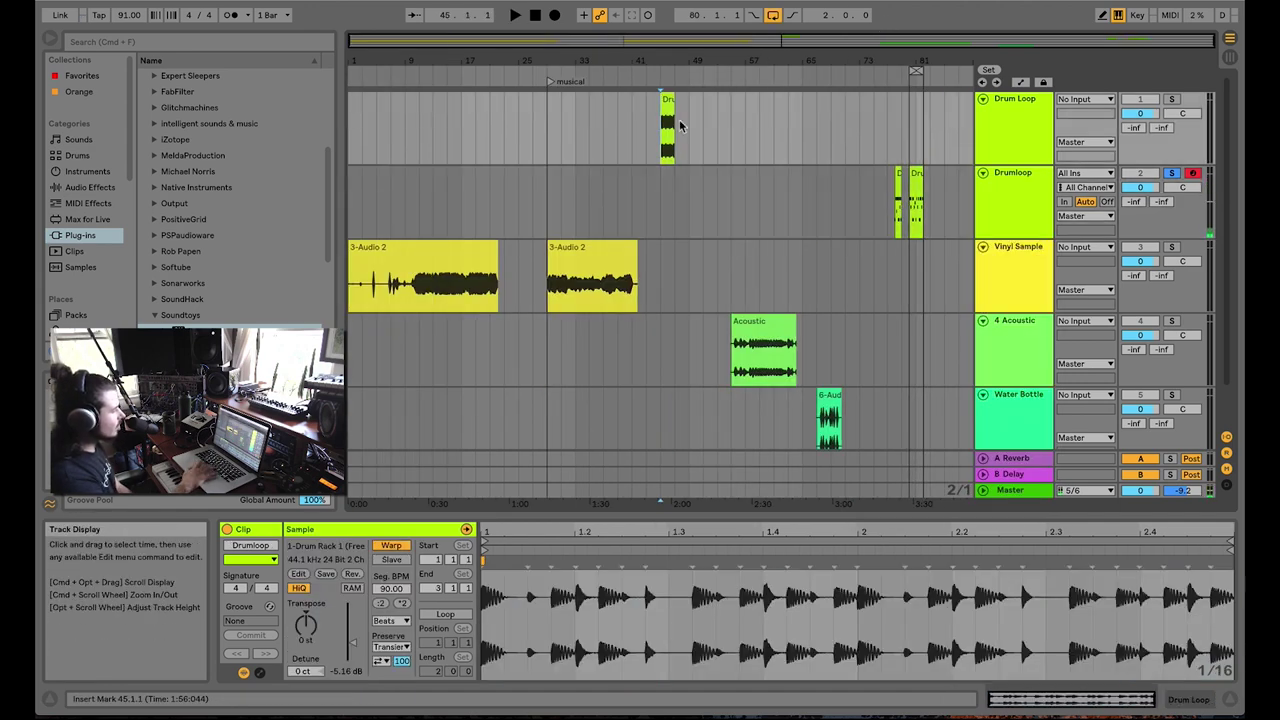
key("space")
key("space")
left_click(1172, 100)
key("space")
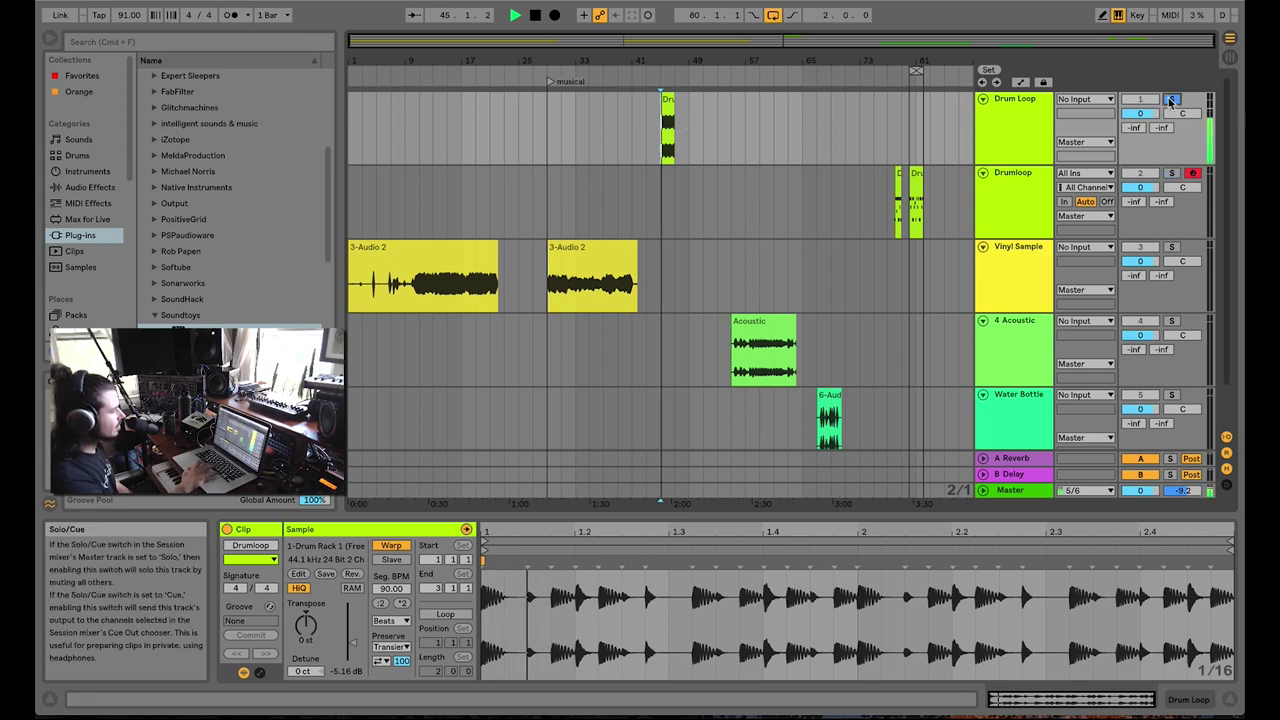
Play the trimmed Drumloop MIDI clip at bar 80 to compare it with the original loop
left_click(916, 175)
key("space")
key("plus")
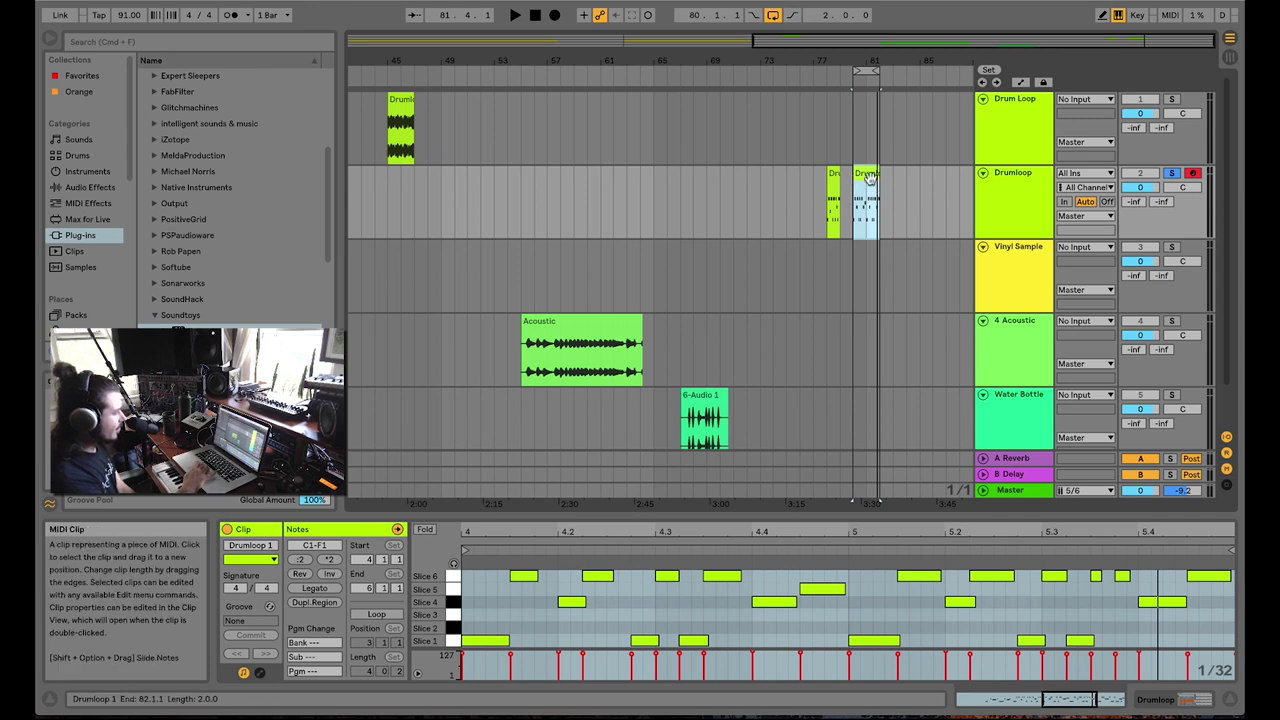
Enable warping on the 3-Audio 2 clip at bar 29 of the Vinyl Sample track, keeping its current timing
scroll(888, 240, "left", 5)
scroll(627, 264, "left", 4)
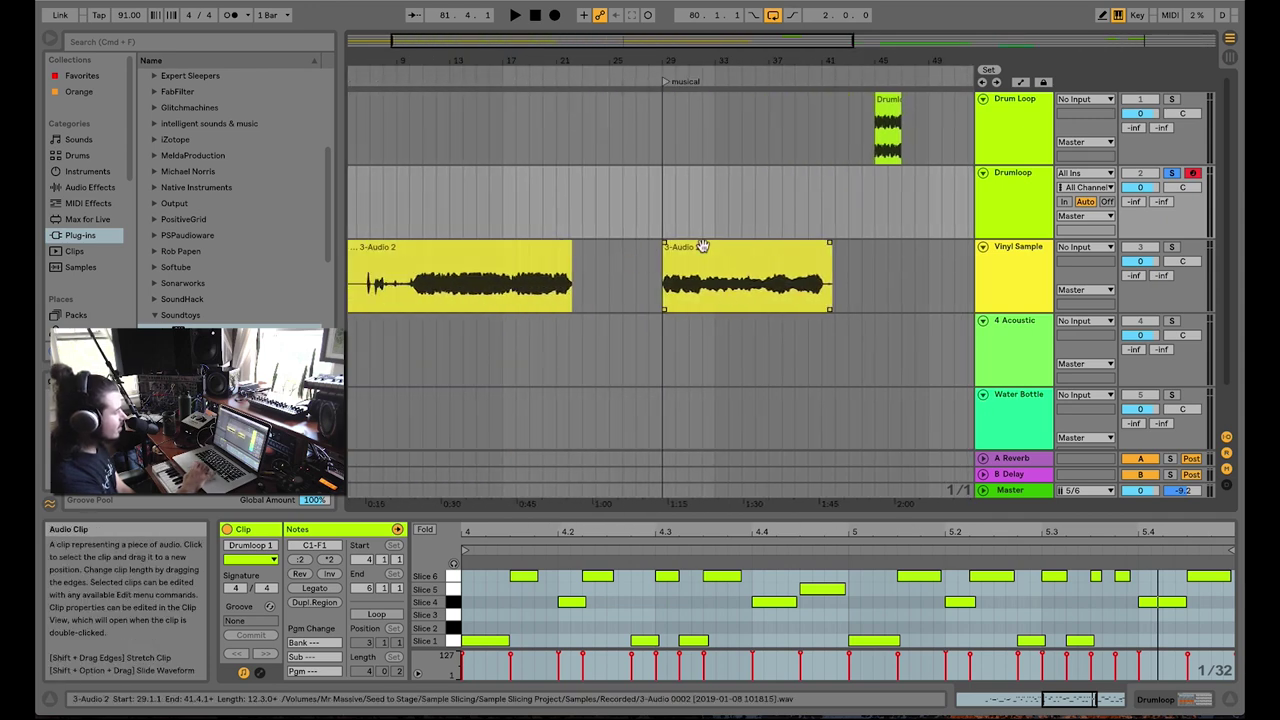
left_click(790, 262)
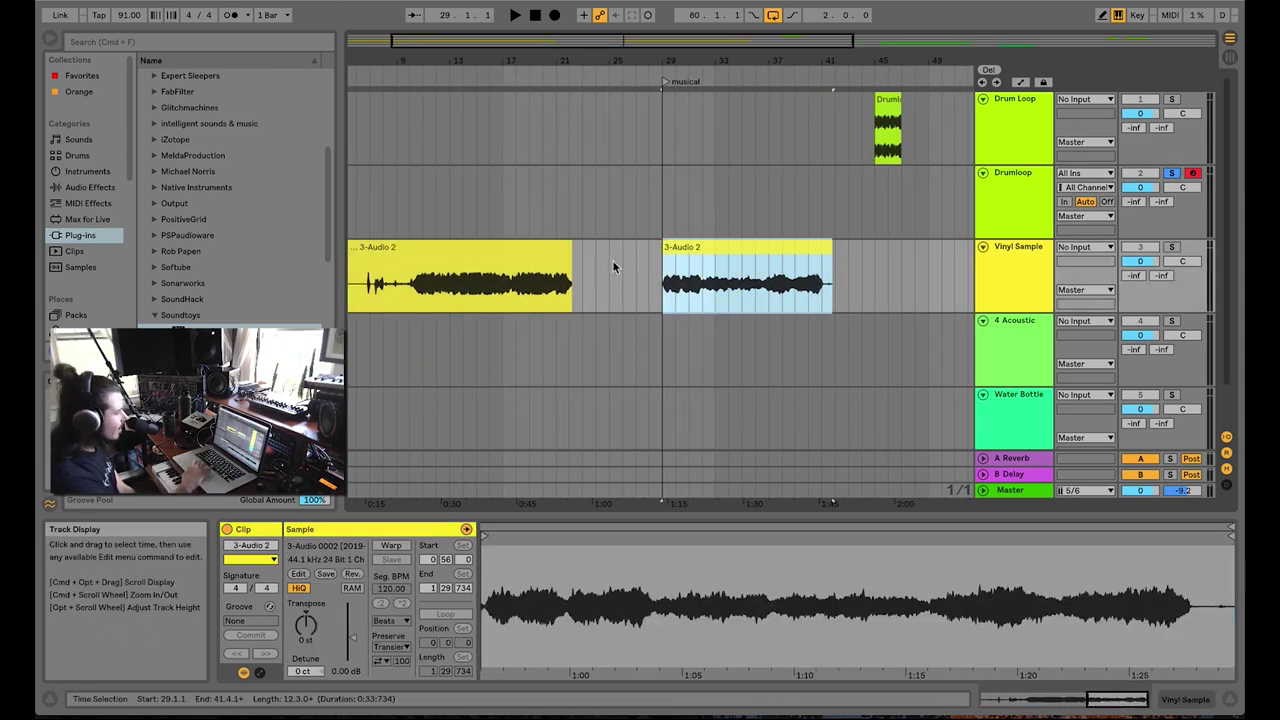
right_click(712, 248)
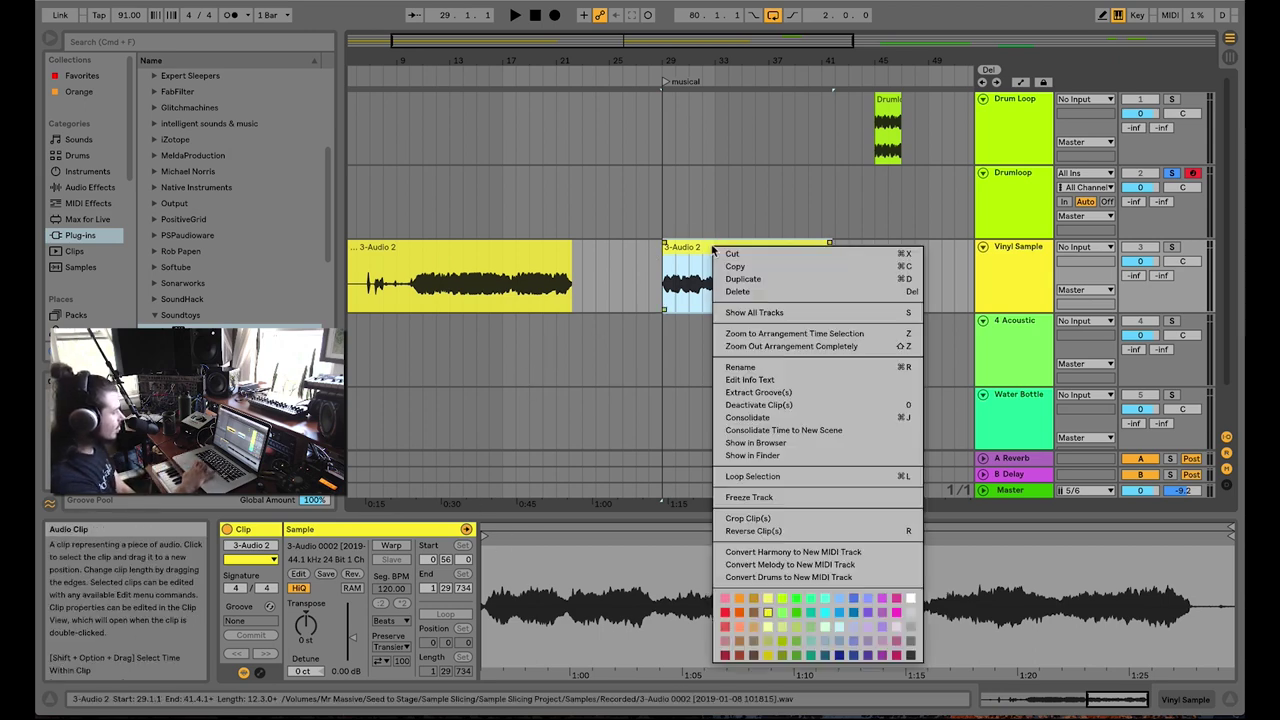
left_click(765, 168)
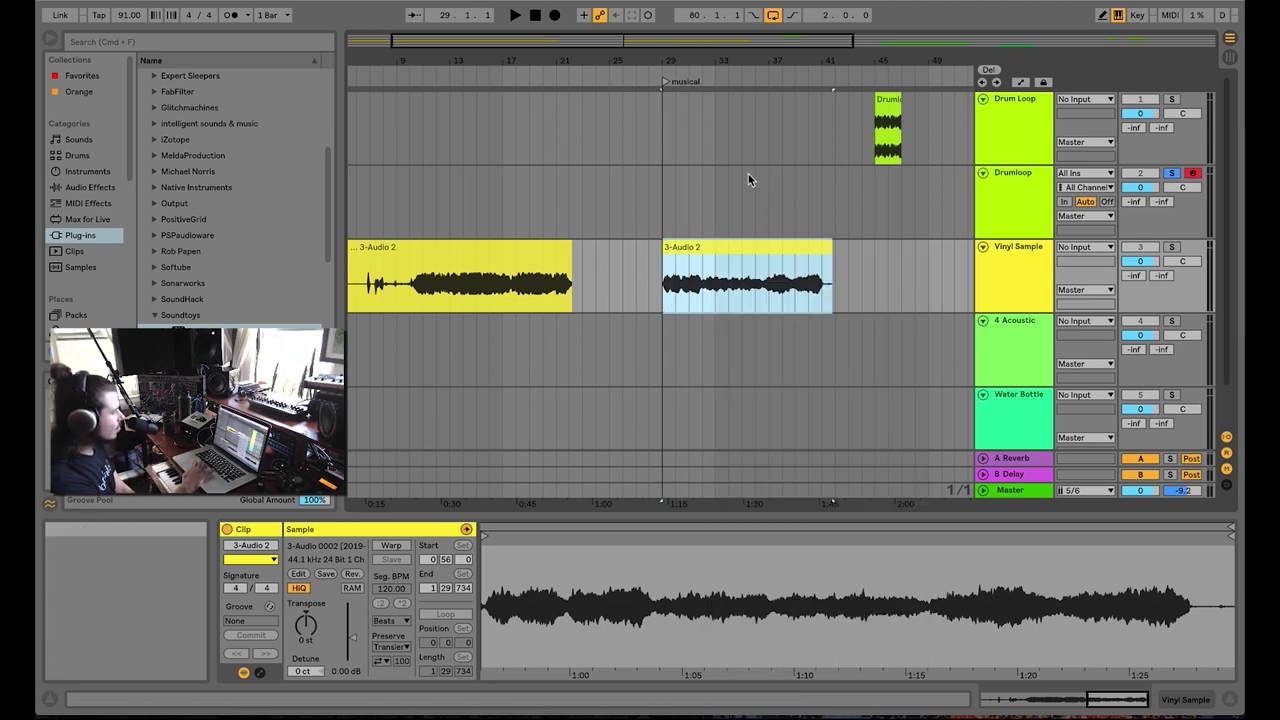
left_click(389, 545)
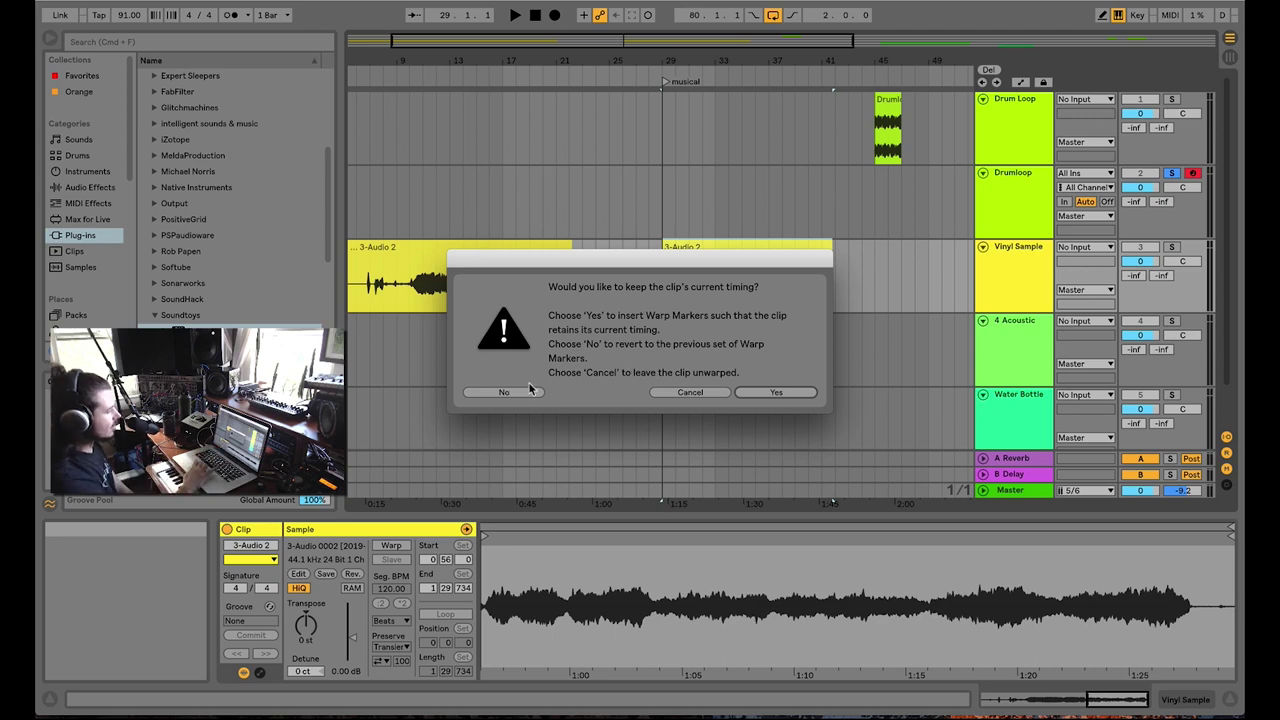
left_click(783, 393)
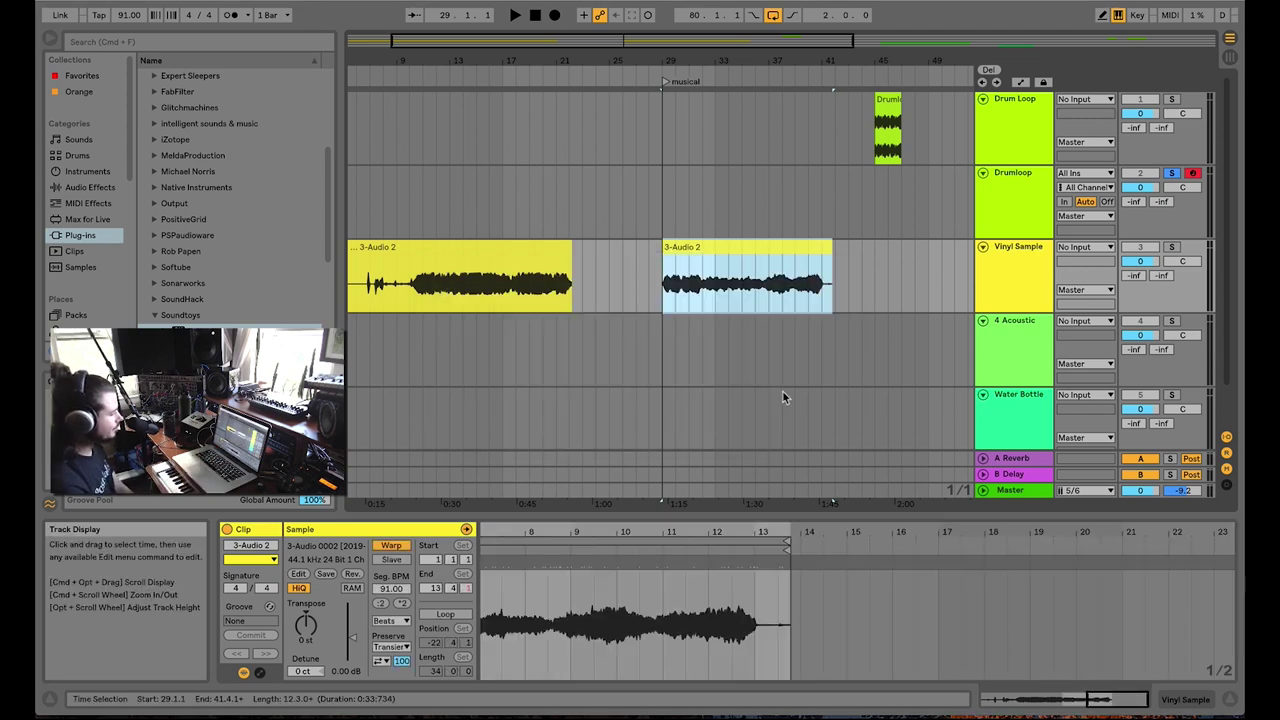
Turn off the Drumloop track's solo and play back the warped 3-Audio 2 clip from bar 29
left_click(730, 243)
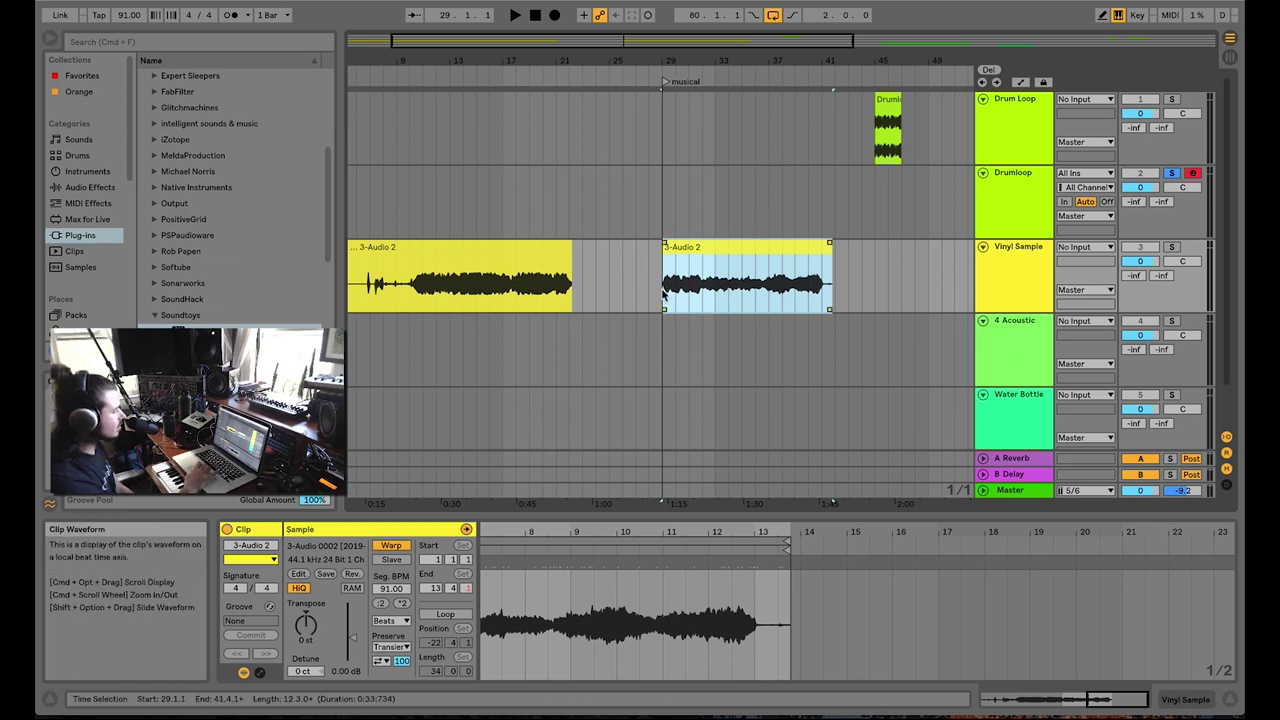
key("space")
key("space")
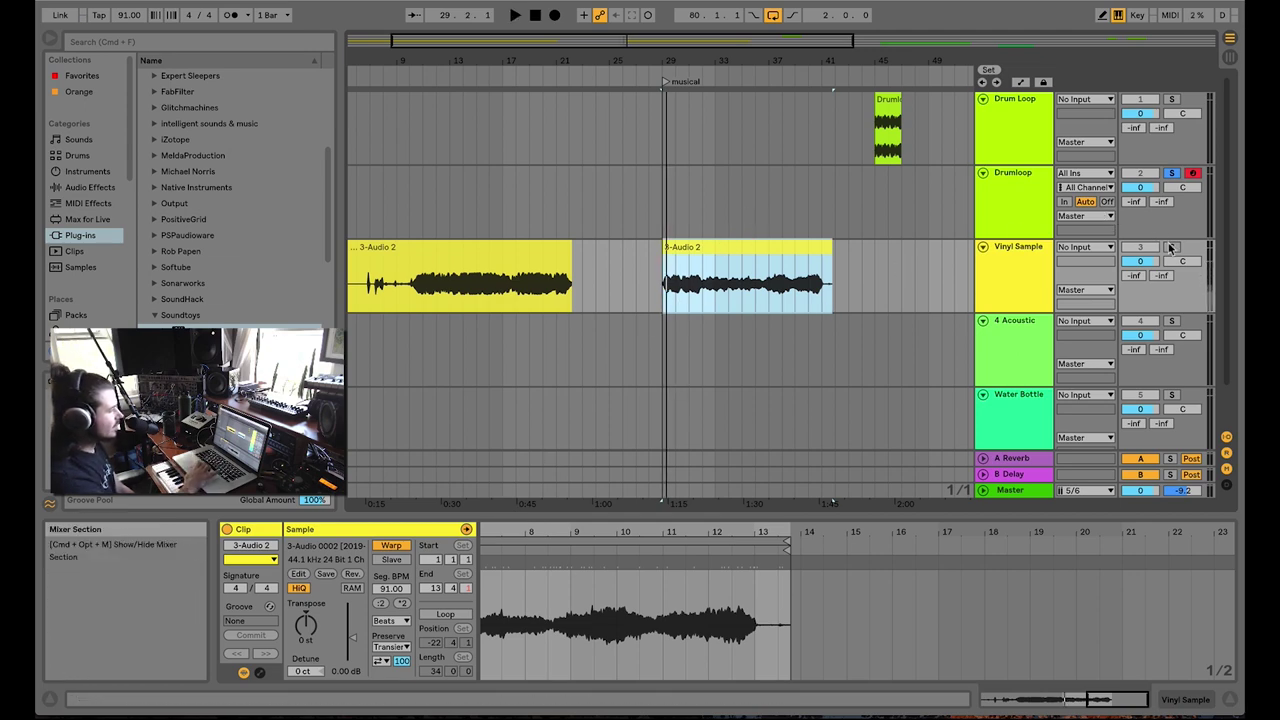
left_click(983, 247)
left_click(983, 247)
key("space")
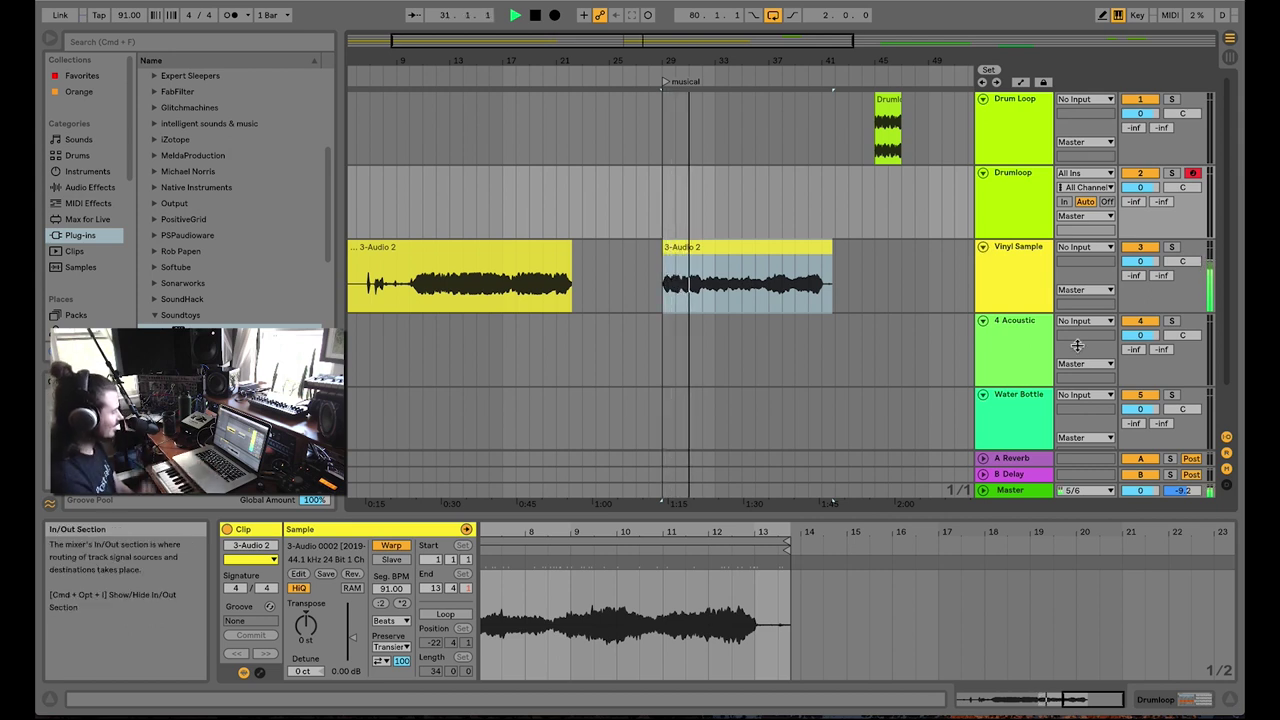
key("space")
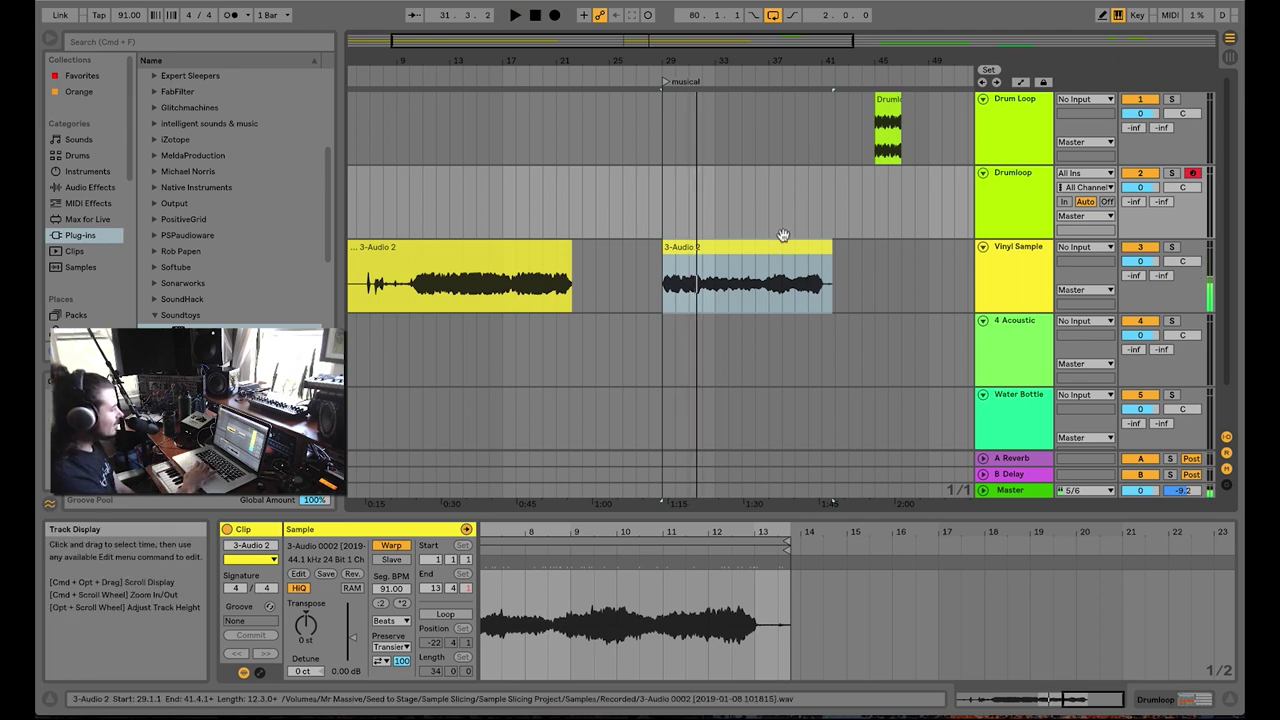
Slice the warped 3-Audio 2 clip to a new MIDI track with one slice per bar and the Built-in preset
right_click(720, 258)
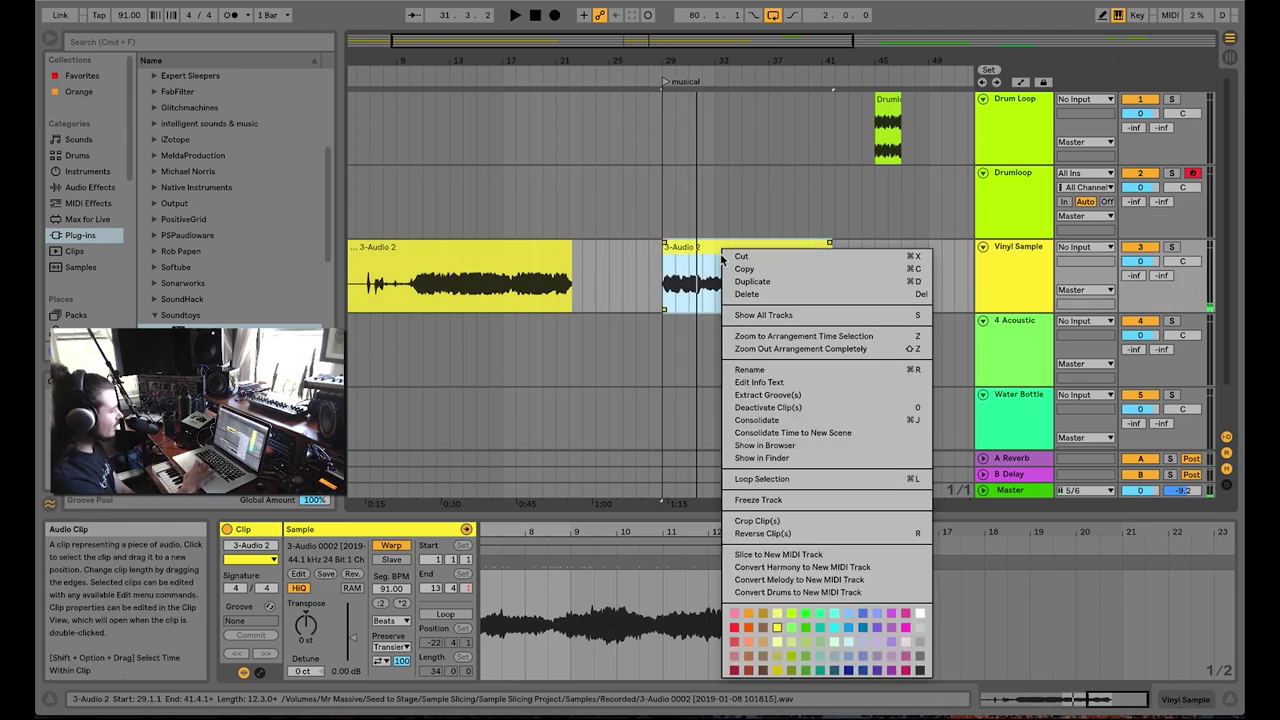
left_click(785, 556)
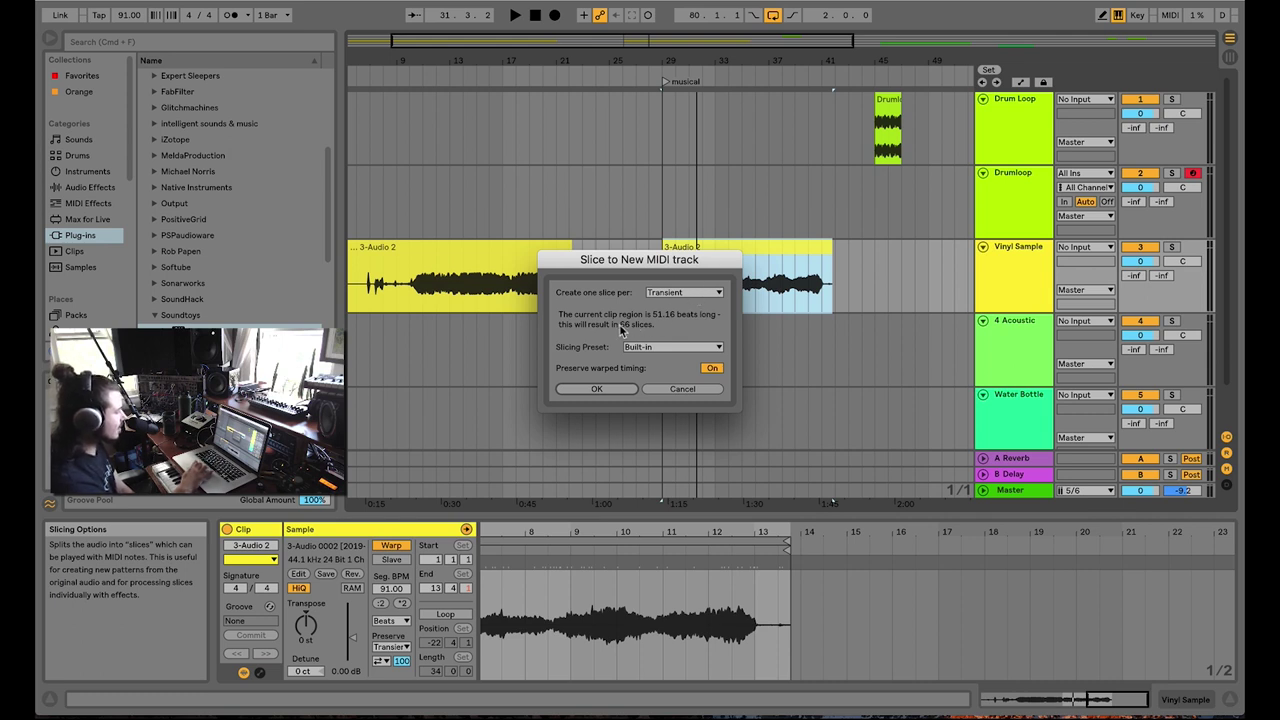
left_click(674, 294)
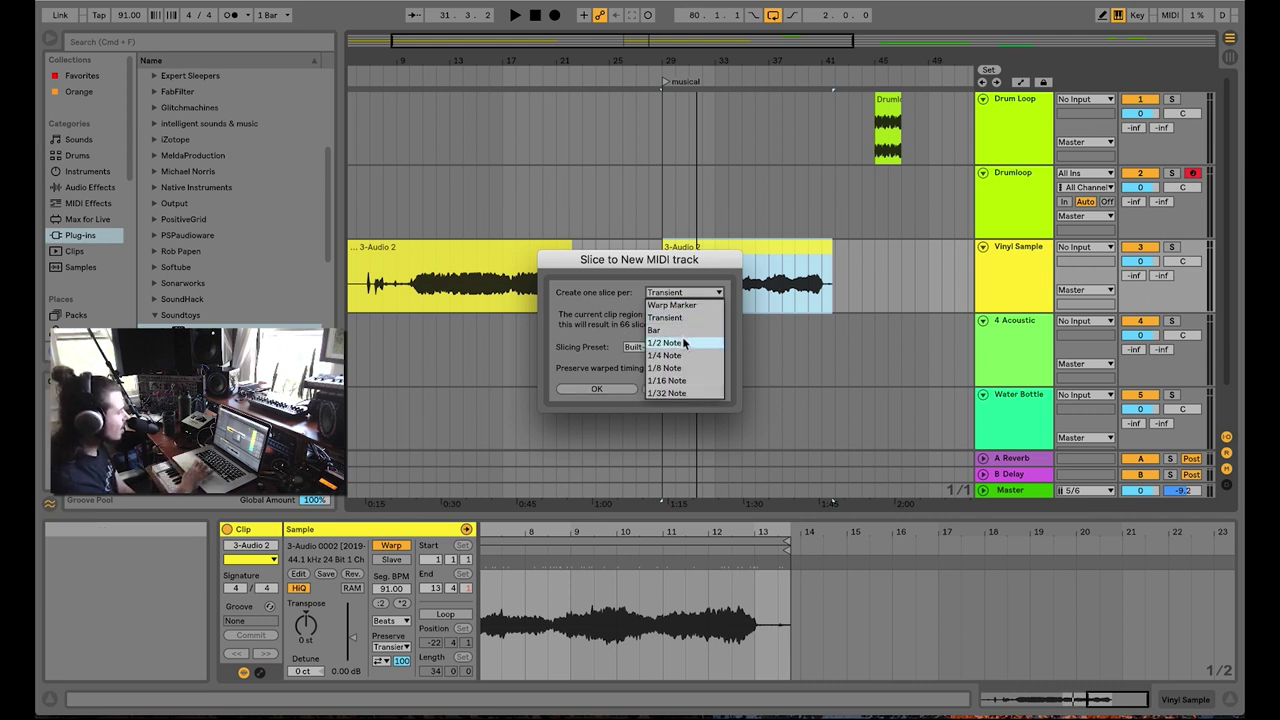
left_click(684, 332)
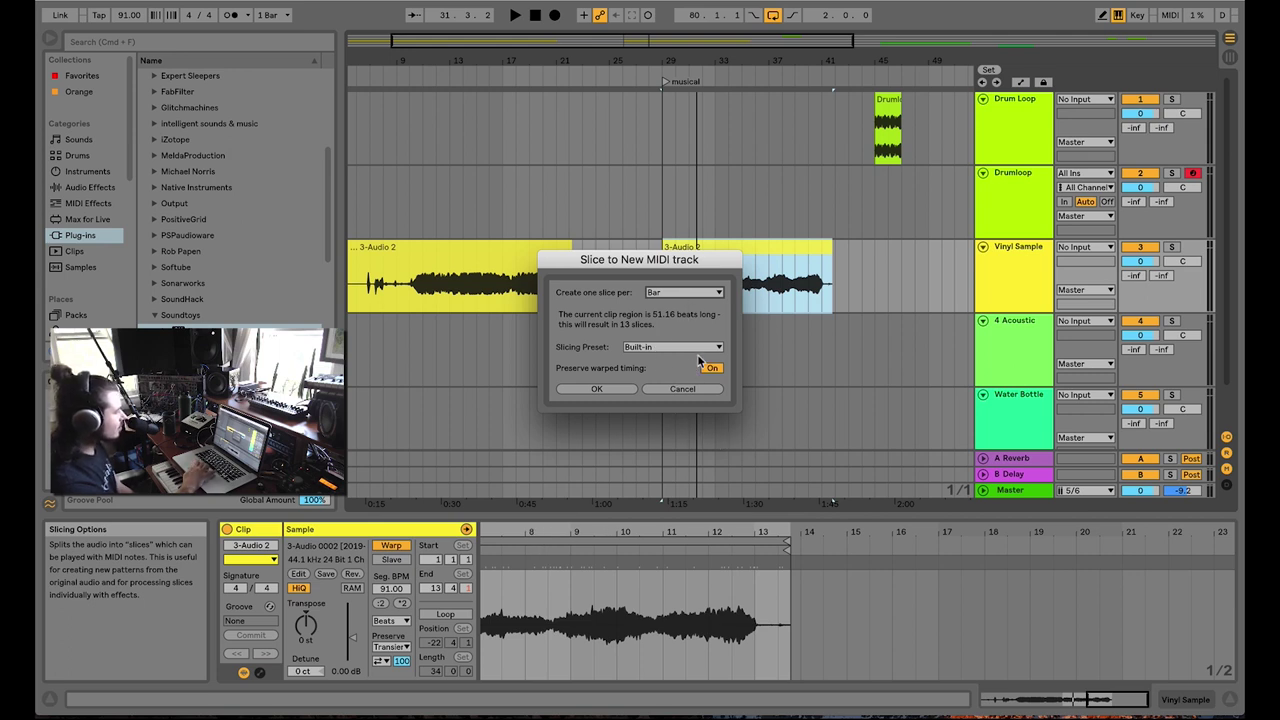
left_click(598, 390)
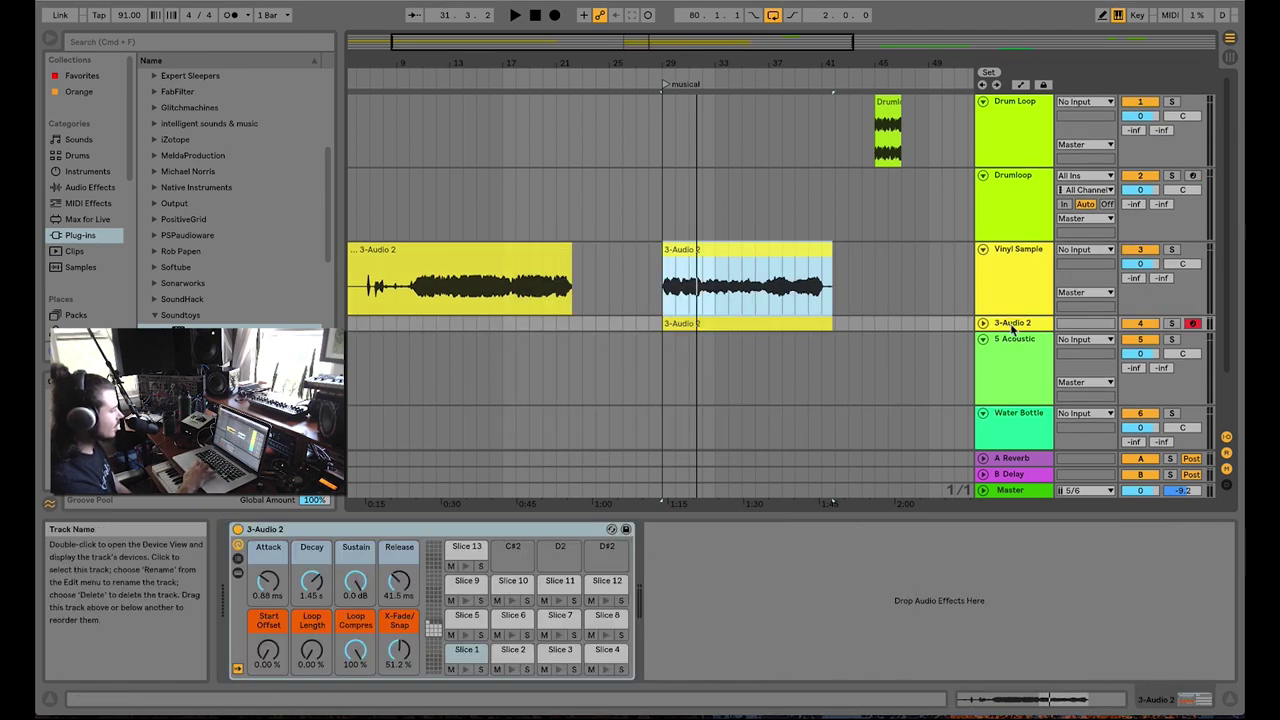
Unfold the new 3-Audio 2 track and open its MIDI clip in an enlarged note editor
left_click(980, 322)
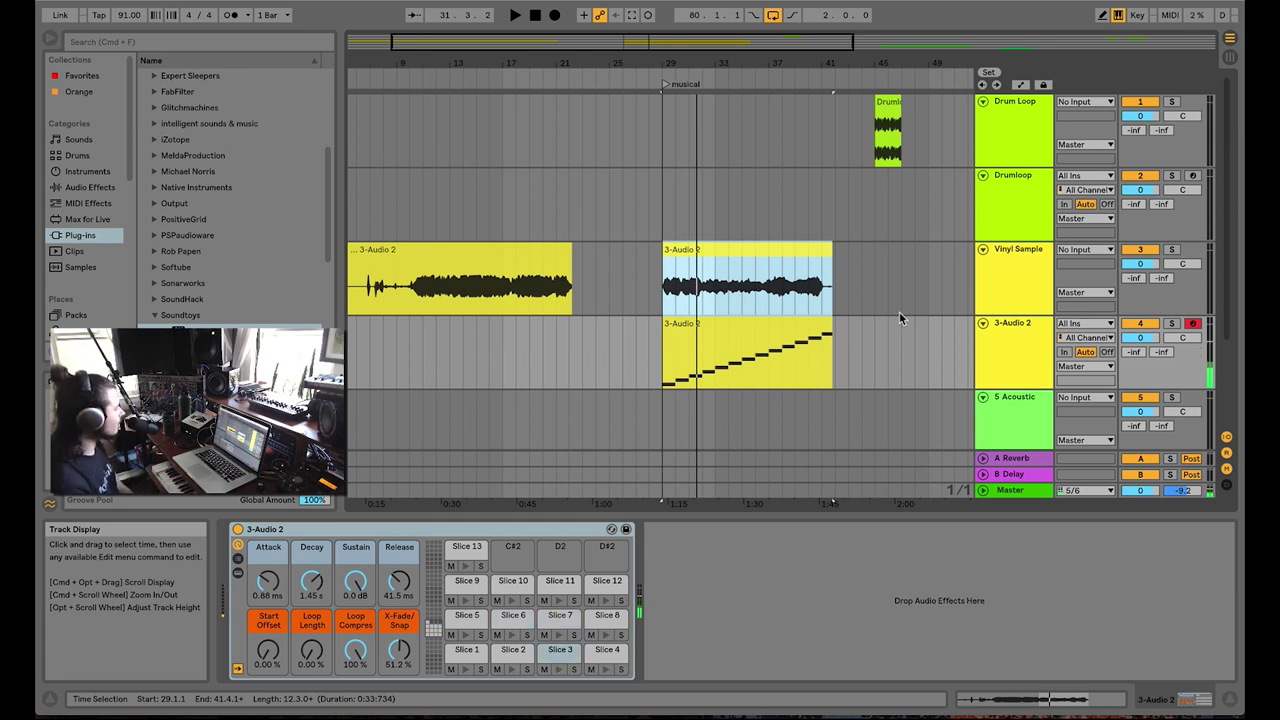
left_click(793, 329)
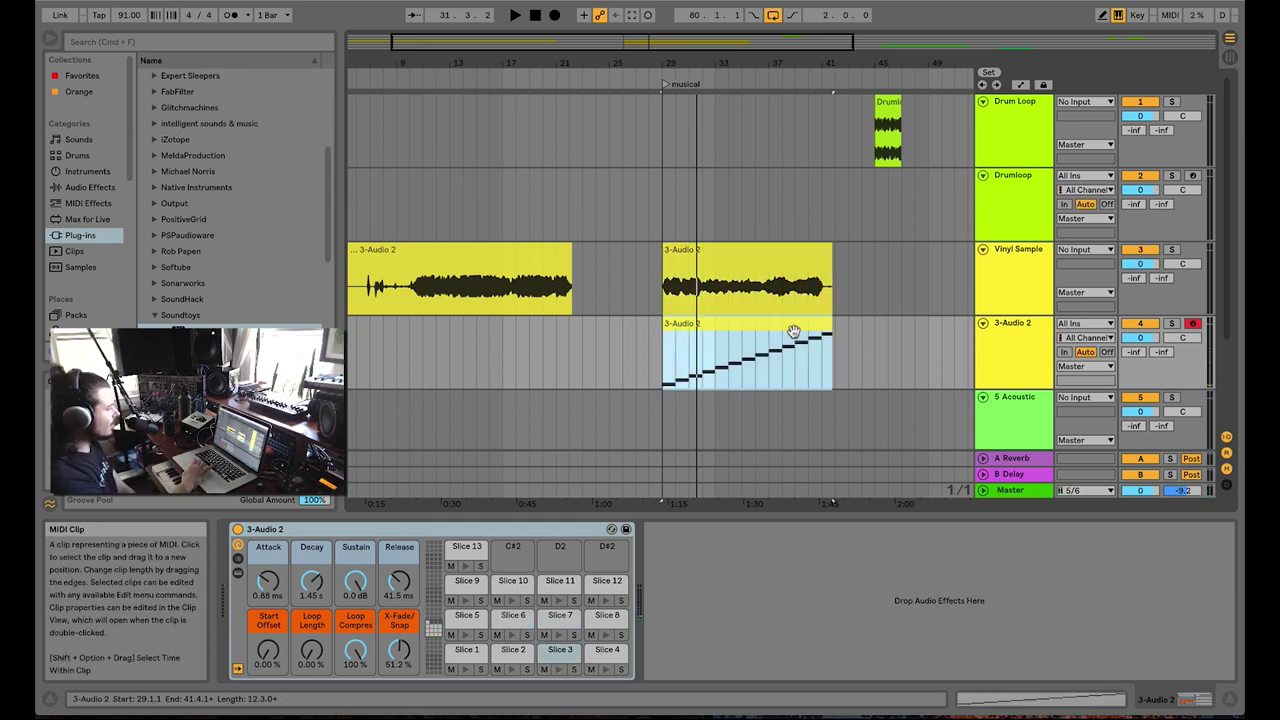
left_click(861, 322)
left_click(766, 319)
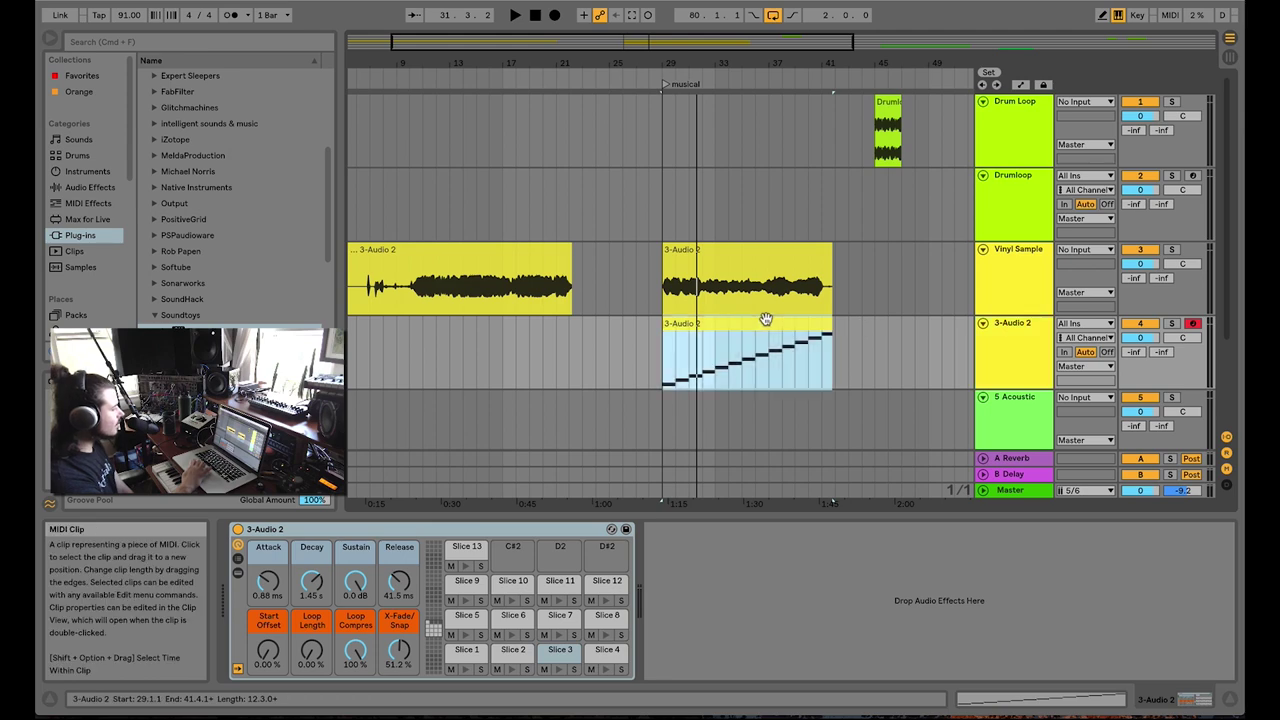
double_click(766, 319)
left_click_drag(800, 514, 800, 320)
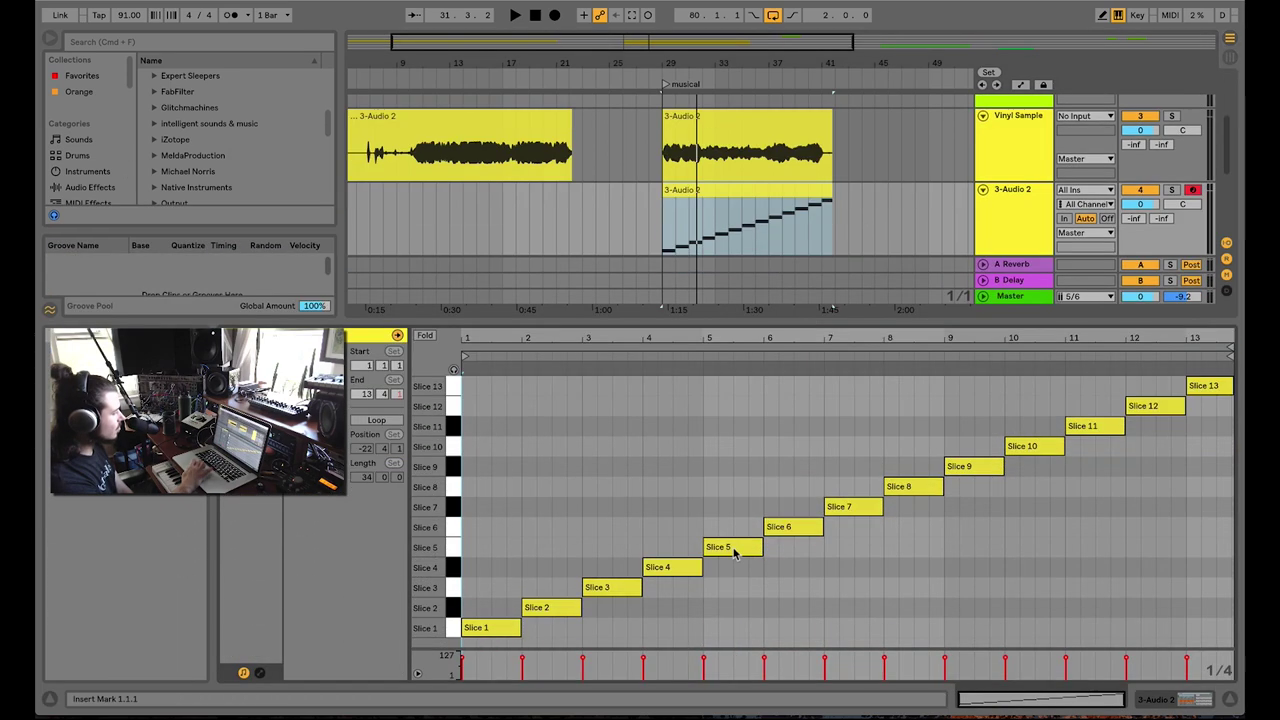
Move the notes at bars 4, 6, 8 and 10 to Slices 7, 10, 6 and 12 and play back the clip
left_click_drag(678, 566, 722, 572)
left_click_drag(793, 526, 797, 448)
left_click_drag(905, 487, 905, 527)
left_click_drag(1020, 452, 1020, 412)
key("space")
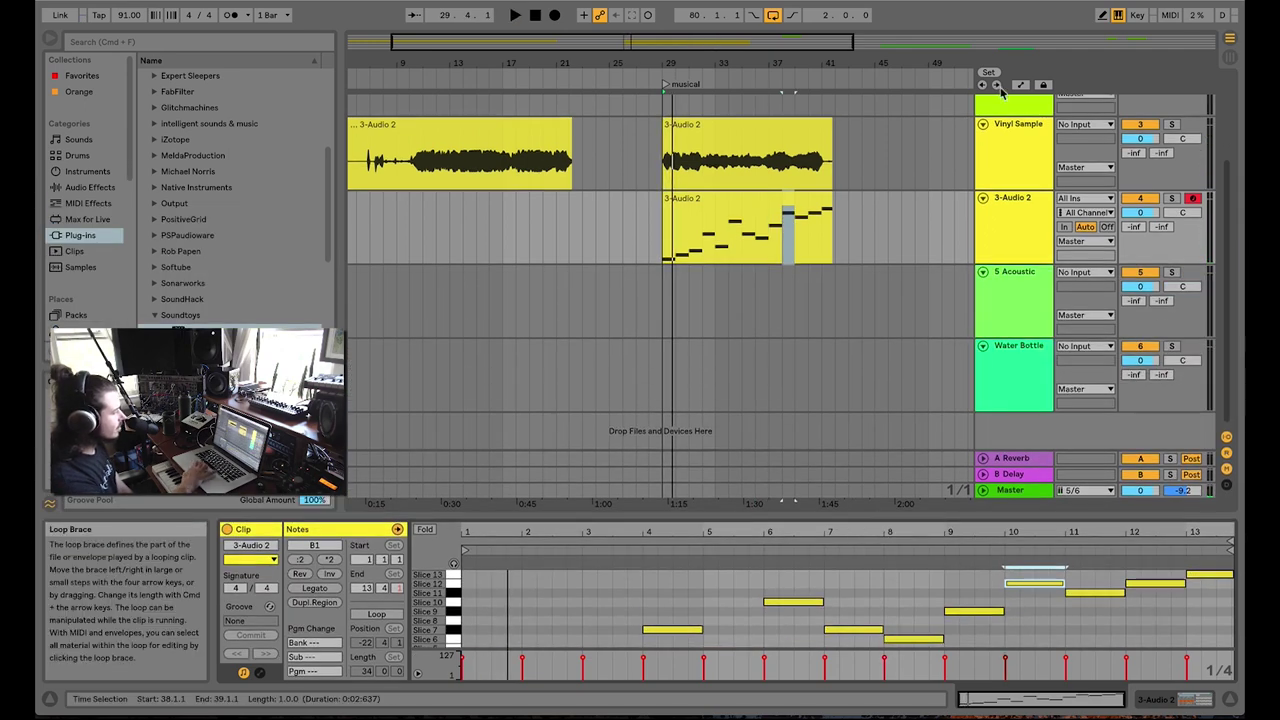
Delete the MIDI clip at bar 29 on the sliced 3-Audio 2 track and show that track's drum rack
left_click(810, 202)
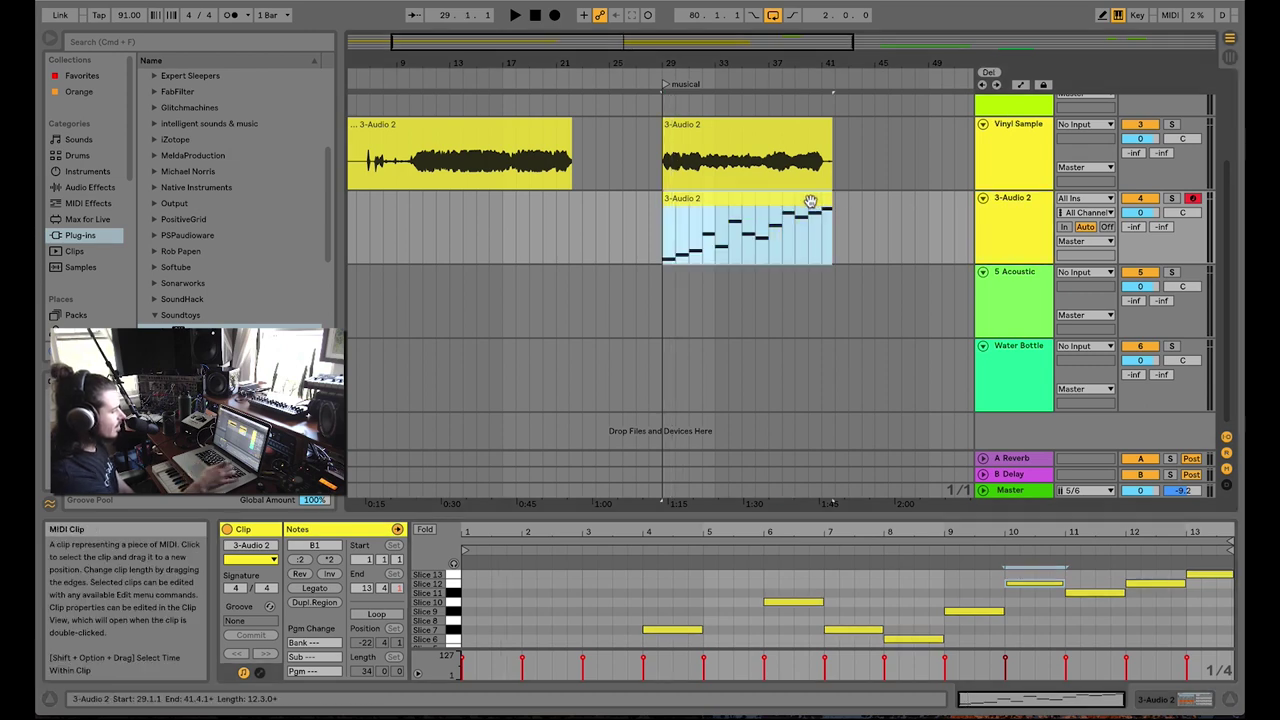
key("Delete")
left_click(1015, 139)
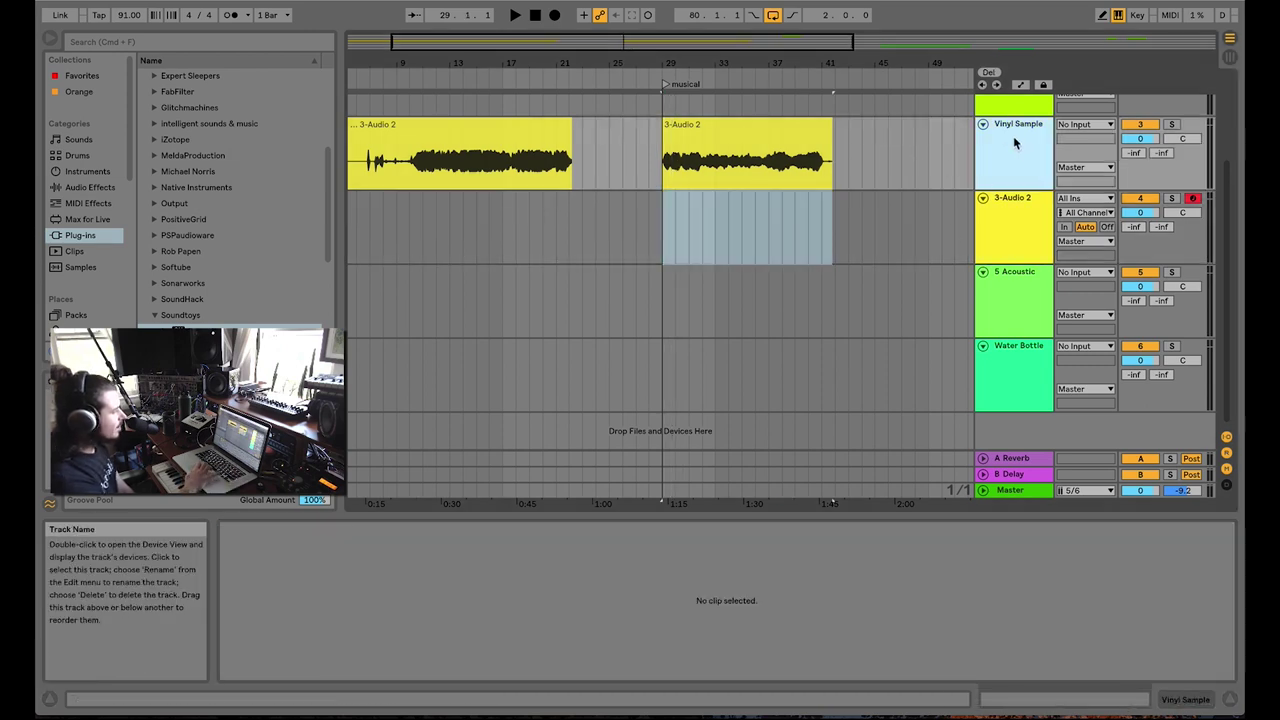
double_click(1013, 138)
left_click(1013, 205)
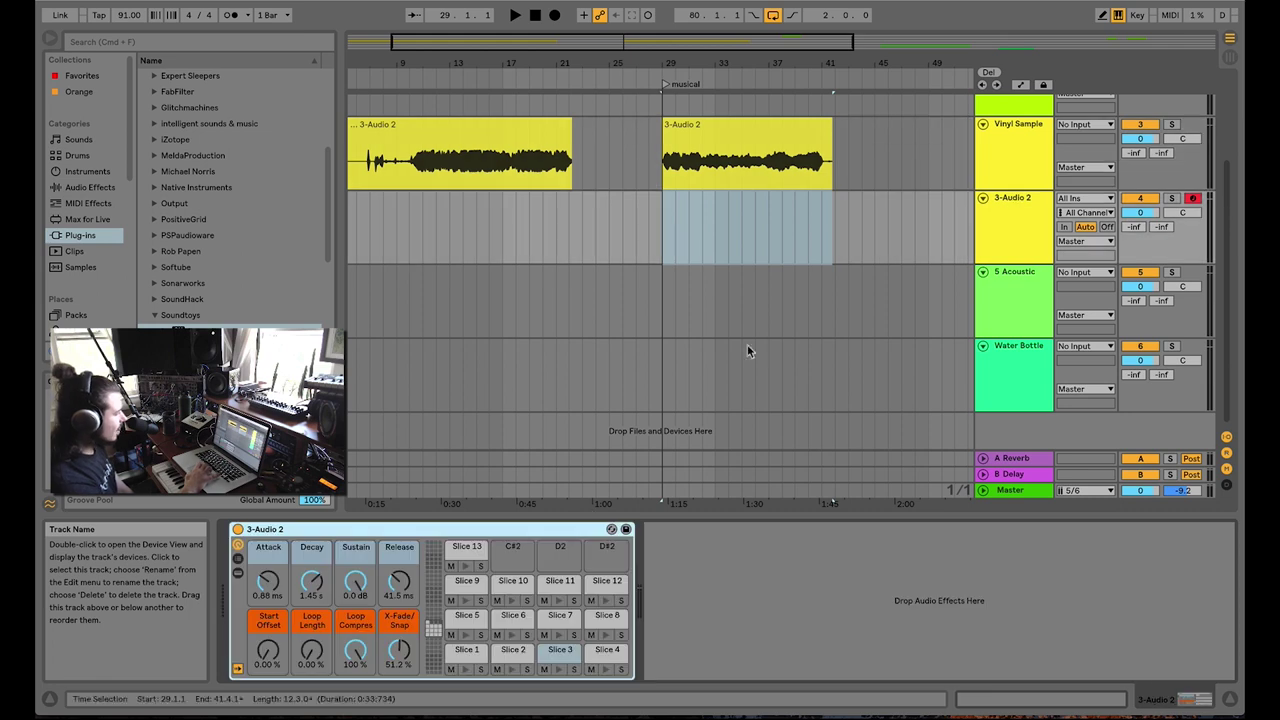
Audition Slice 1 in the drum rack and inspect the sample displays of Slices 1 to 4
left_click(465, 660)
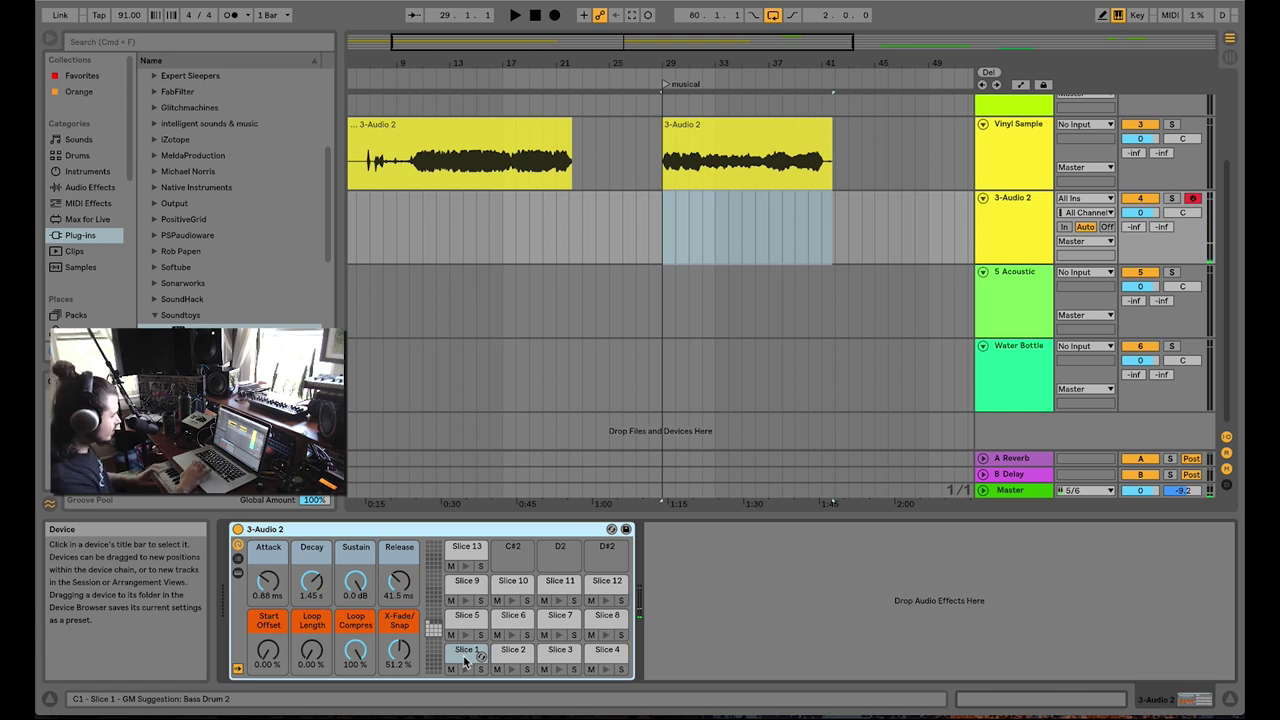
left_click(462, 655)
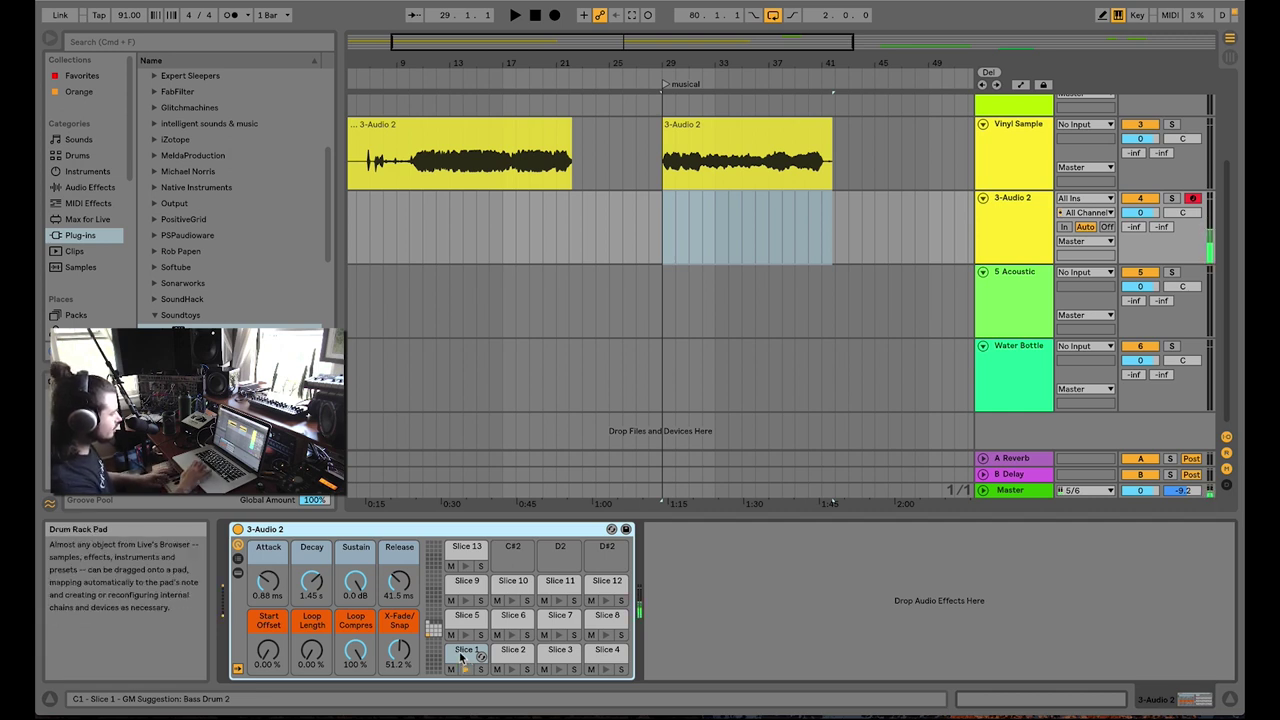
left_click(463, 655)
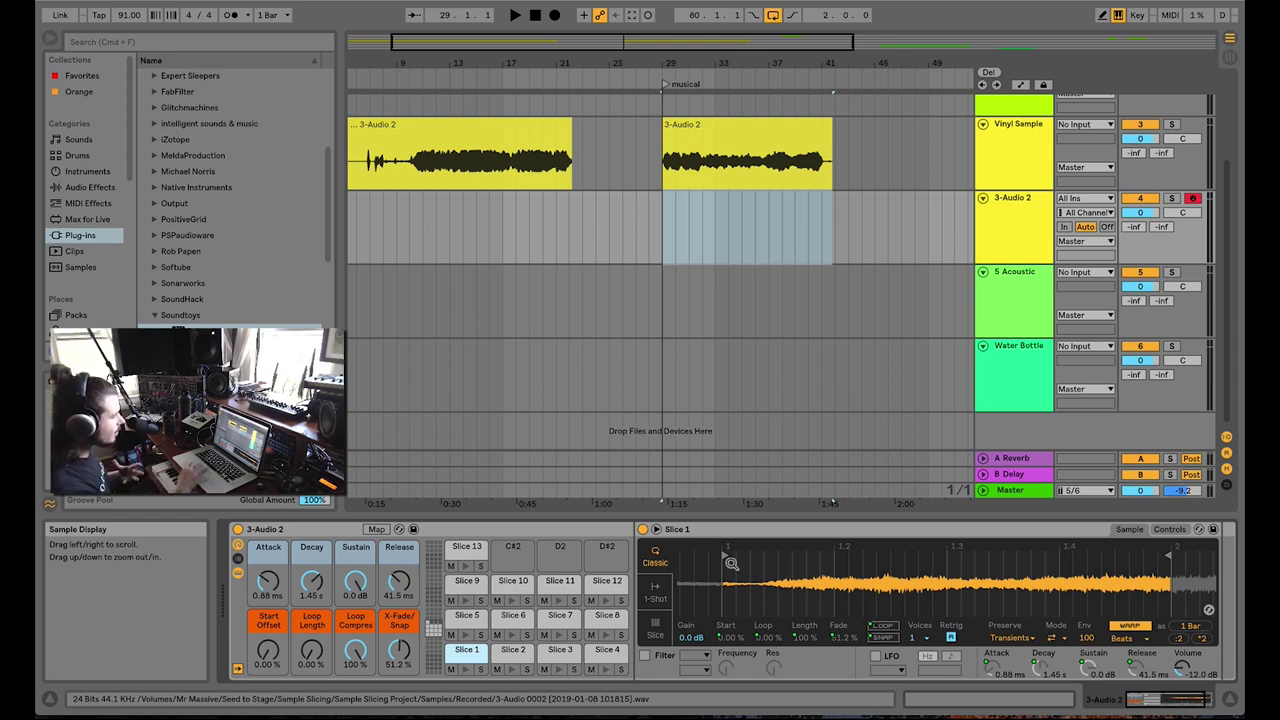
left_click(512, 653)
left_click(460, 655)
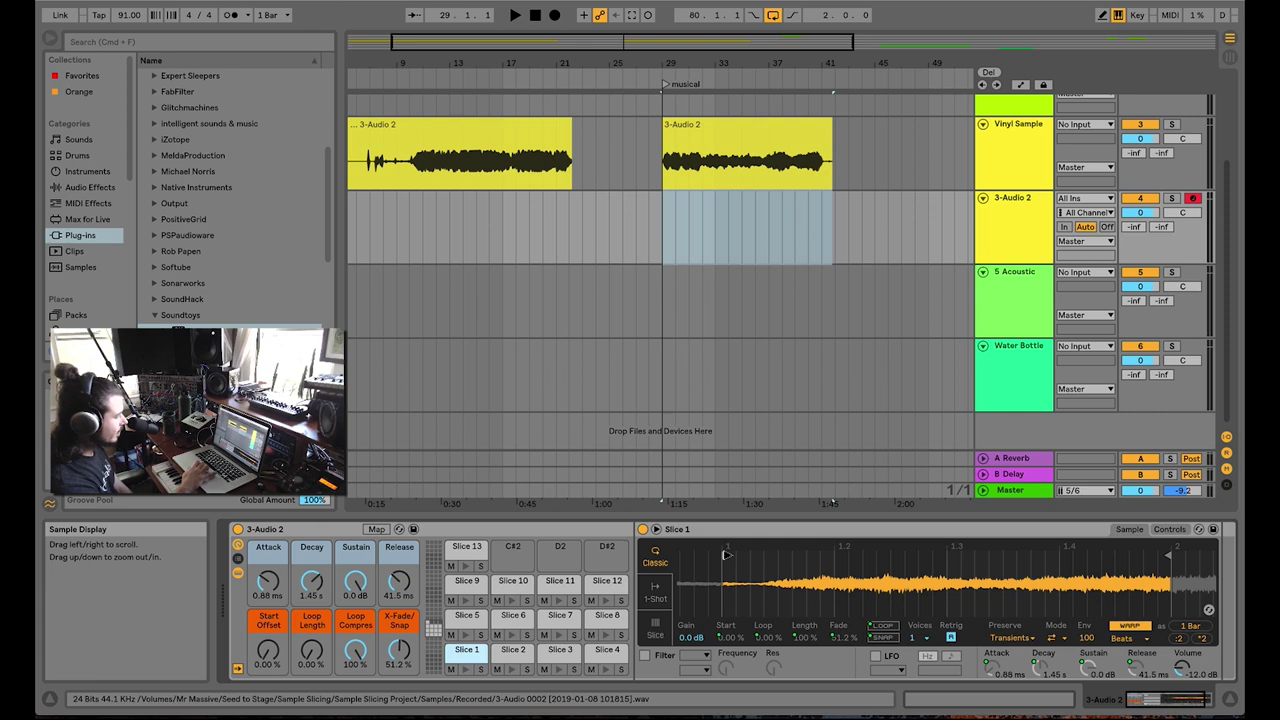
left_click(514, 655)
left_click(570, 655)
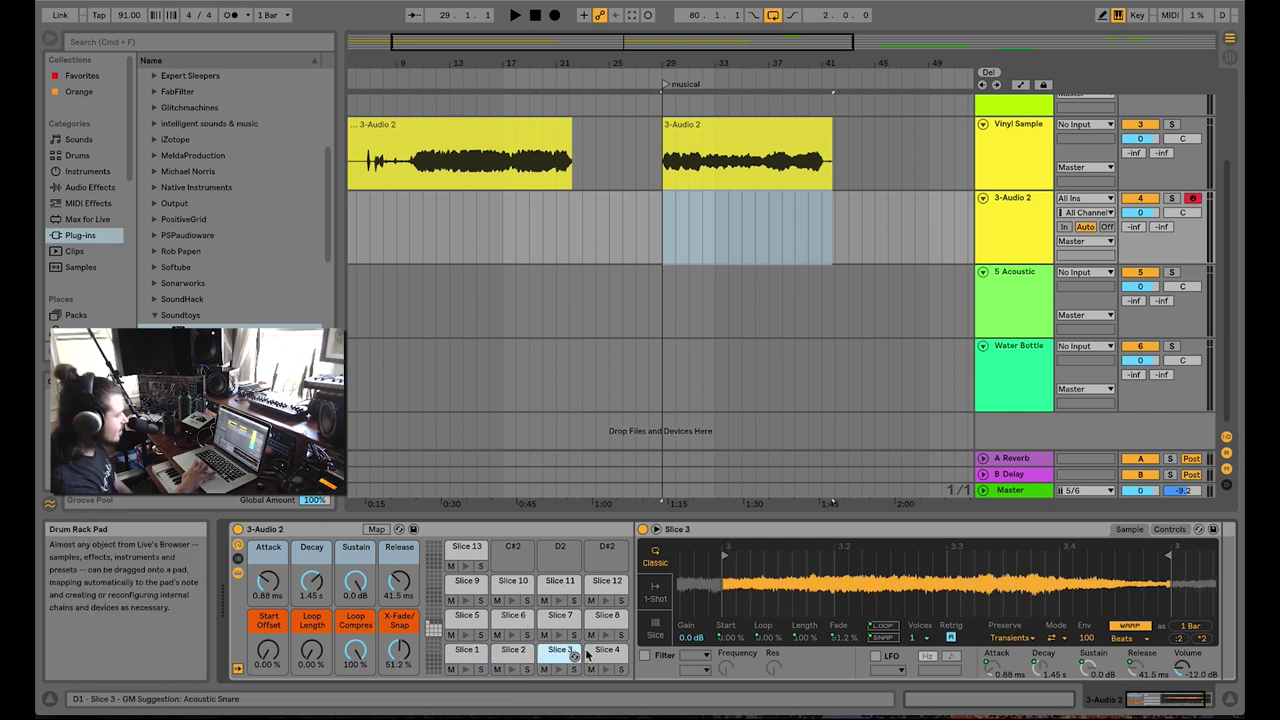
left_click(590, 655)
left_click(470, 652)
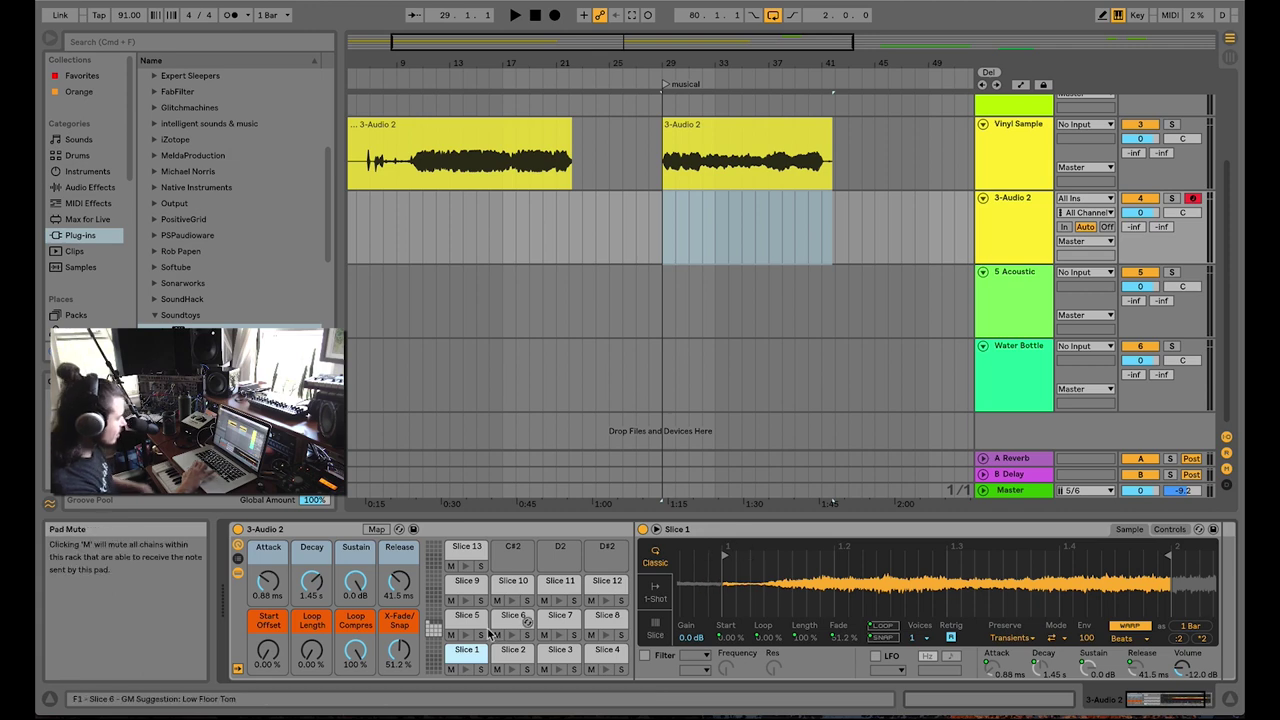
Play Slice 1 and move its sample start to about three quarters of the way from 1 to 1.2
key("a")
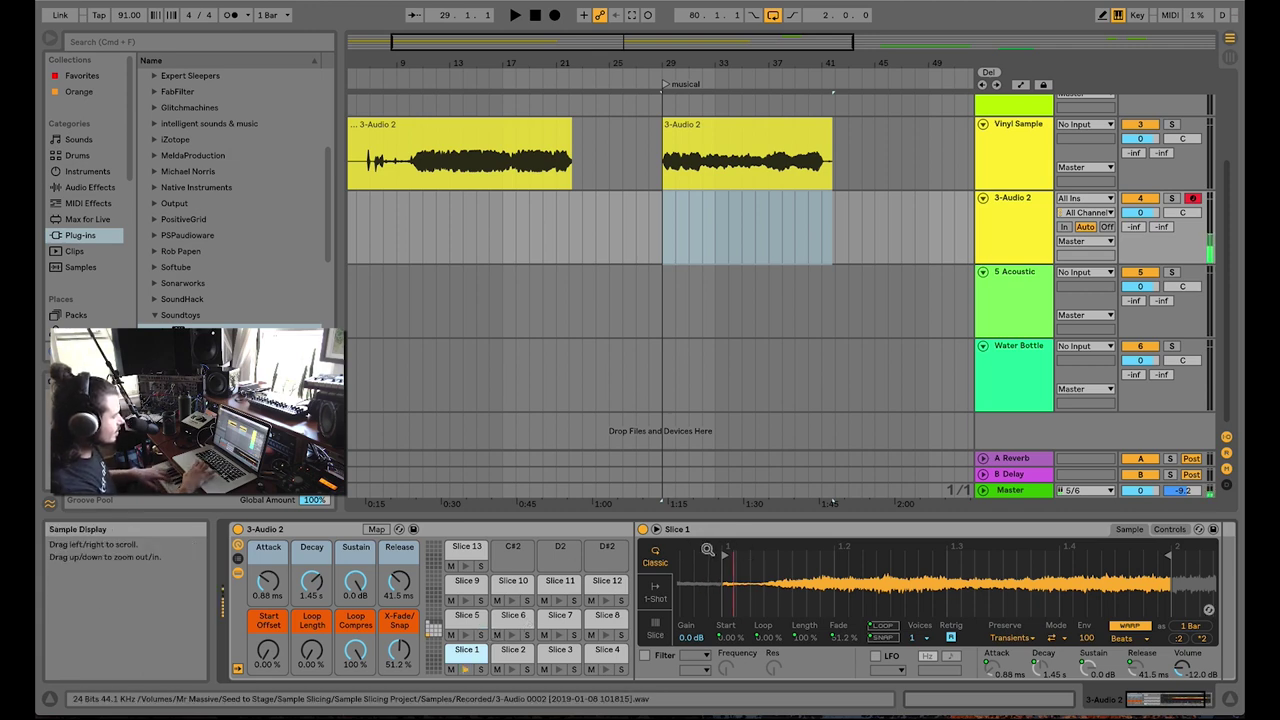
left_click_drag(727, 555, 768, 555)
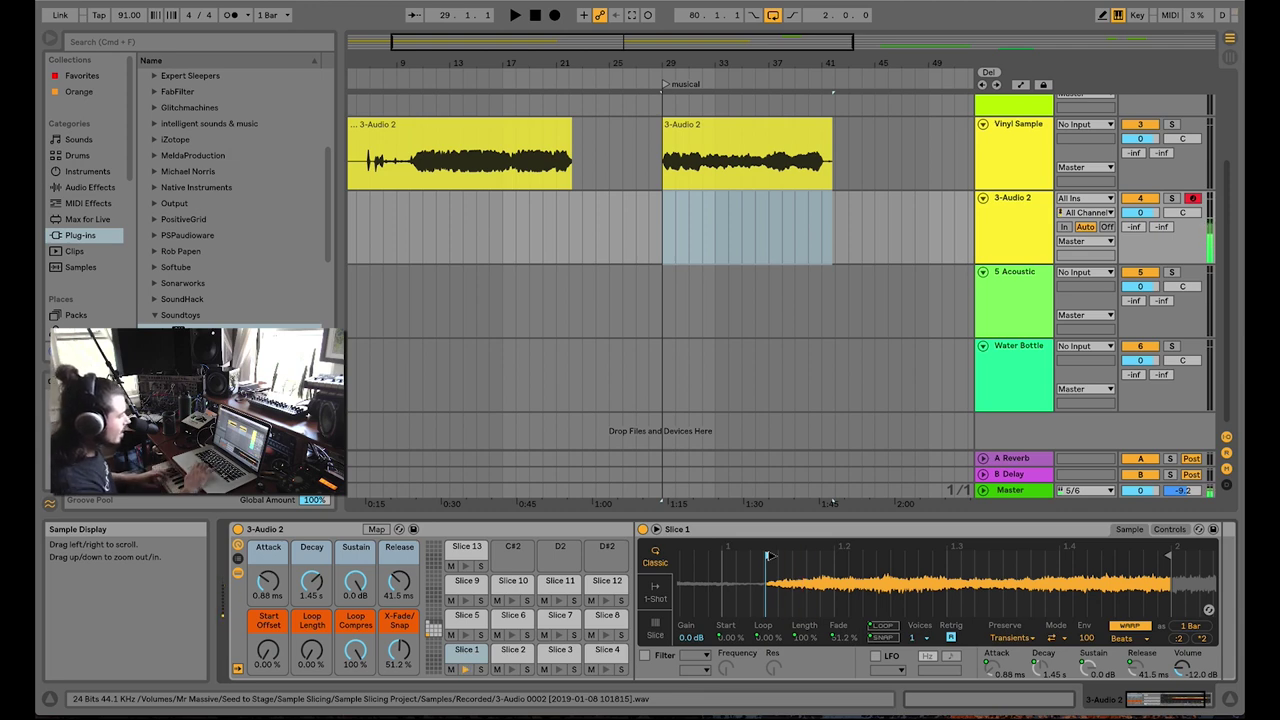
mouse_move(768, 555)
left_mouse_down()
mouse_move(822, 562)
mouse_move(811, 557)
left_mouse_up()
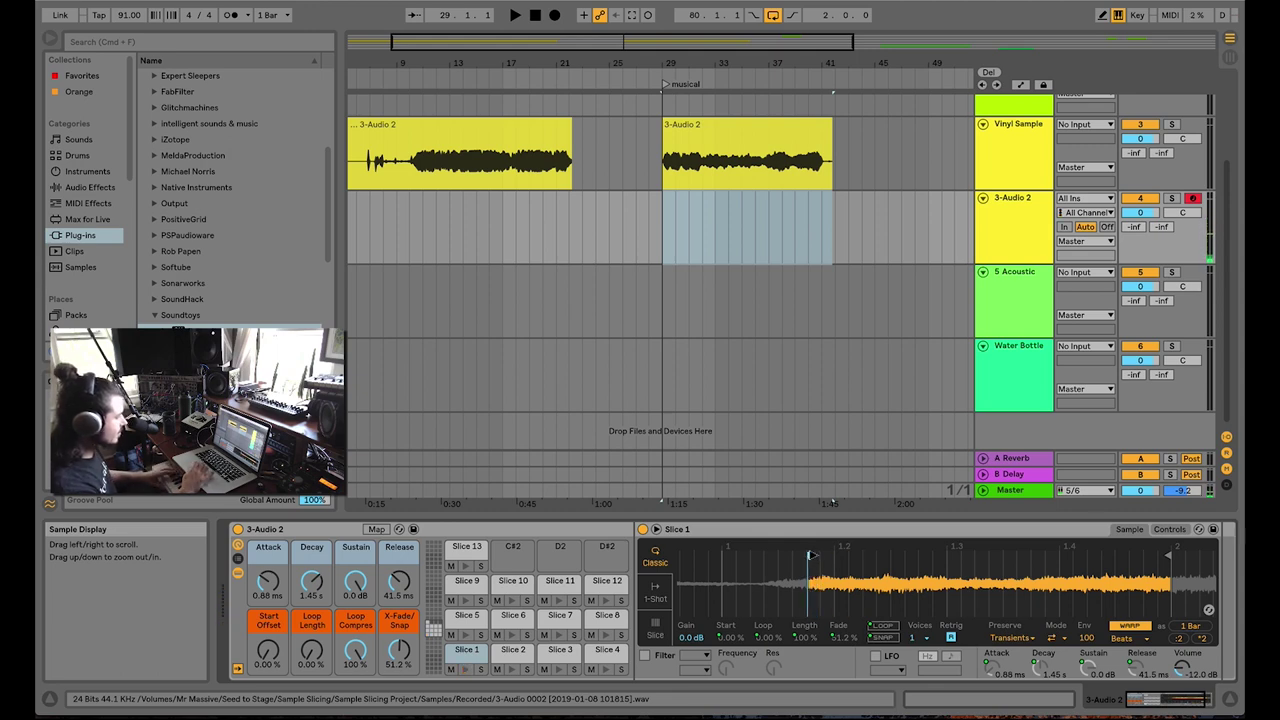
Play Slices 2 to 4 and move Slice 4's sample start to about midway between 4.2 and 4.3
key("w")
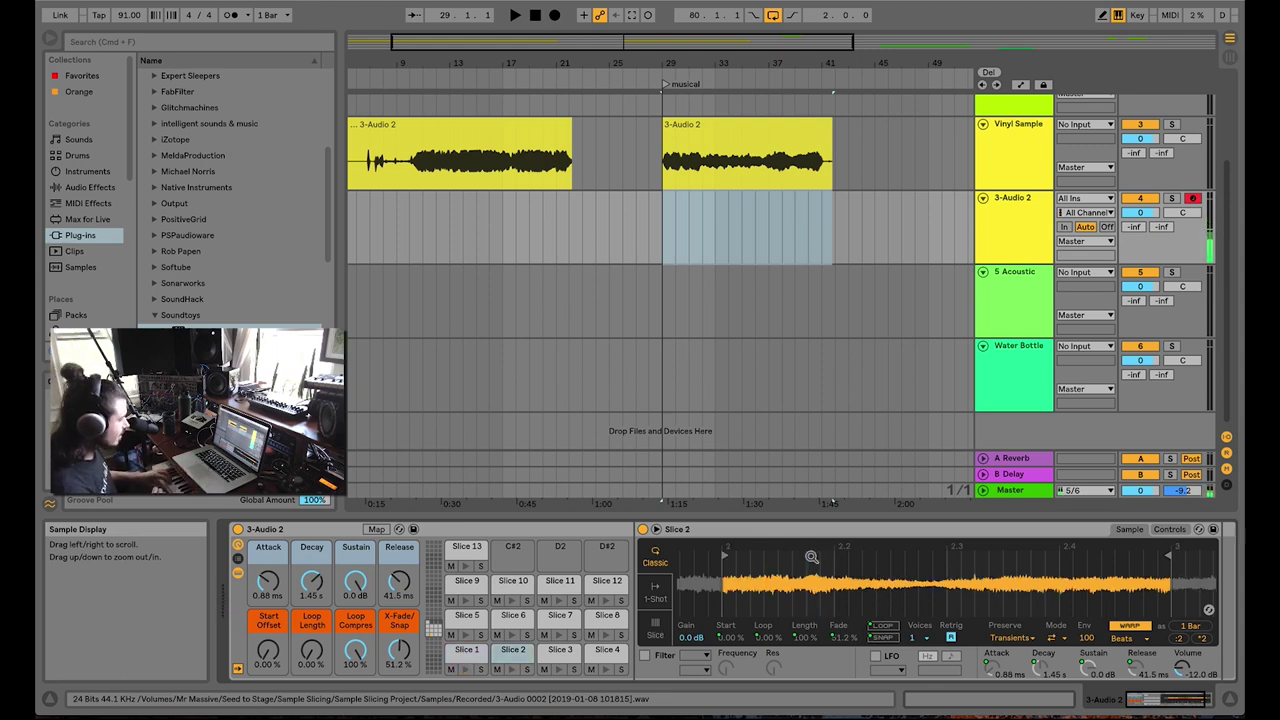
key("s")
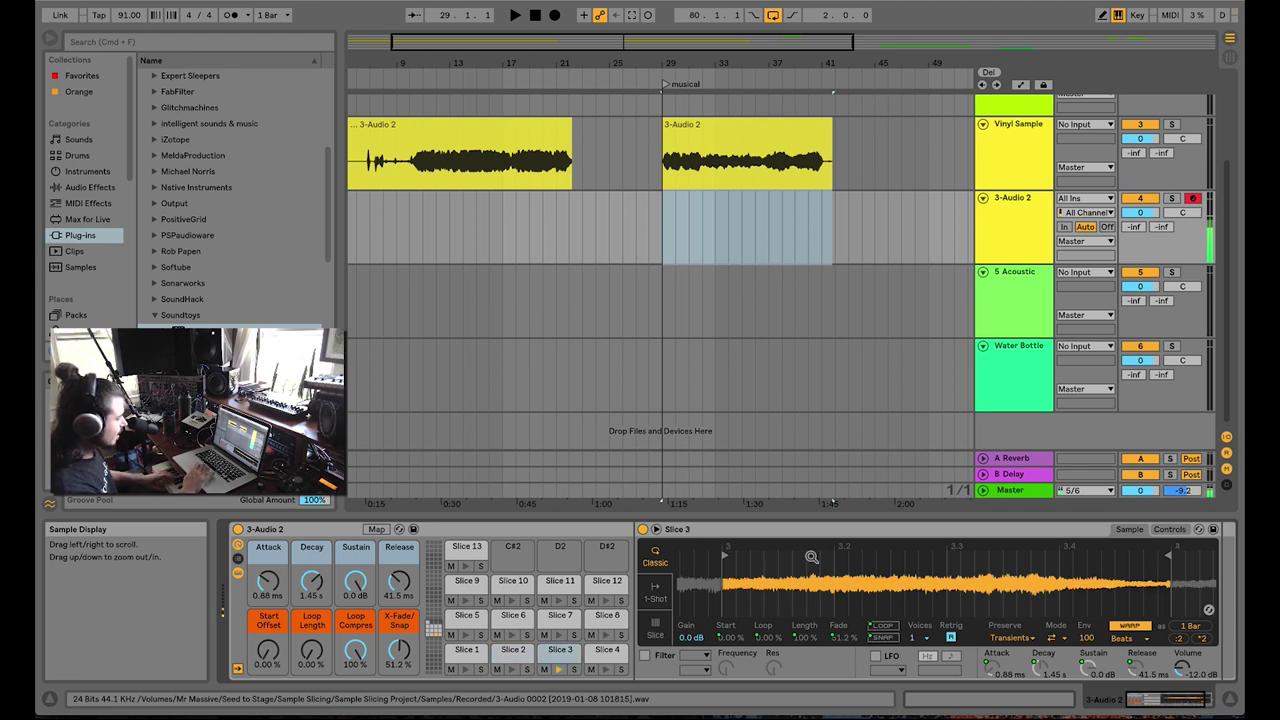
key("e")
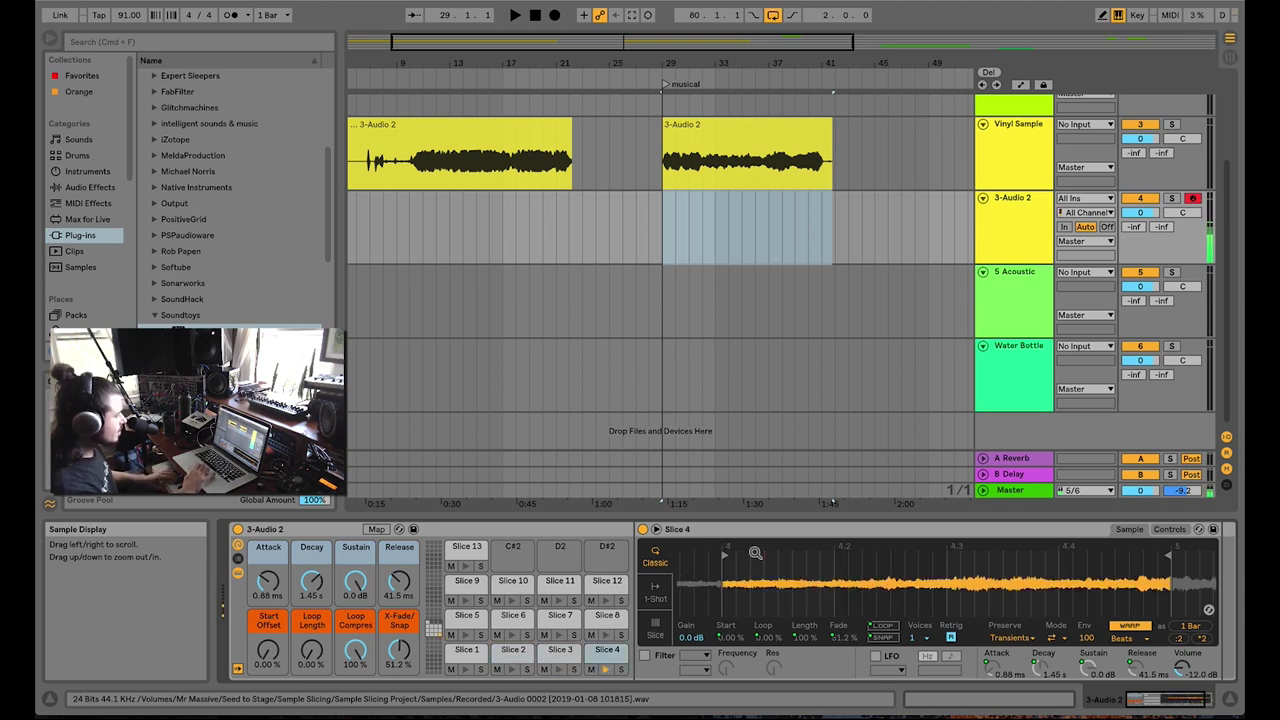
mouse_move(725, 555)
left_mouse_down()
mouse_move(962, 557)
mouse_move(893, 557)
left_mouse_up()
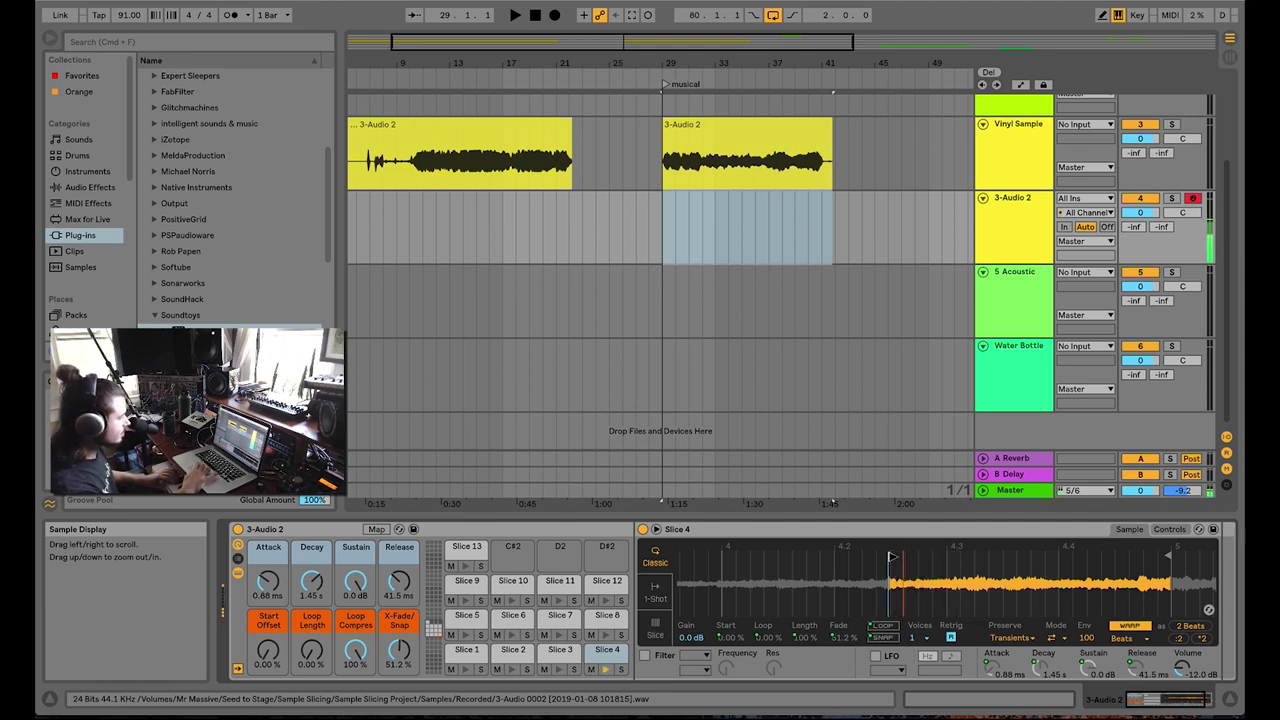
Play Slice 5 and move its sample start to about a third of the way from 5 to 5.2
key("d")
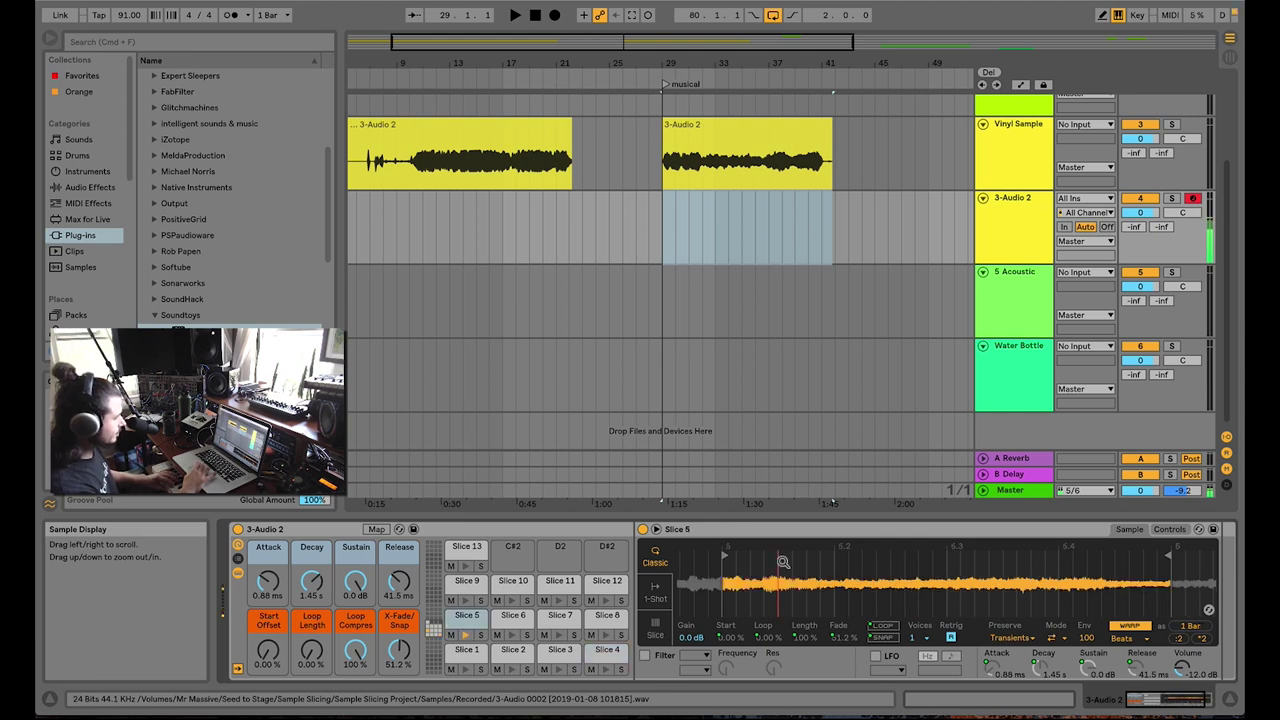
mouse_move(729, 557)
left_mouse_down()
mouse_move(768, 549)
mouse_move(731, 557)
left_mouse_up()
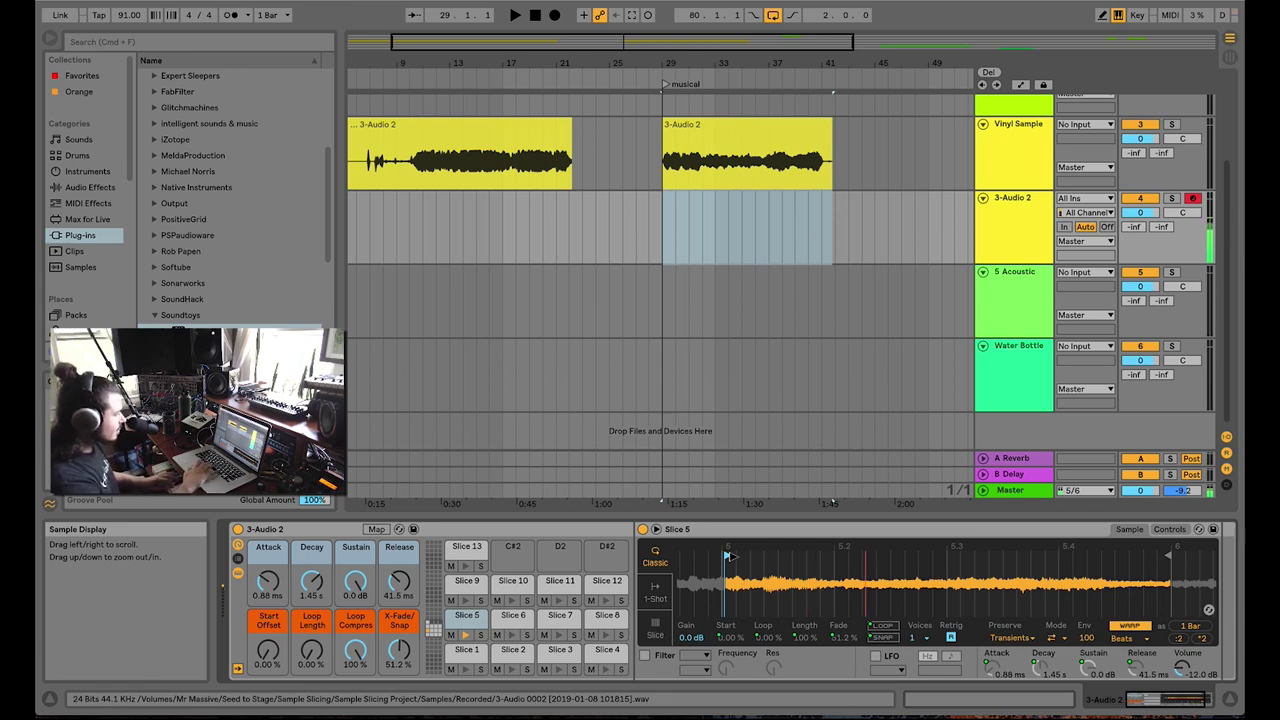
left_click_drag(729, 557, 764, 557)
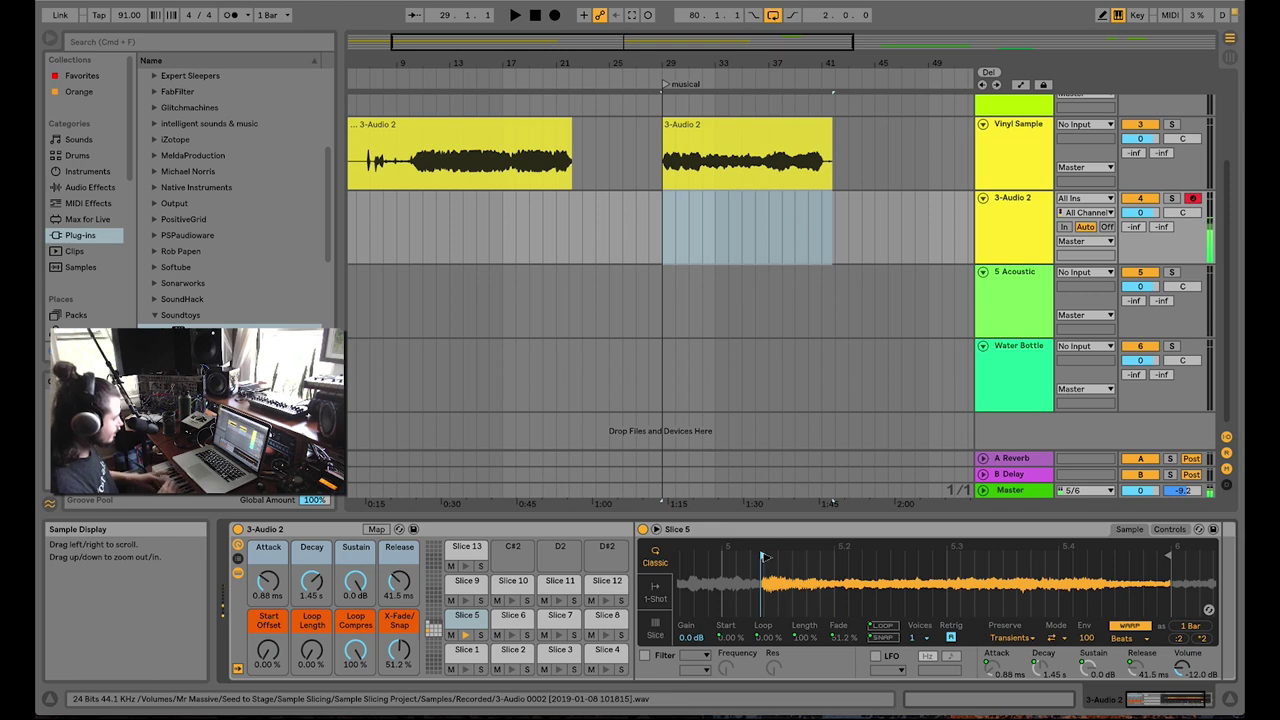
Perform a live pattern with Slices 1 to 5 to hear the trimmed samples together
key("a")
key("w")
key("s")
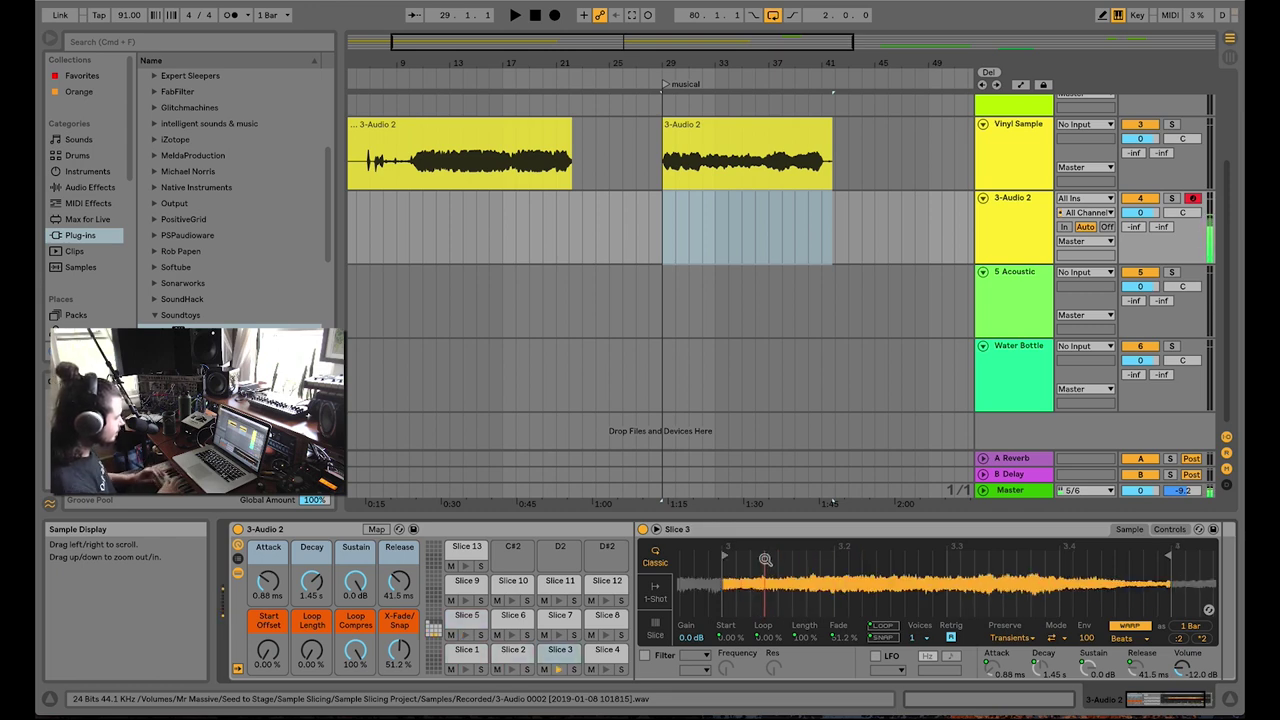
key("e")
key("d")
key("a")
key("w")
key("e")
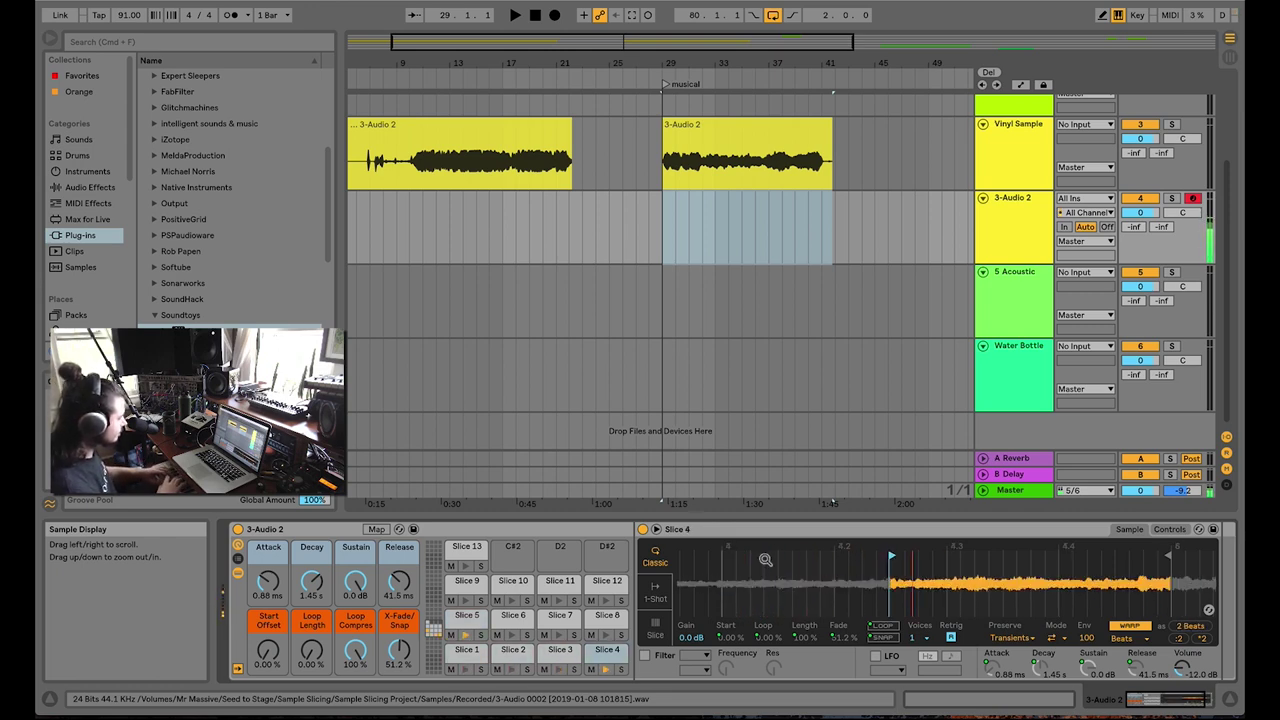
key("w")
key("e")
key("d")
key("w")
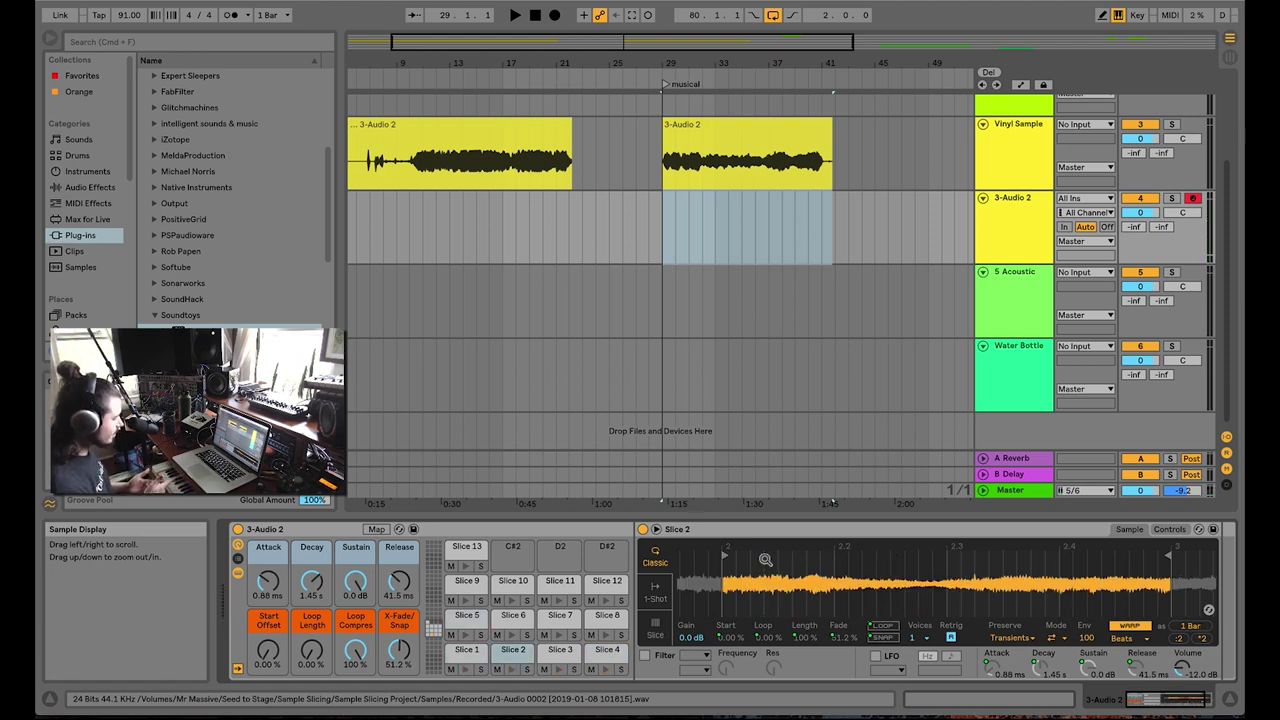
Audition Slice 6 and move its sample start to just before 6.2
key("f")
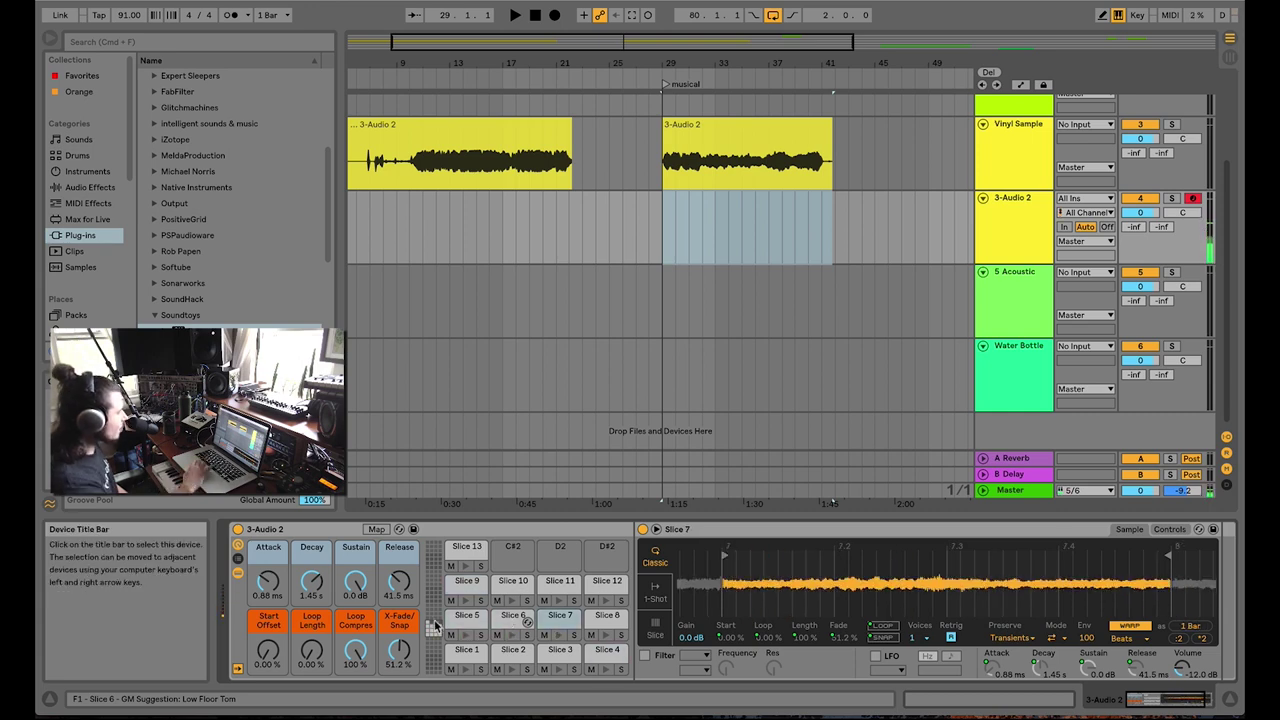
left_click(240, 670)
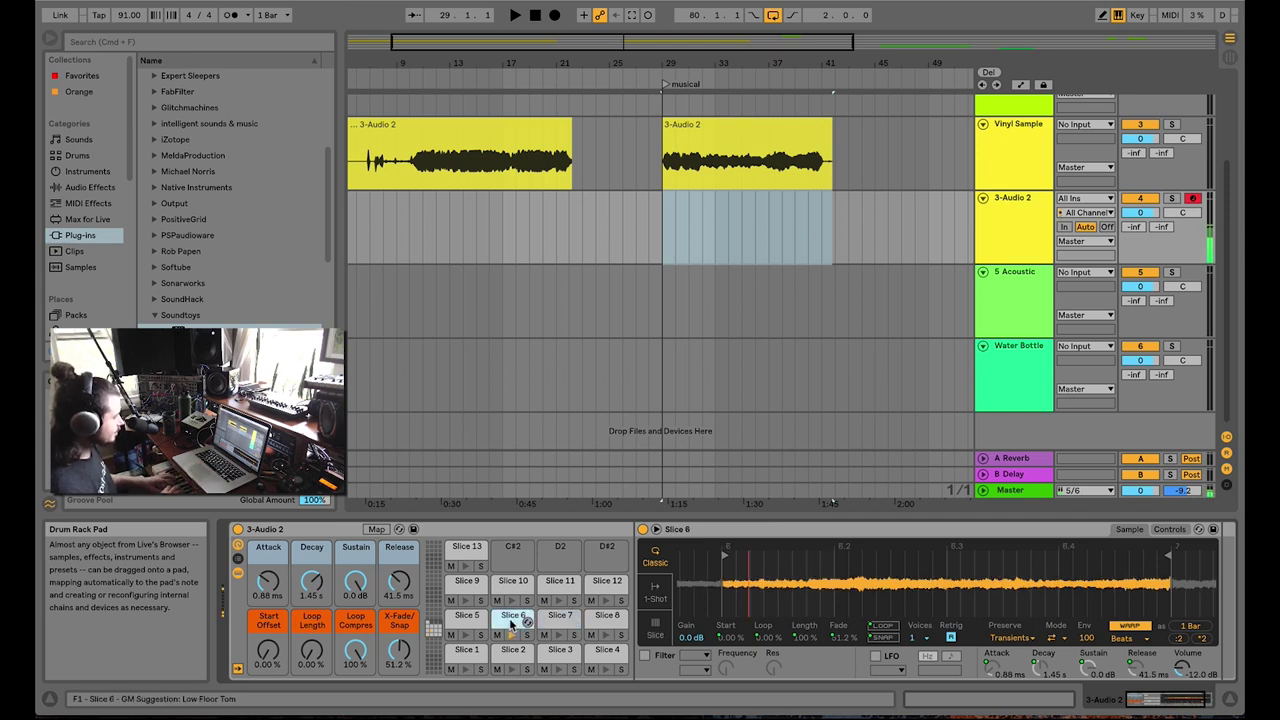
left_click_drag(725, 556, 811, 558)
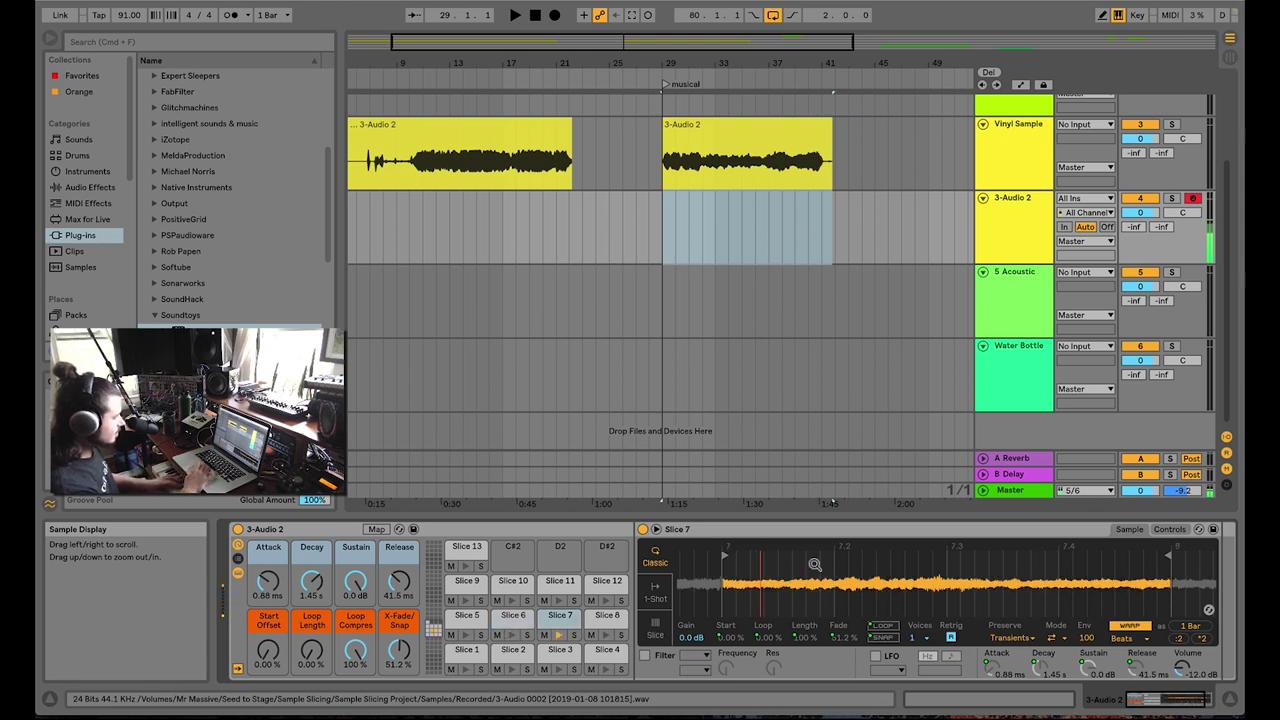
Move Slice 7's sample start to about 7.2 and Slice 10's sample end to between 10.2 and 10.3
mouse_move(727, 553)
left_mouse_down()
mouse_move(870, 557)
mouse_move(847, 557)
left_mouse_up()
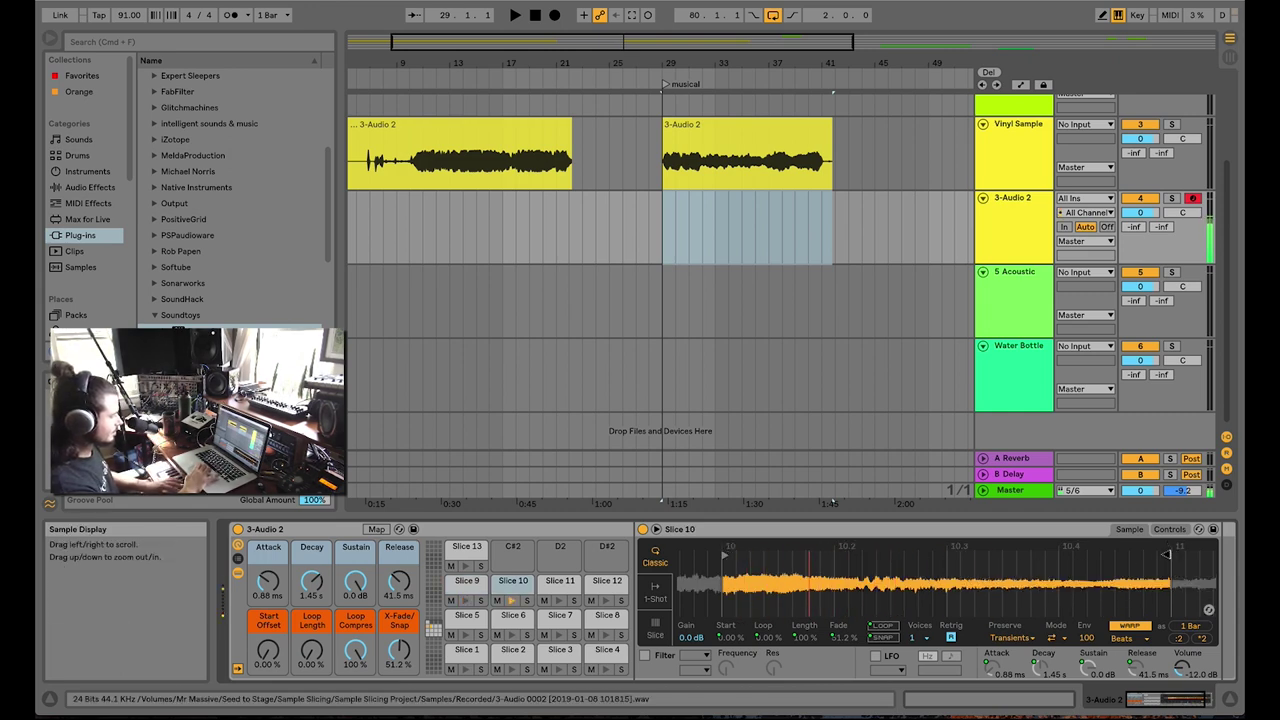
left_click_drag(1166, 554, 891, 557)
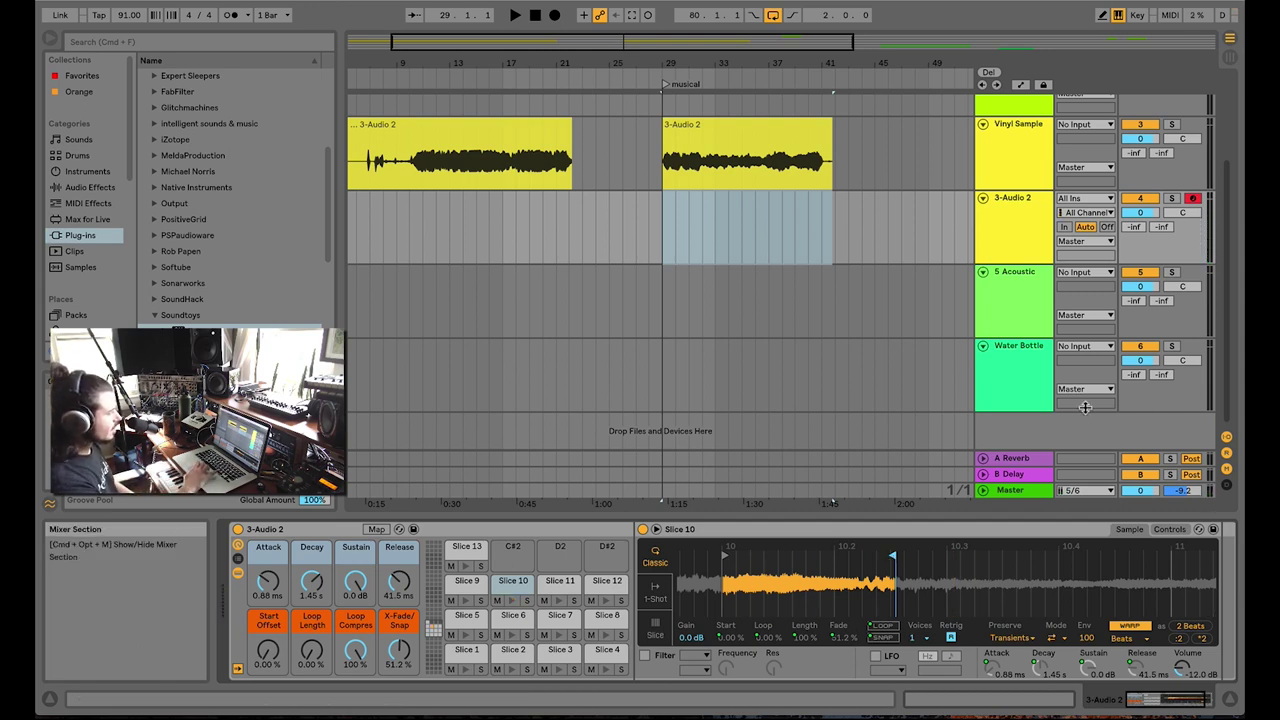
Duplicate the two-bar Drumloop MIDI clip at bar 80 four times in a row
scroll(915, 163, "right", 10)
scroll(856, 257, "up", 3)
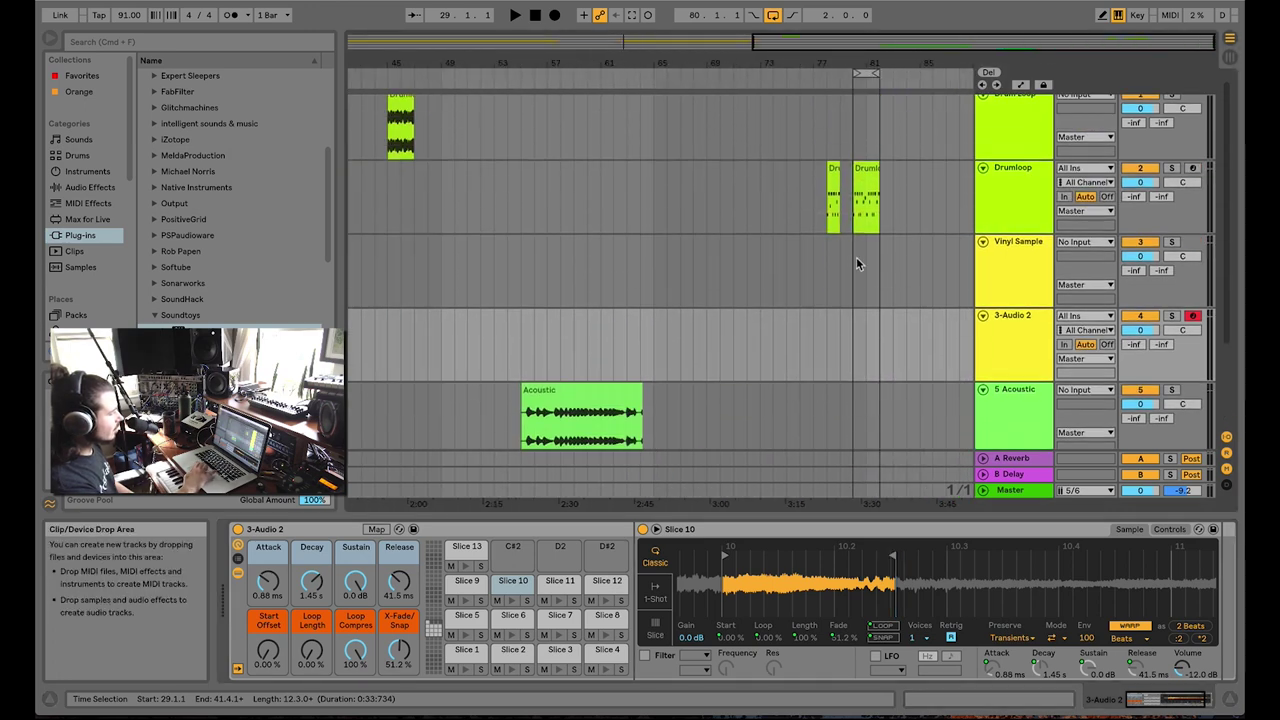
left_click(870, 195)
key("super+d")
key("super+d")
key("super+d")
key("super+d")
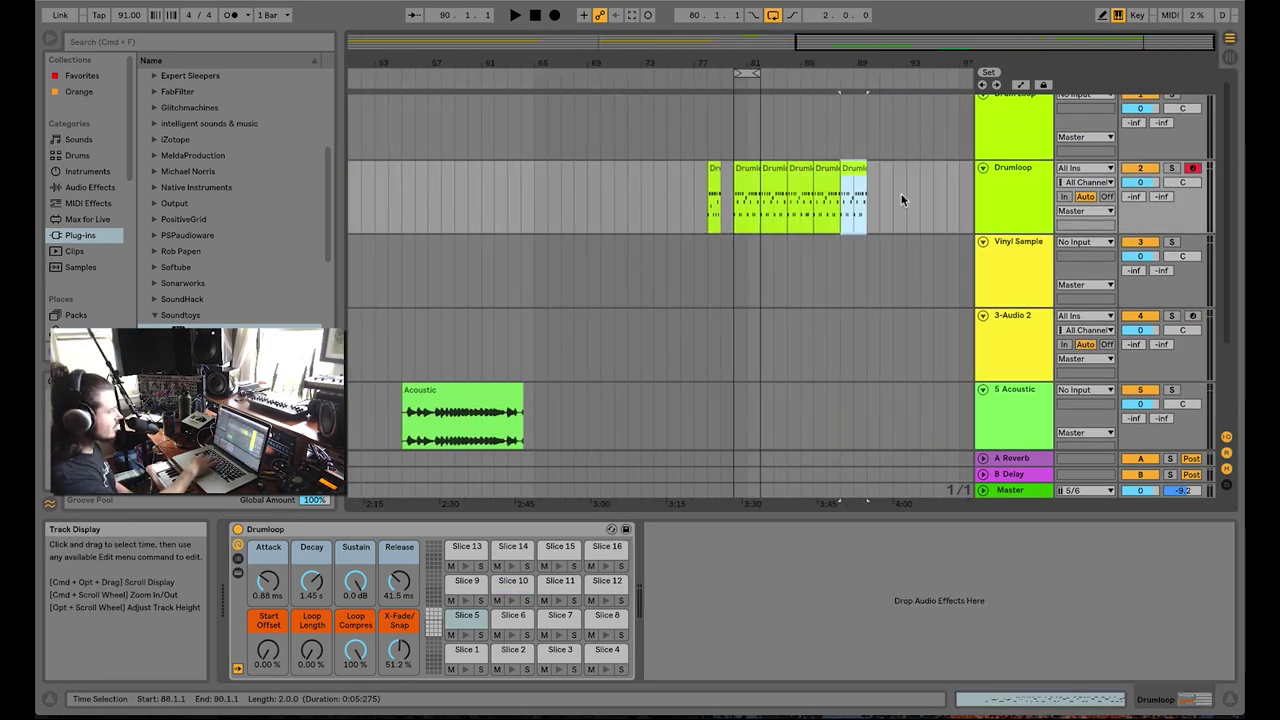
Remove the extra Drumloop duplicate at bar 88 and extend the loop to eight bars, covering bars 80 to 88
left_click_drag(737, 200, 870, 200)
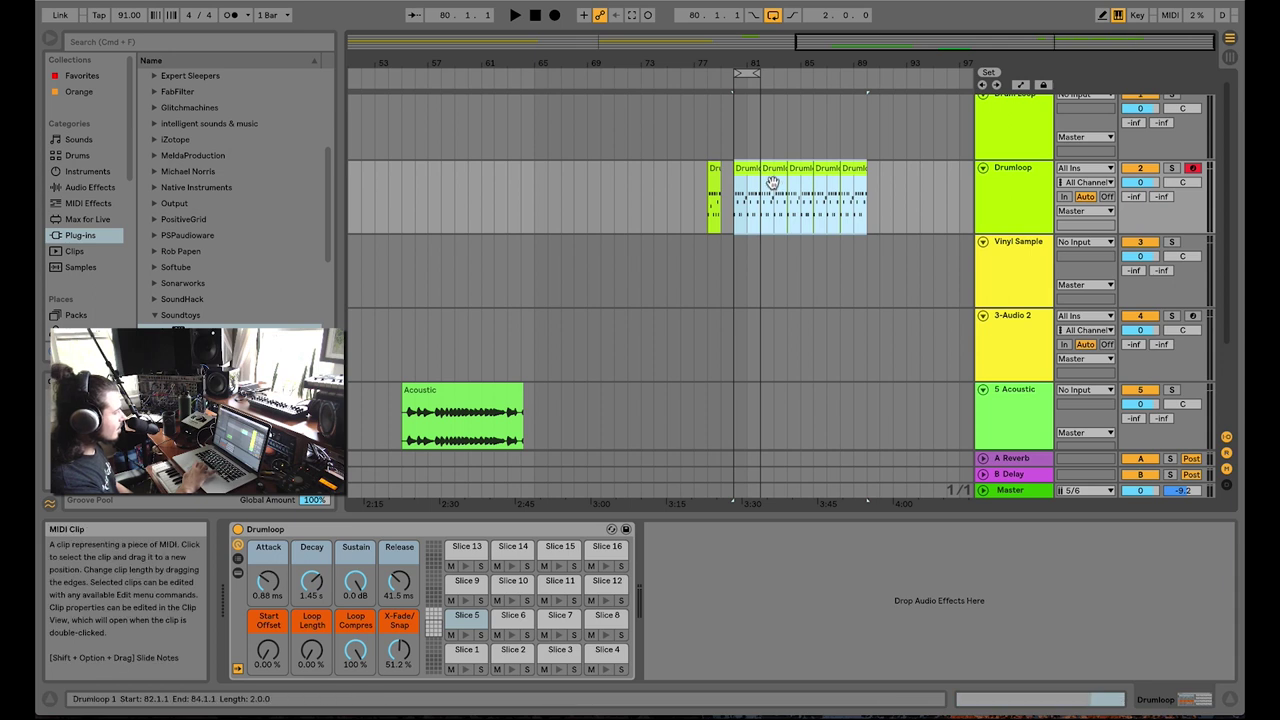
left_click(749, 171)
left_click(857, 165)
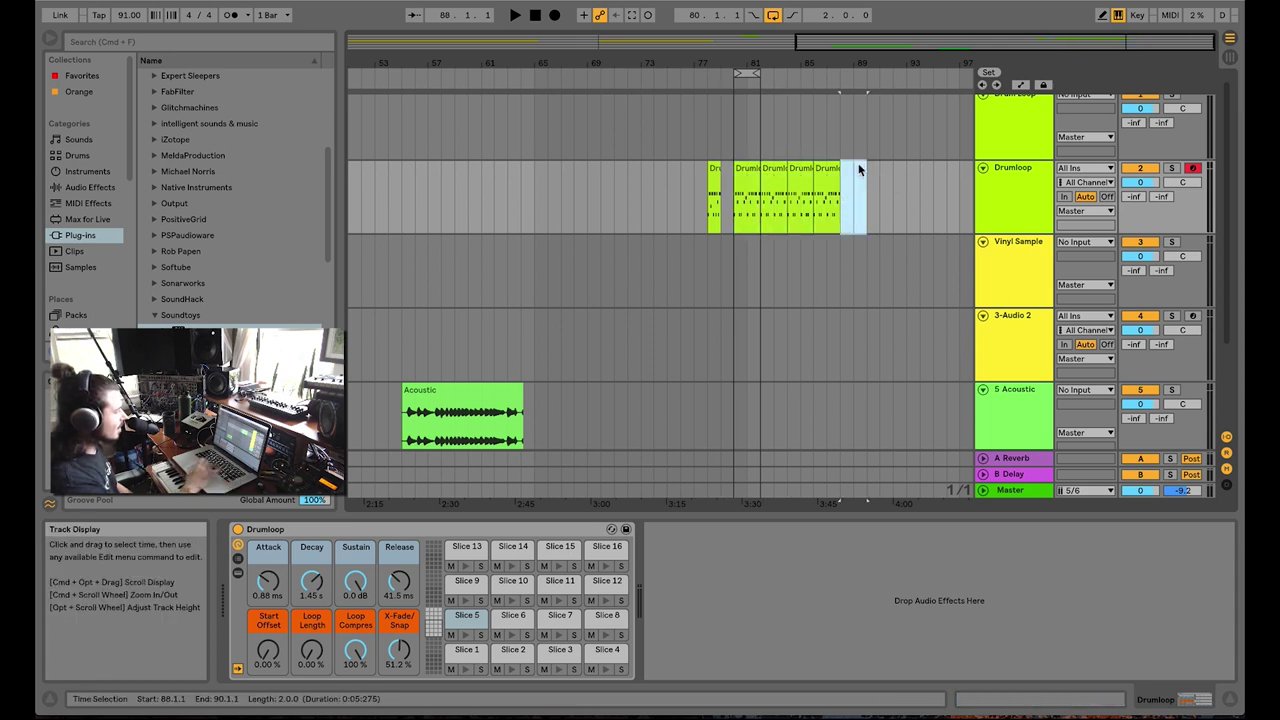
key("super+z")
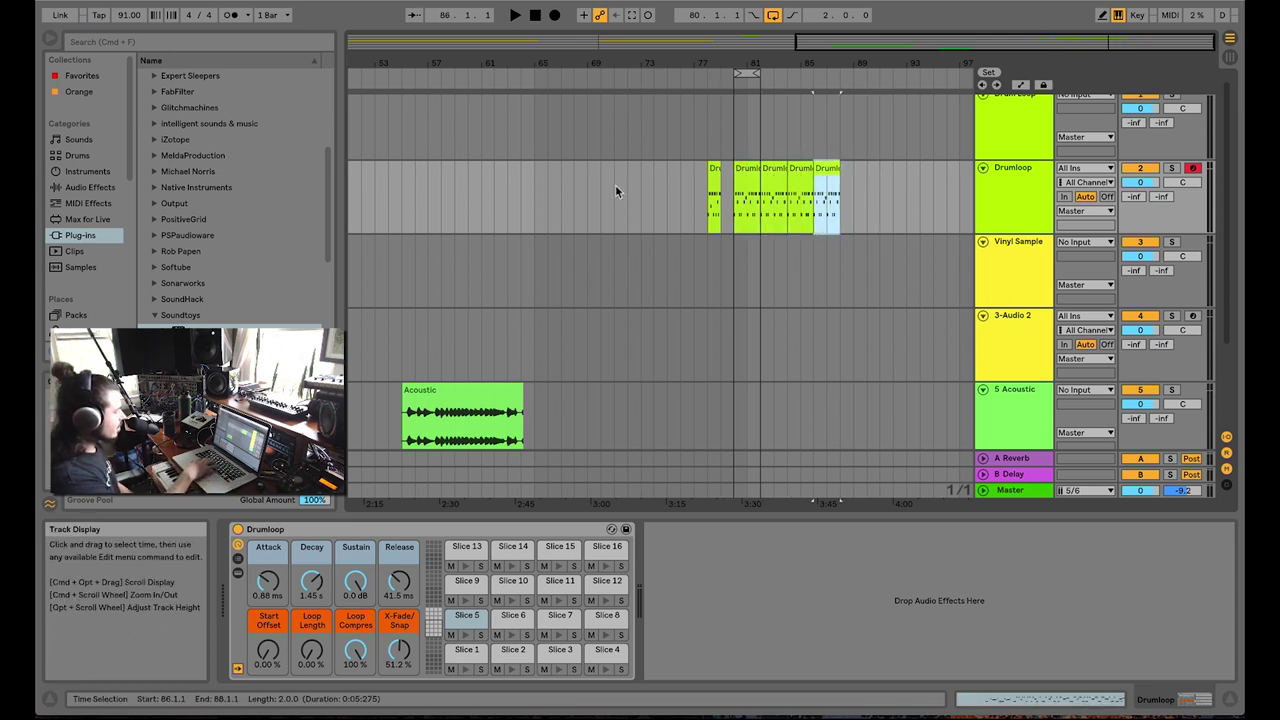
key("super+d")
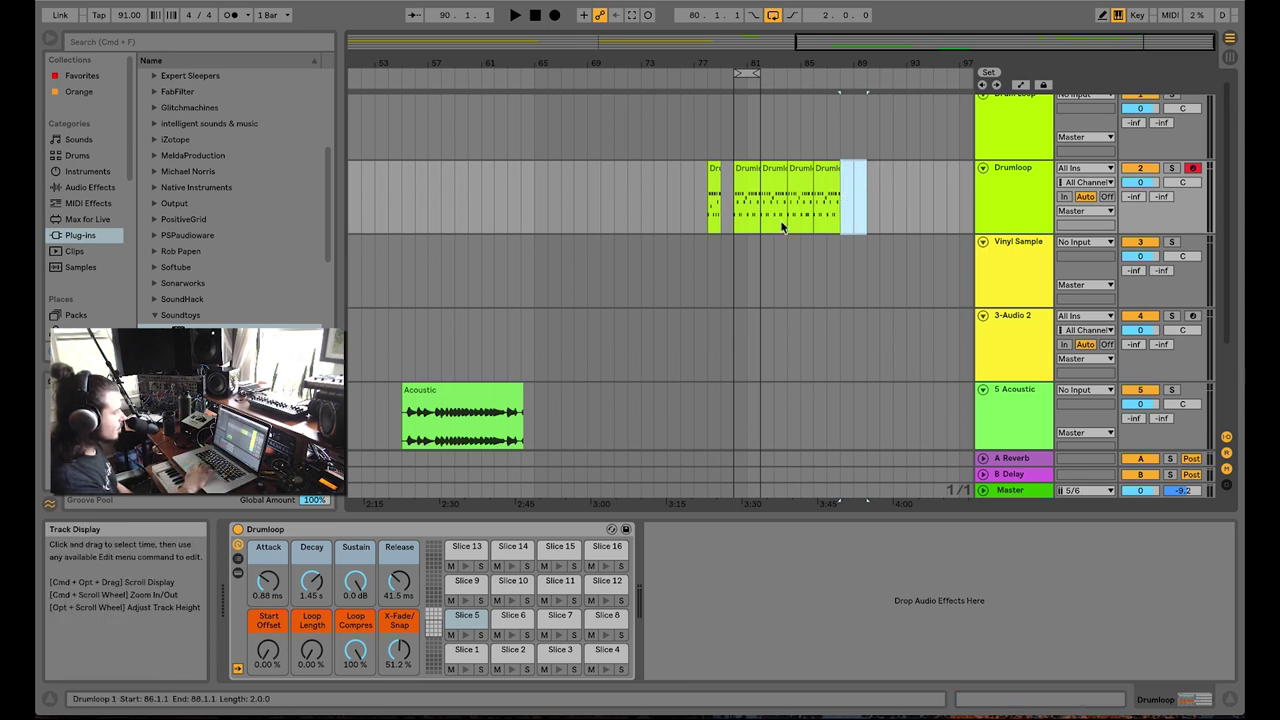
left_click_drag(759, 75, 840, 75)
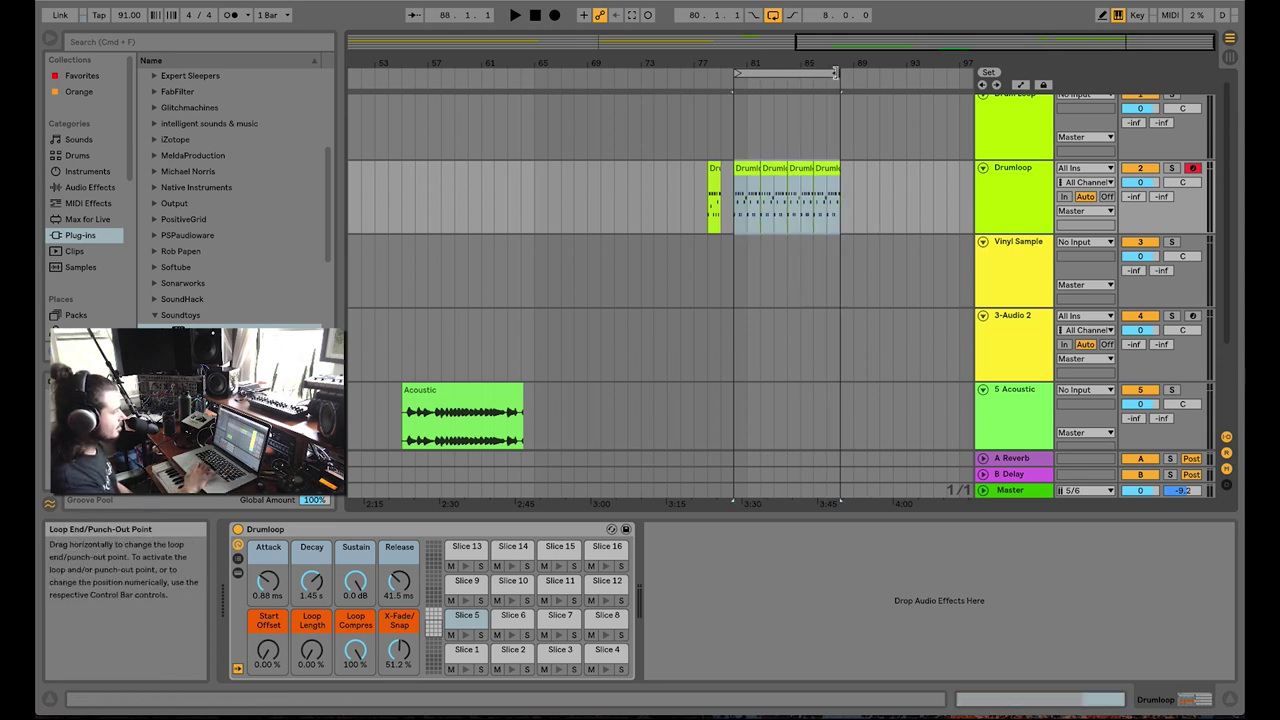
Arm the 3-Audio 2 track, rehearse over the looped drums, and record a new slice pattern starting at bar 79
left_click(1193, 316)
key("space")
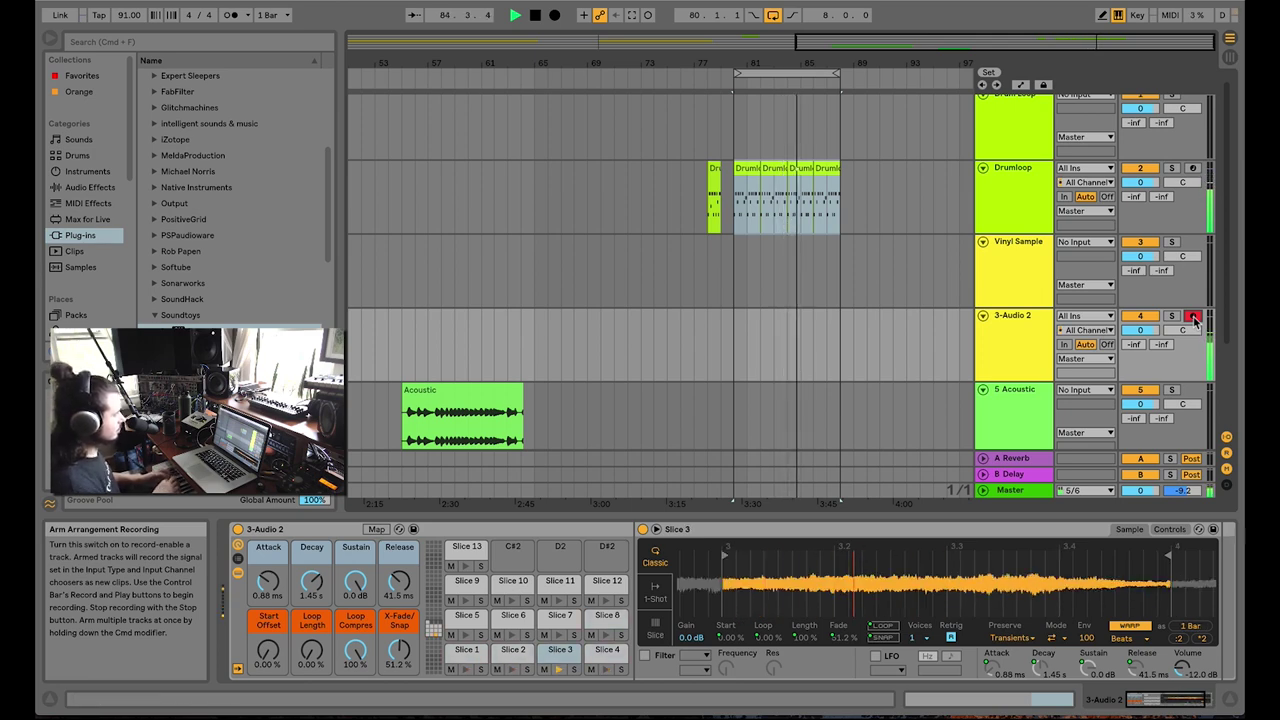
key("space")
left_click(720, 318)
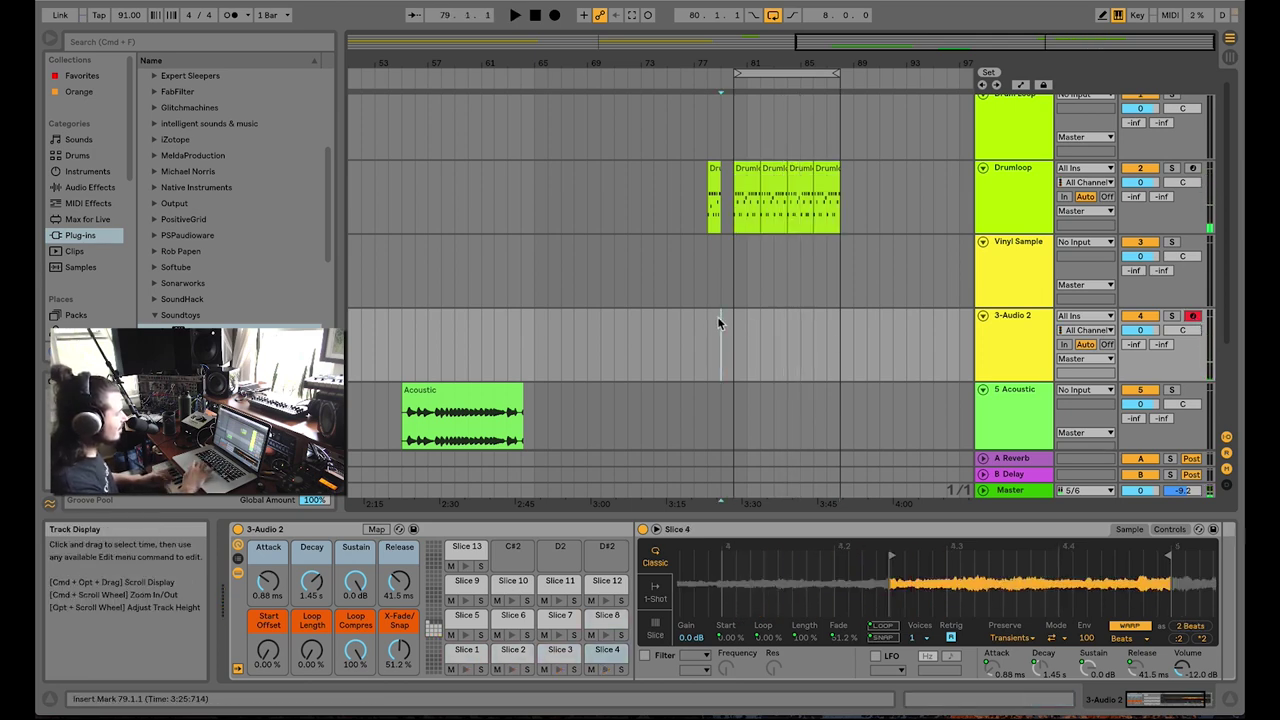
left_click(557, 17)
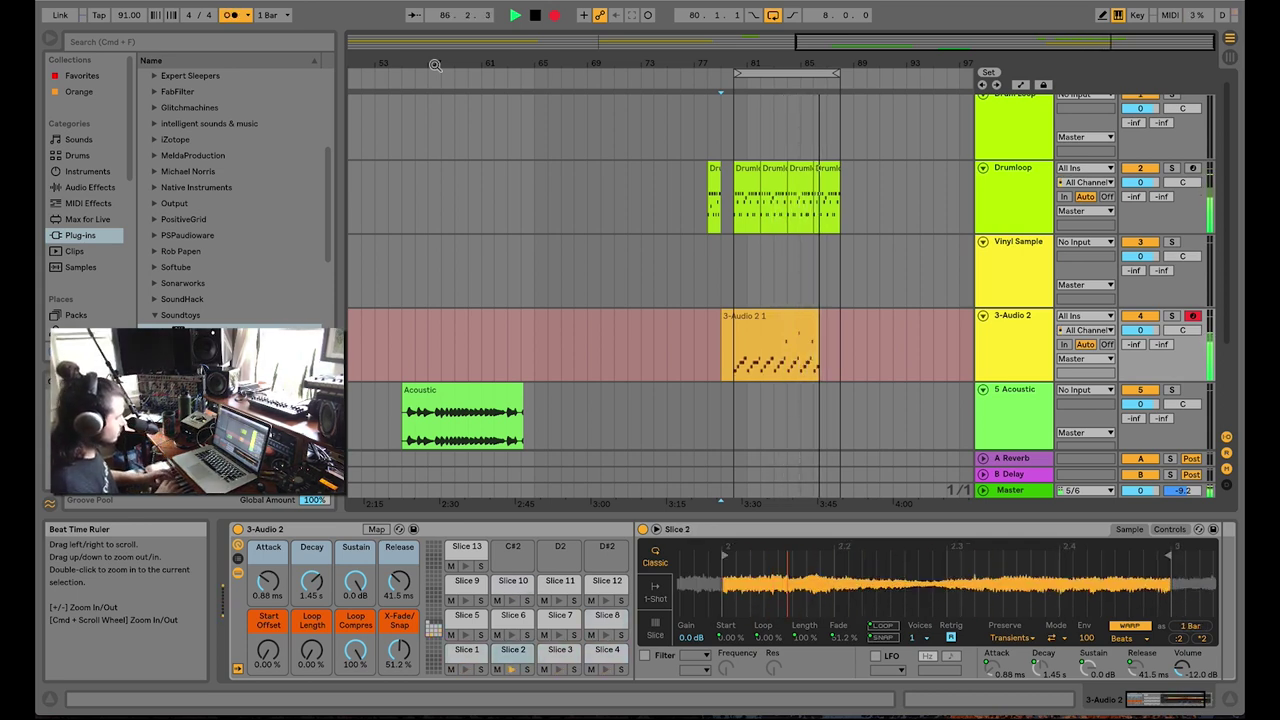
key("space")
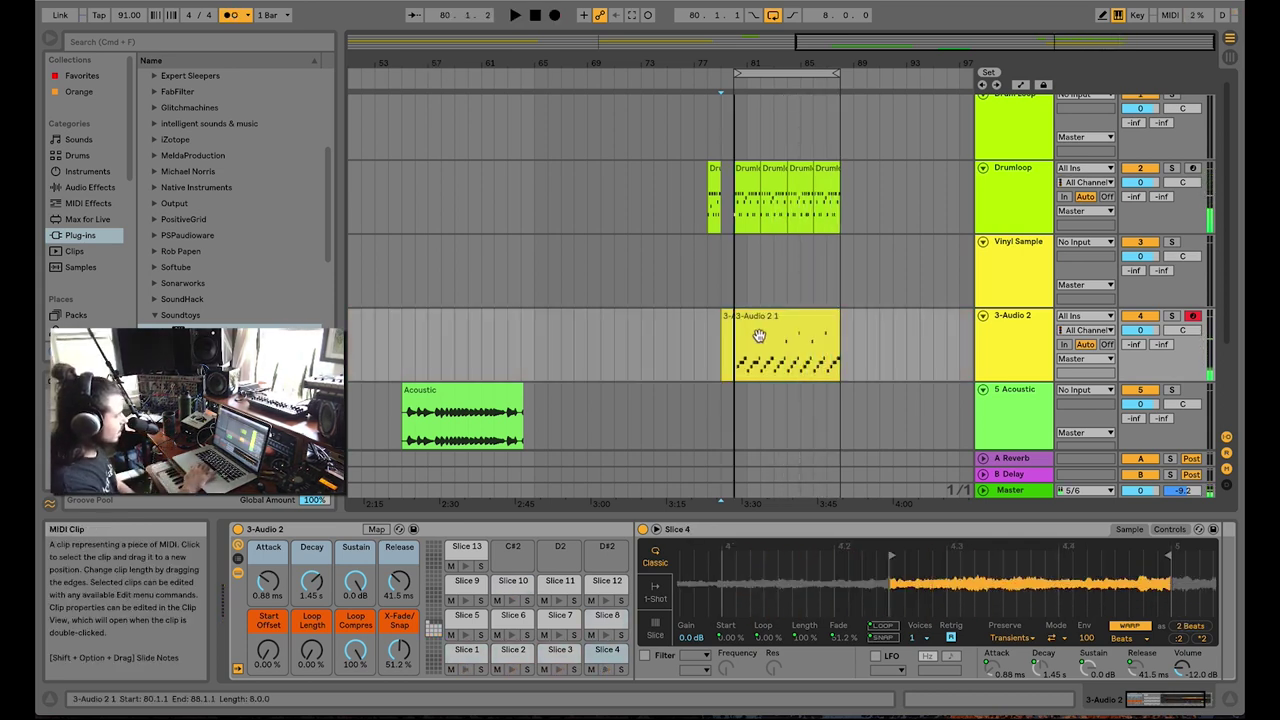
Open the recorded 3-Audio 2 clip spanning bars 80 to 88, select all its notes, and play it back
left_click(789, 338)
double_click(785, 316)
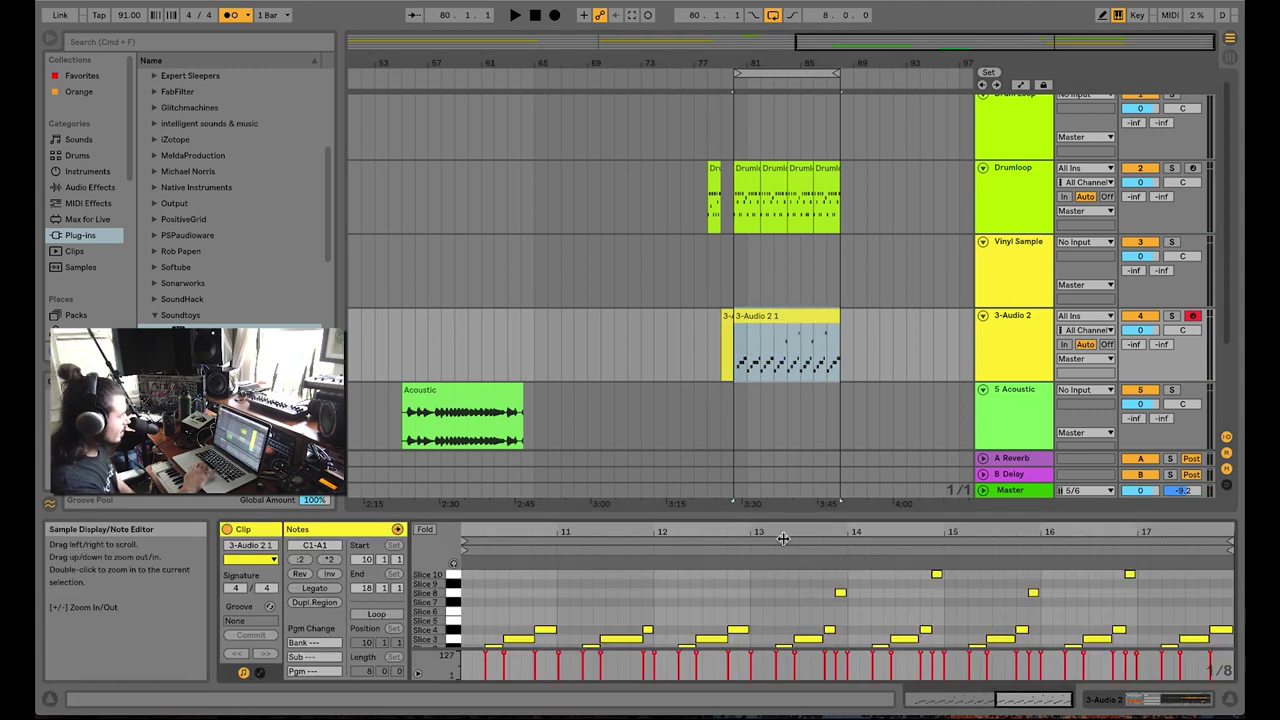
left_click(783, 540)
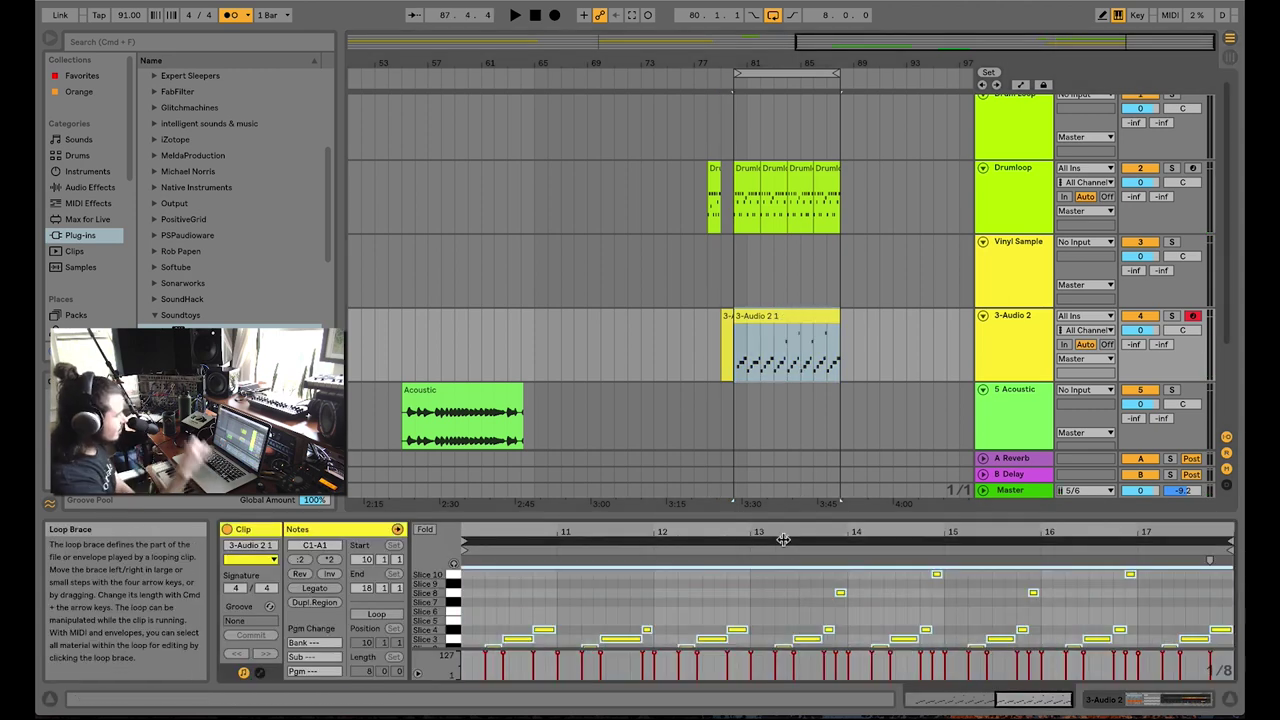
key("space")
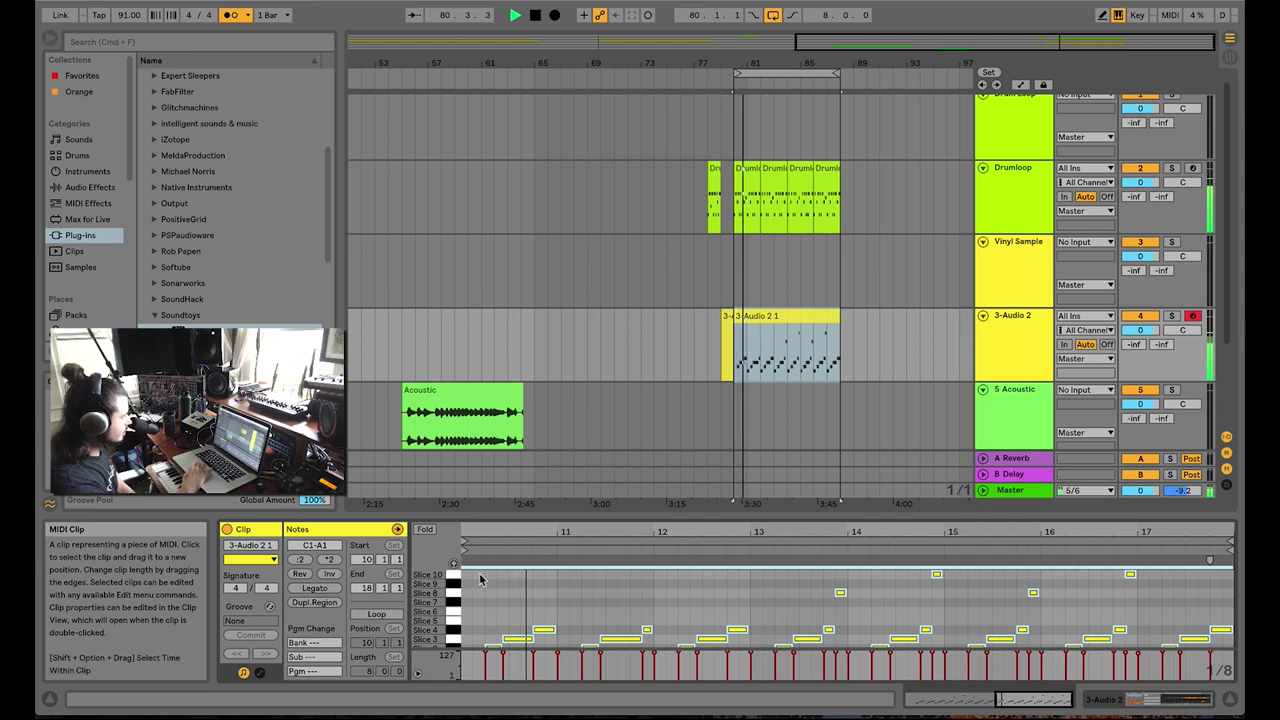
Lengthen the clip's first Slice 1 note at 10.1.1 so it ends at 10.1.4, checking it during playback
scroll(478, 600, "down", 2)
left_click(472, 622)
left_click(468, 644)
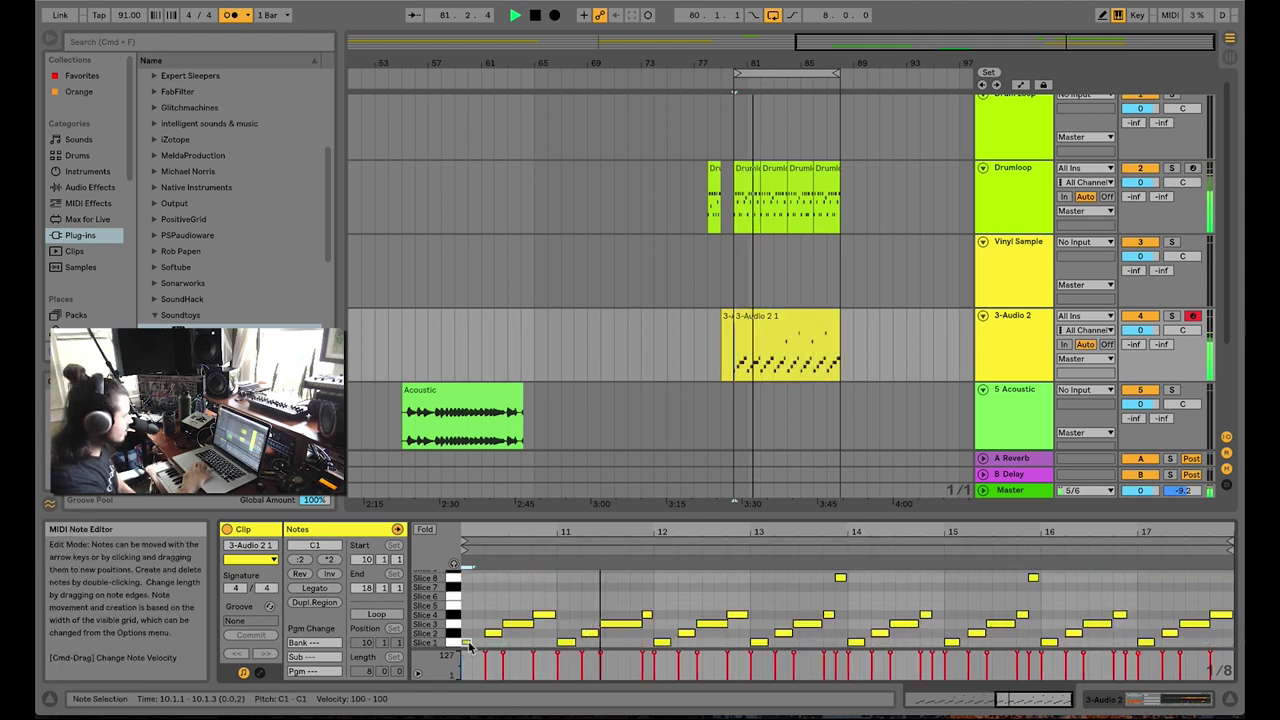
left_click_drag(470, 643, 485, 643)
key("space")
key("space")
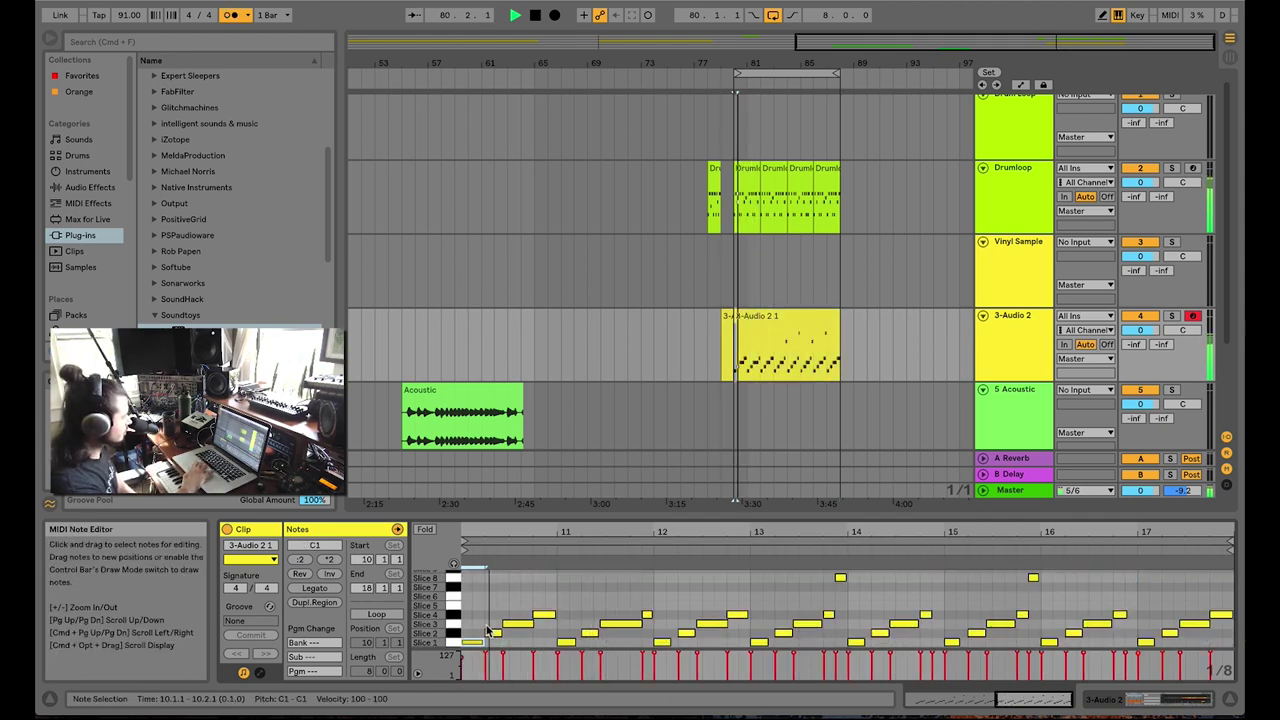
left_click_drag(486, 535, 602, 574)
left_click_drag(599, 643, 587, 643)
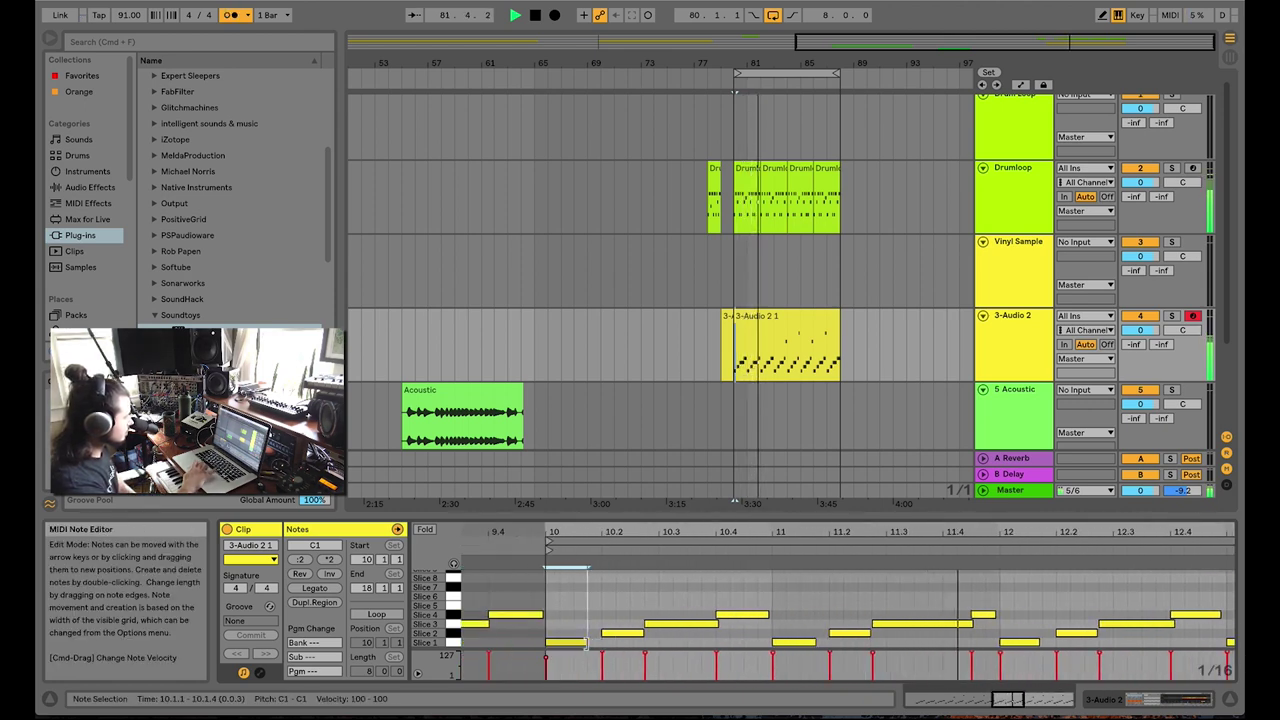
key("space")
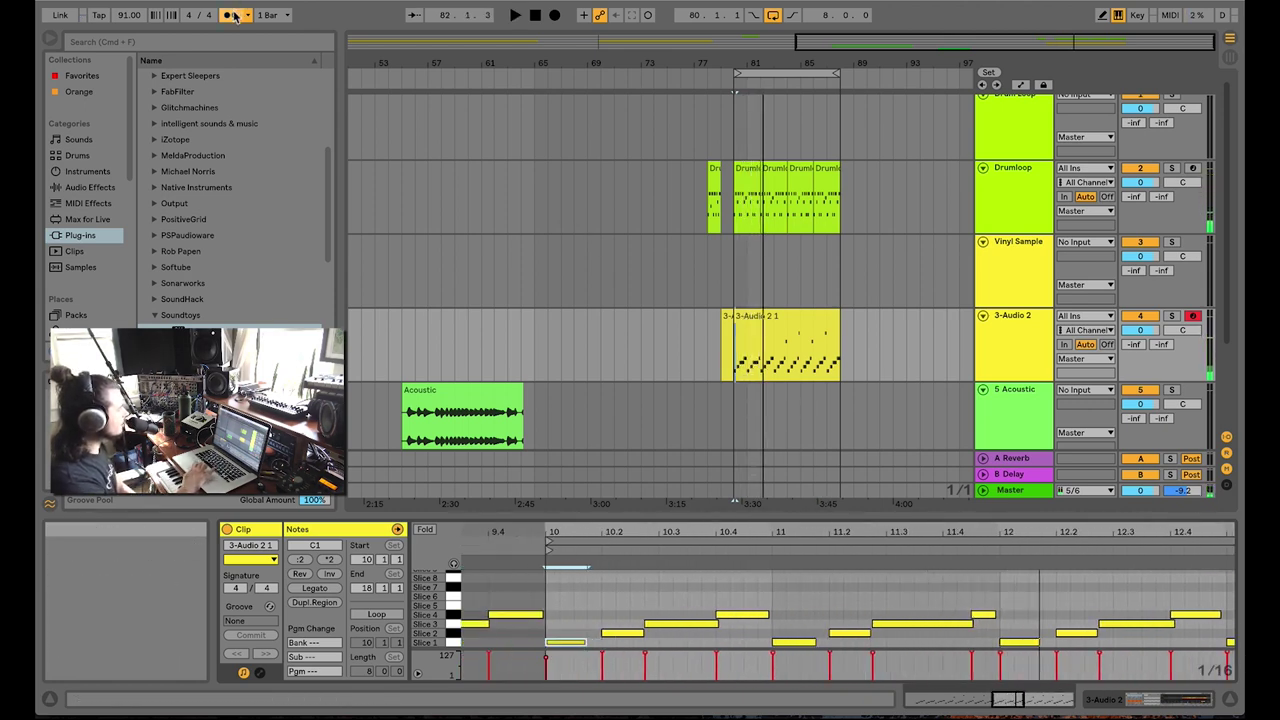
Enable warping on the Acoustic audio clip at bar 55, keeping its current timing
scroll(419, 114, "left", 10)
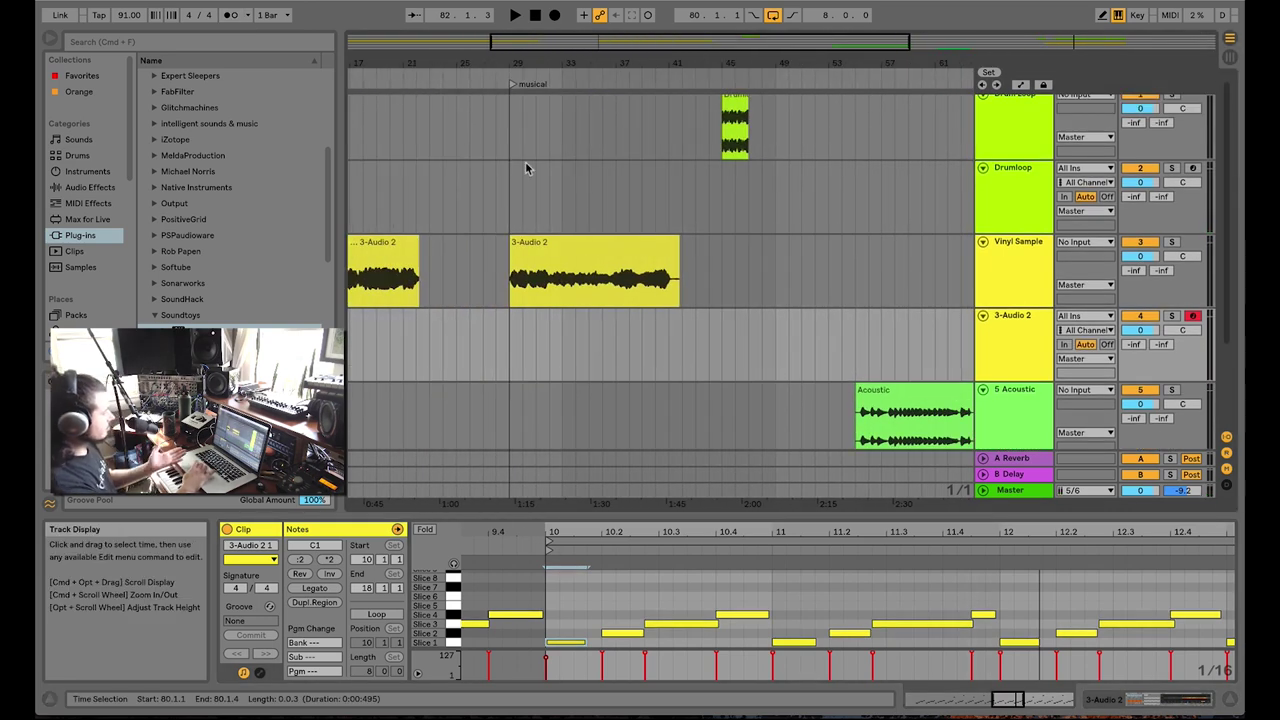
scroll(815, 296, "right", 8)
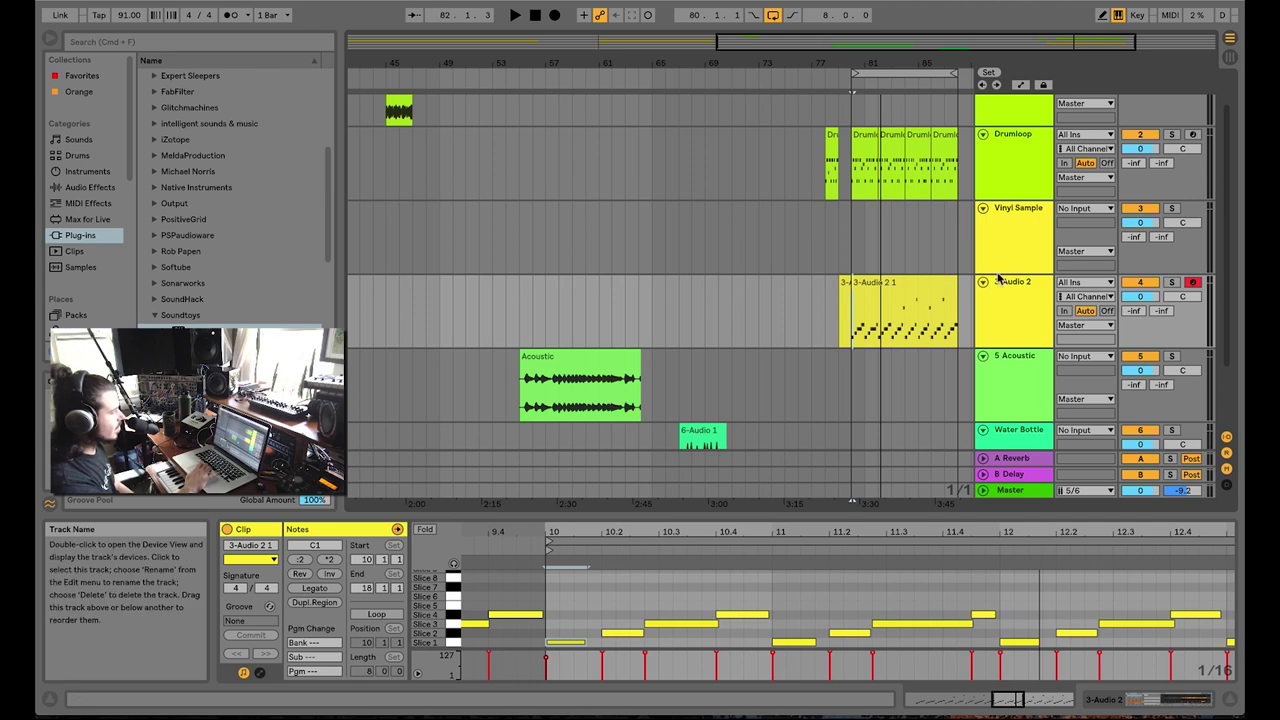
scroll(907, 197, "right", 3)
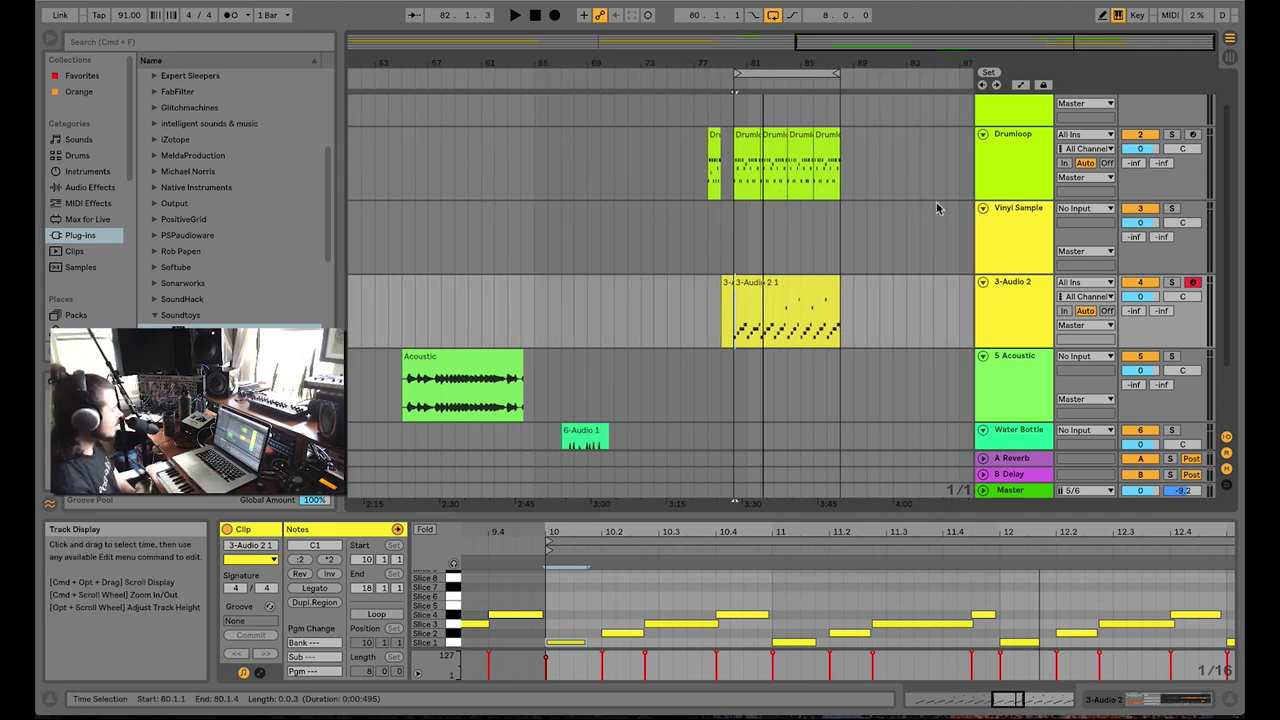
scroll(626, 258, "left", 5)
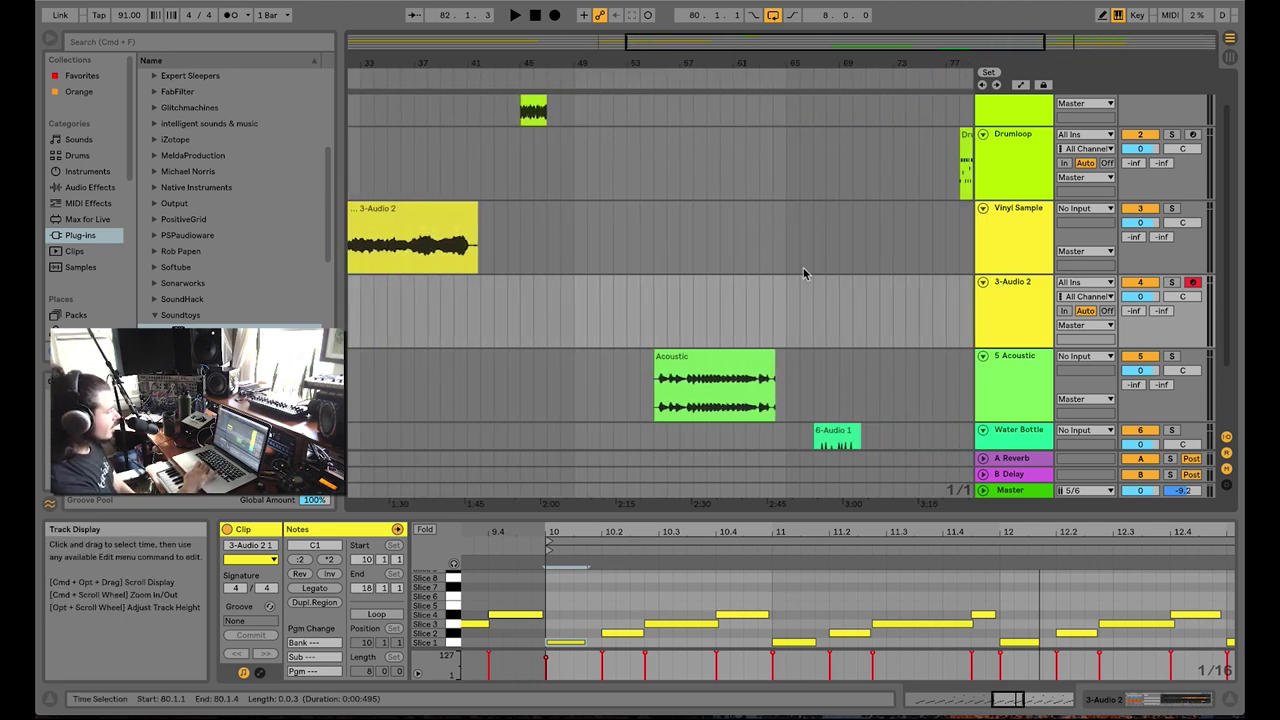
left_click(717, 357)
scroll(717, 357, "down", 2)
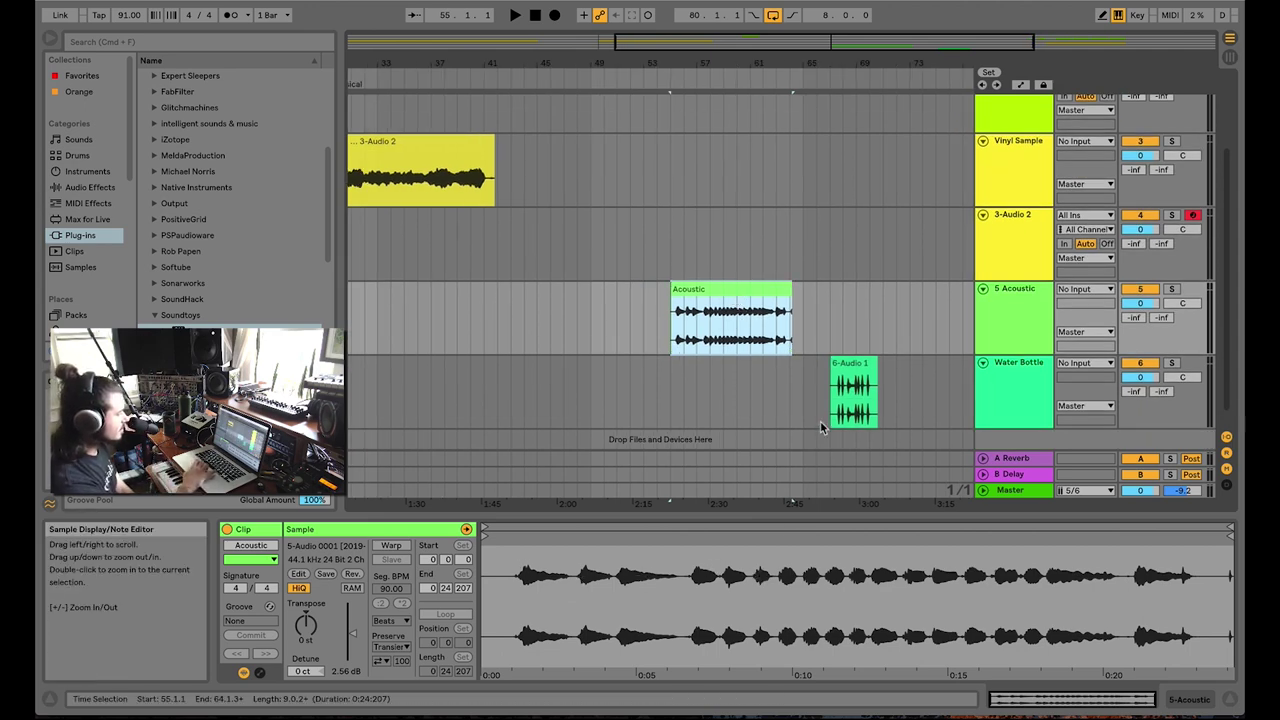
right_click(724, 294)
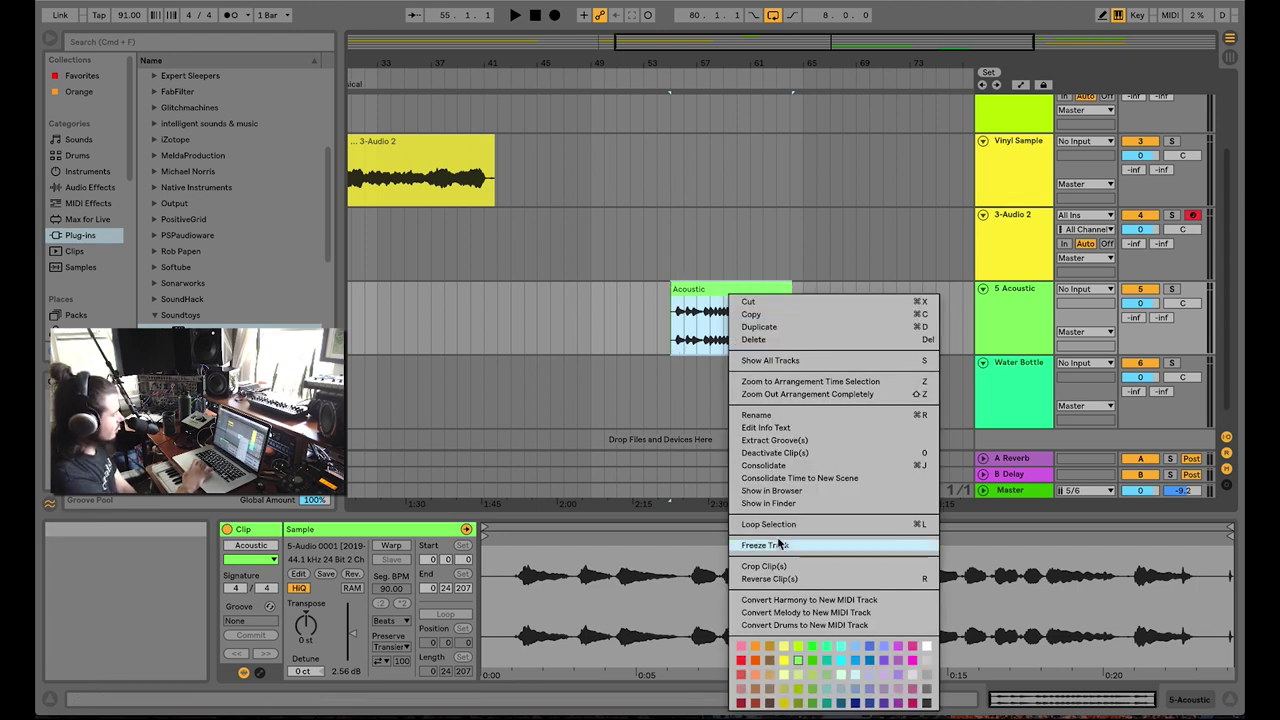
left_click(713, 407)
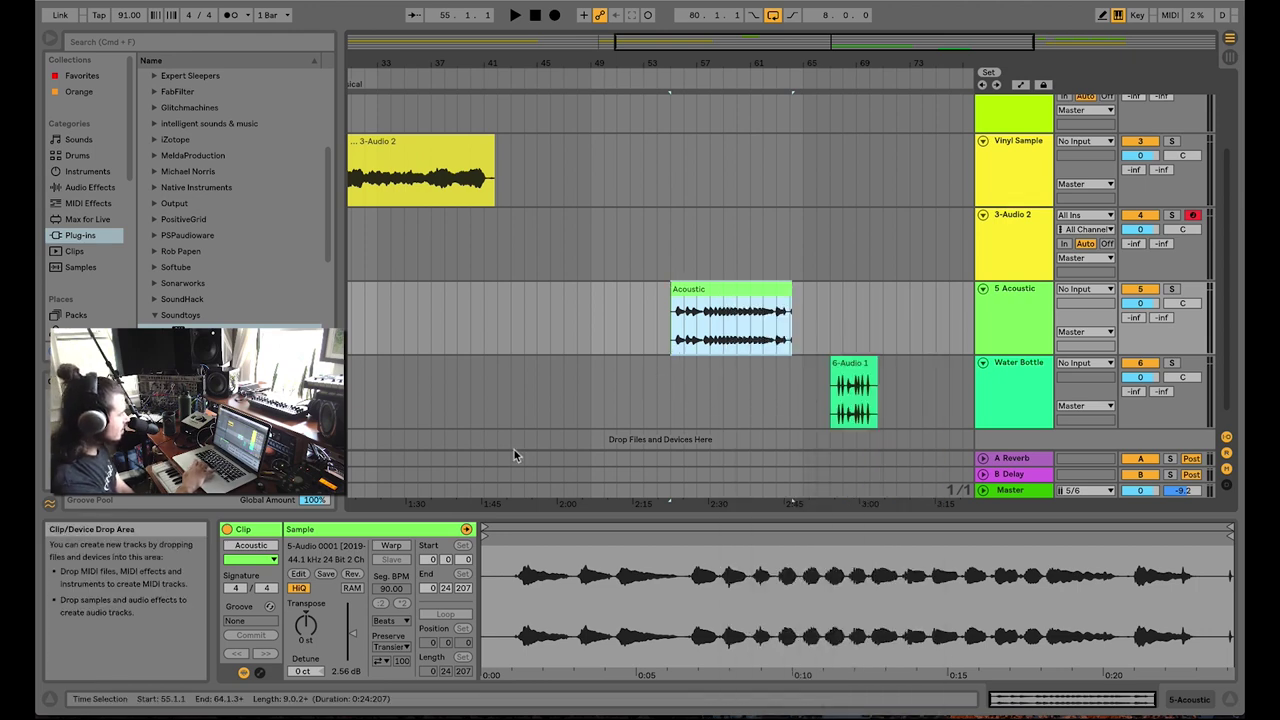
left_click(391, 545)
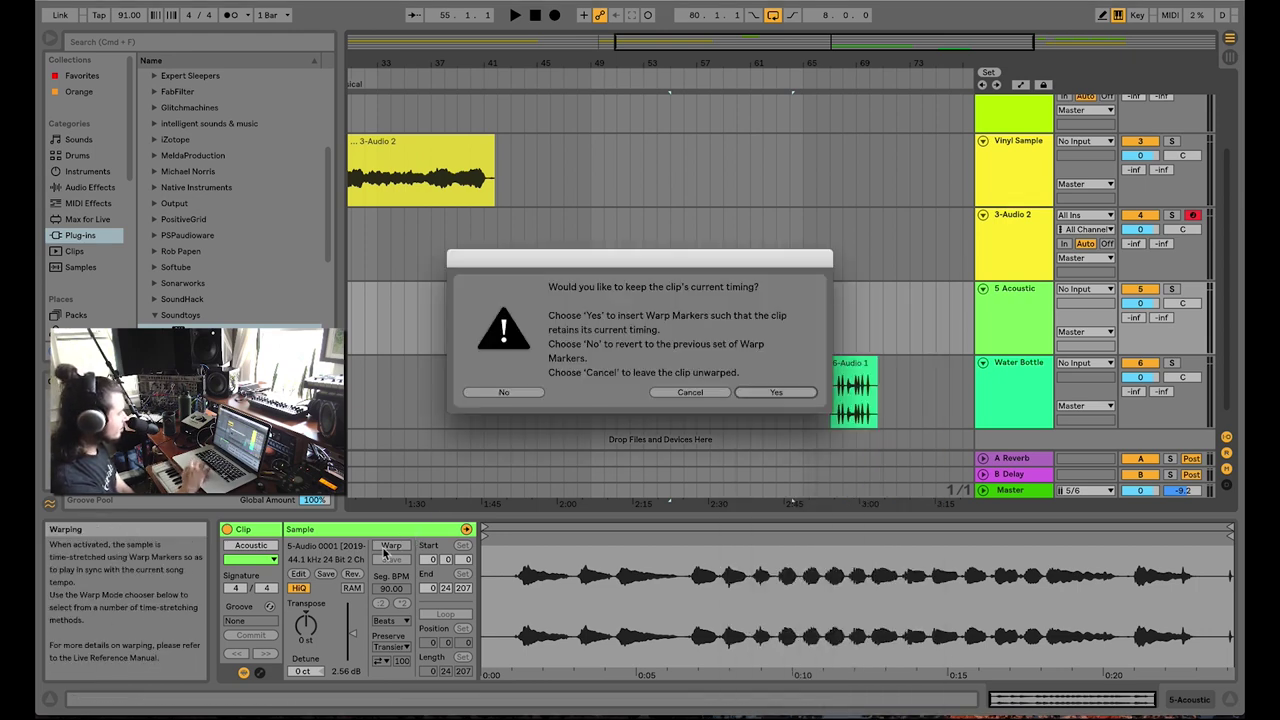
left_click(776, 393)
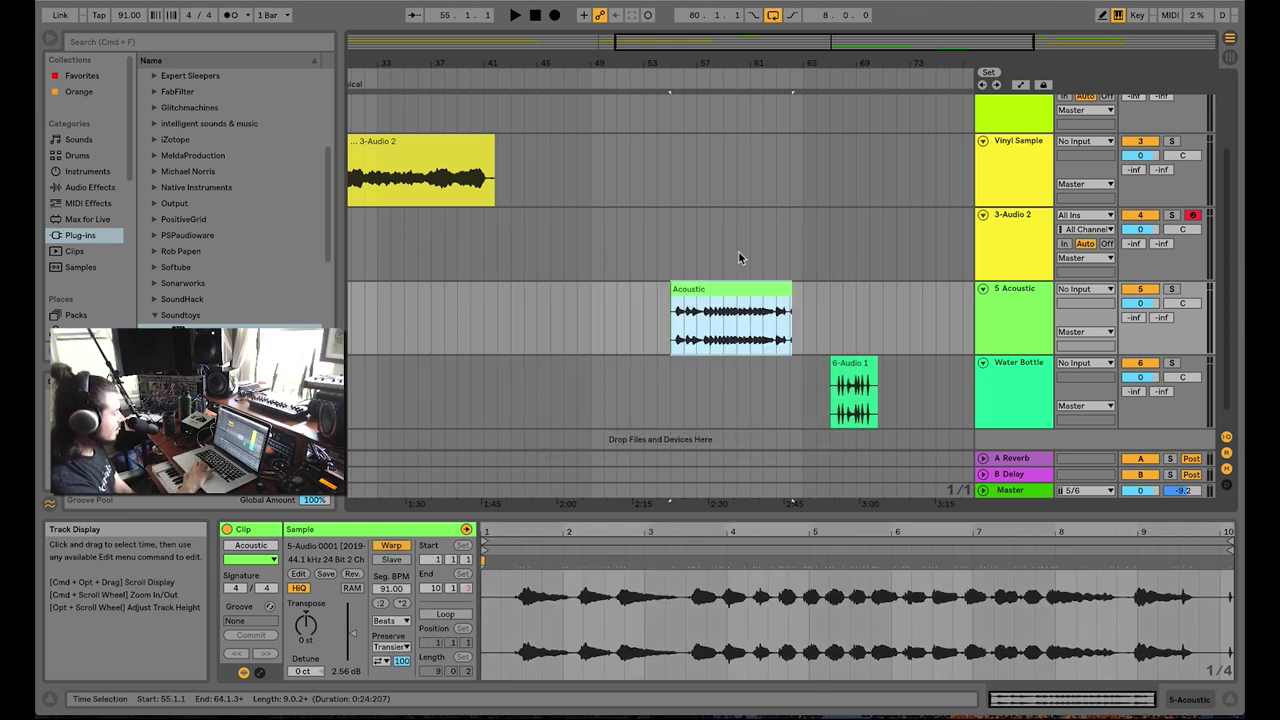
Slice the Acoustic clip to a new MIDI track with one slice per bar, the Built-in preset and warped timing preserved
right_click(714, 282)
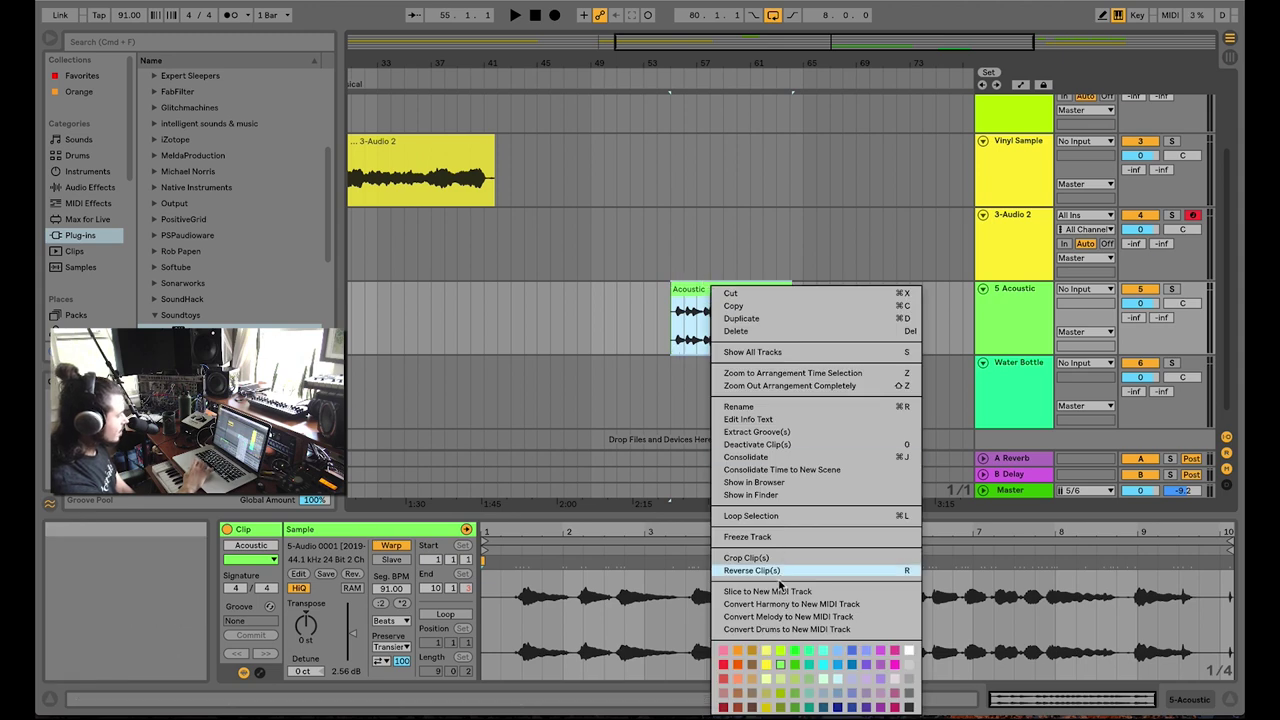
left_click(775, 595)
left_click(686, 293)
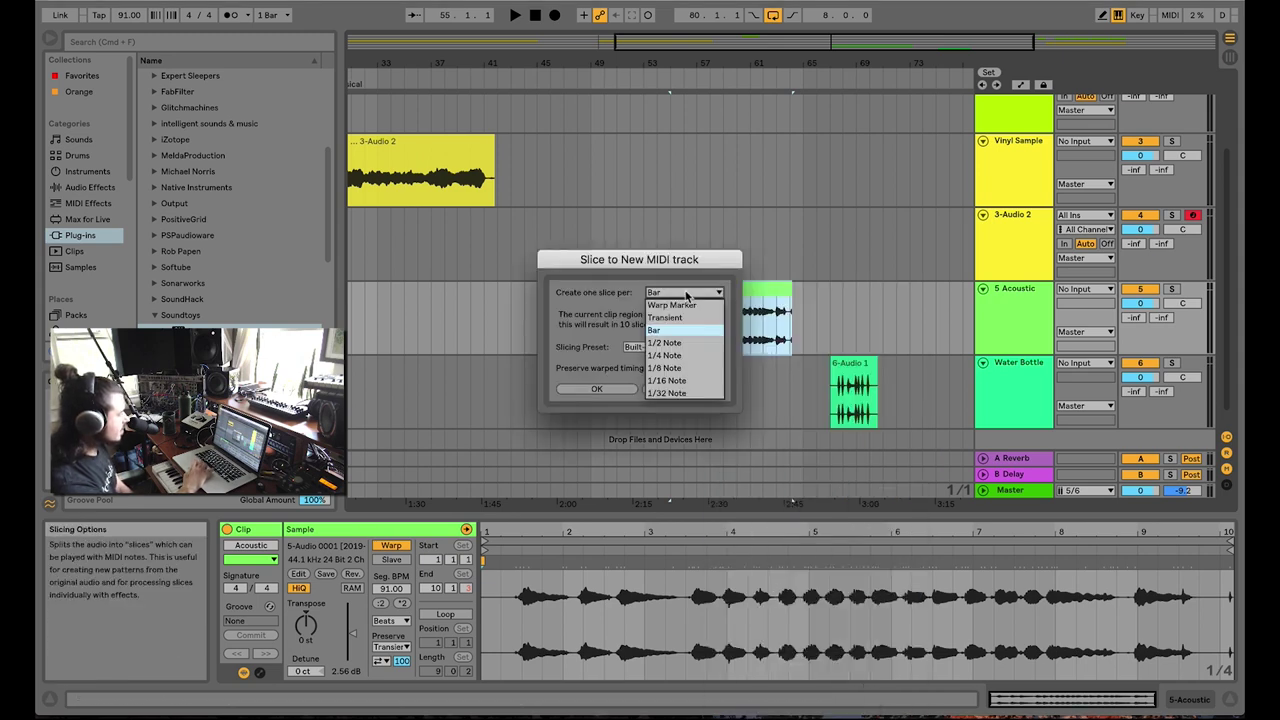
left_click(686, 318)
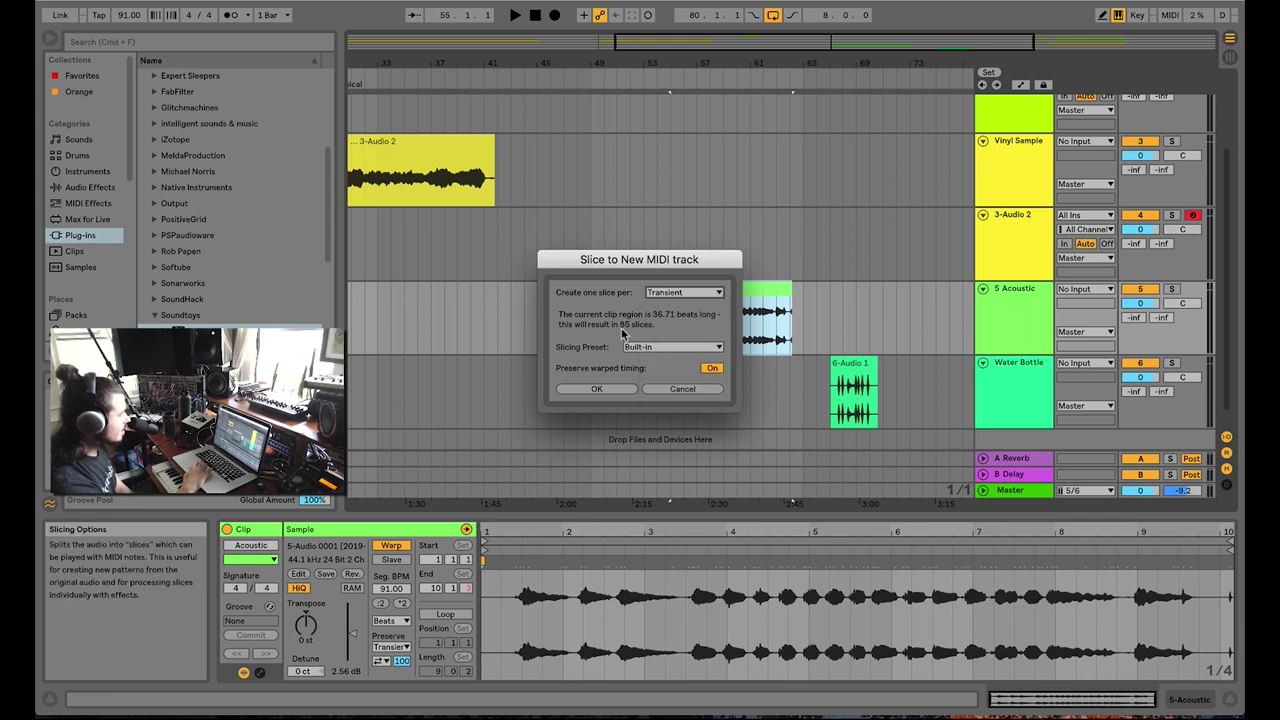
left_click(690, 300)
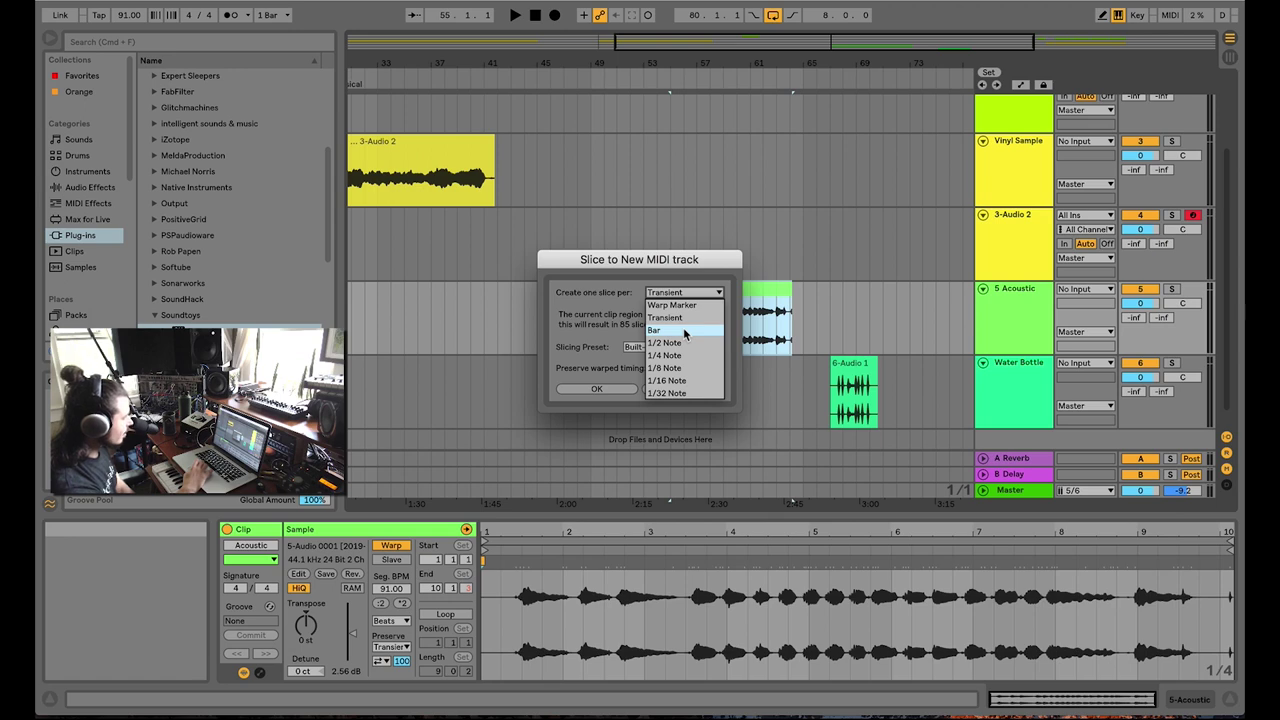
left_click(686, 318)
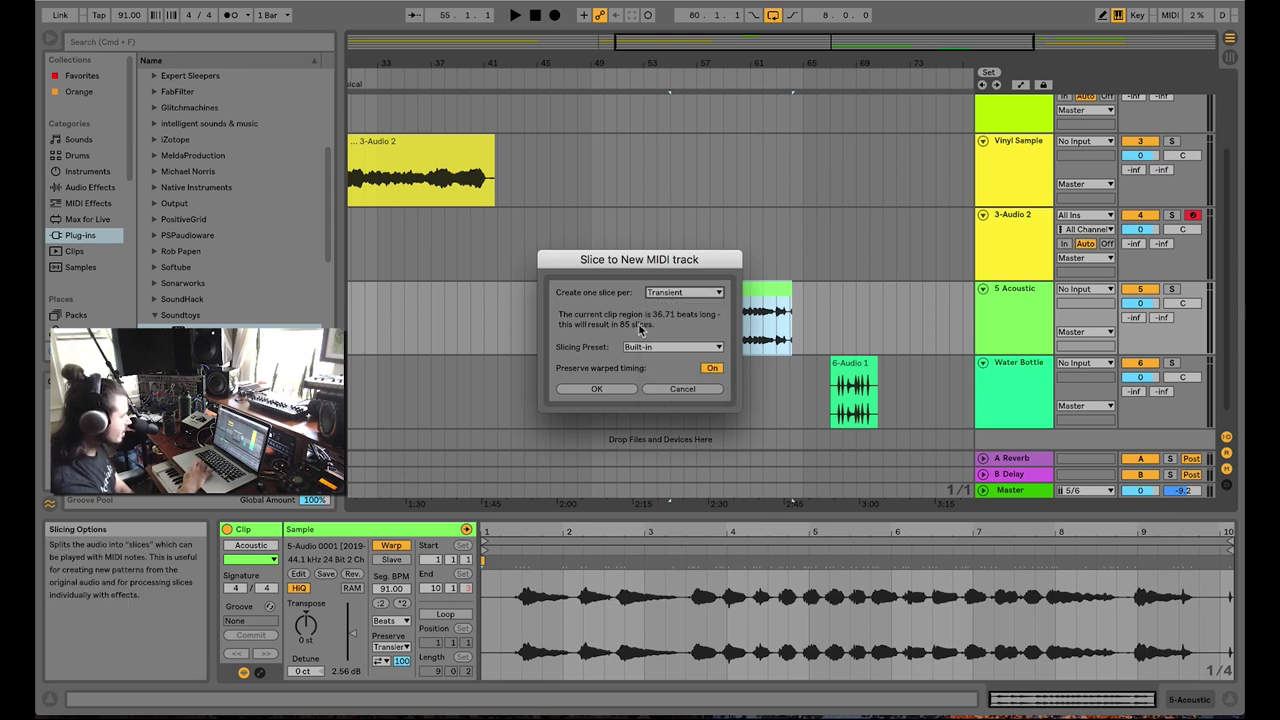
left_click(688, 291)
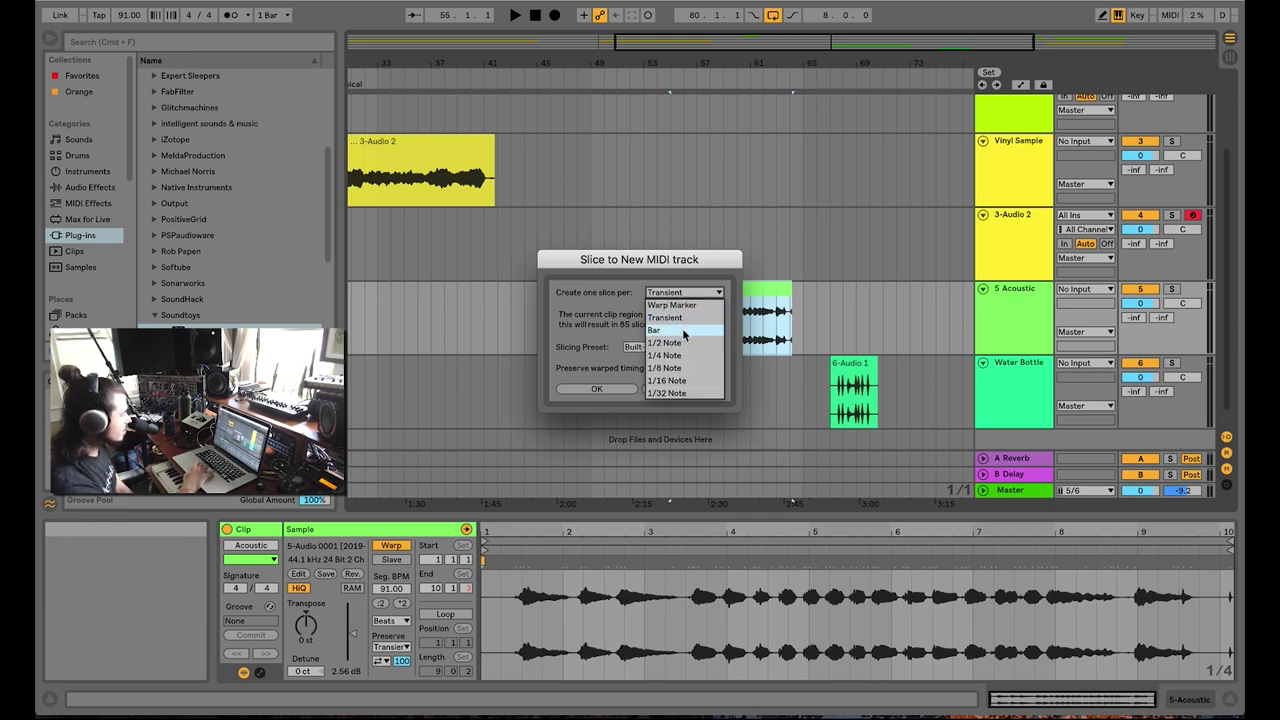
left_click(685, 331)
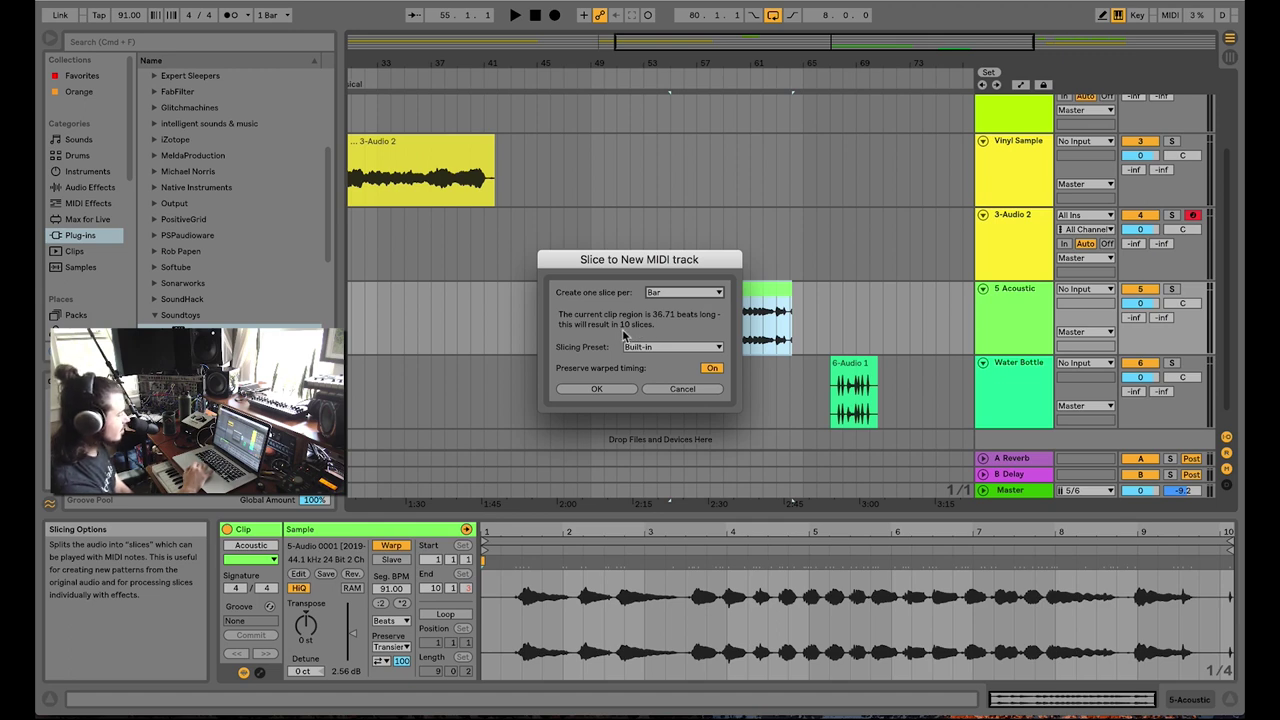
left_click(598, 391)
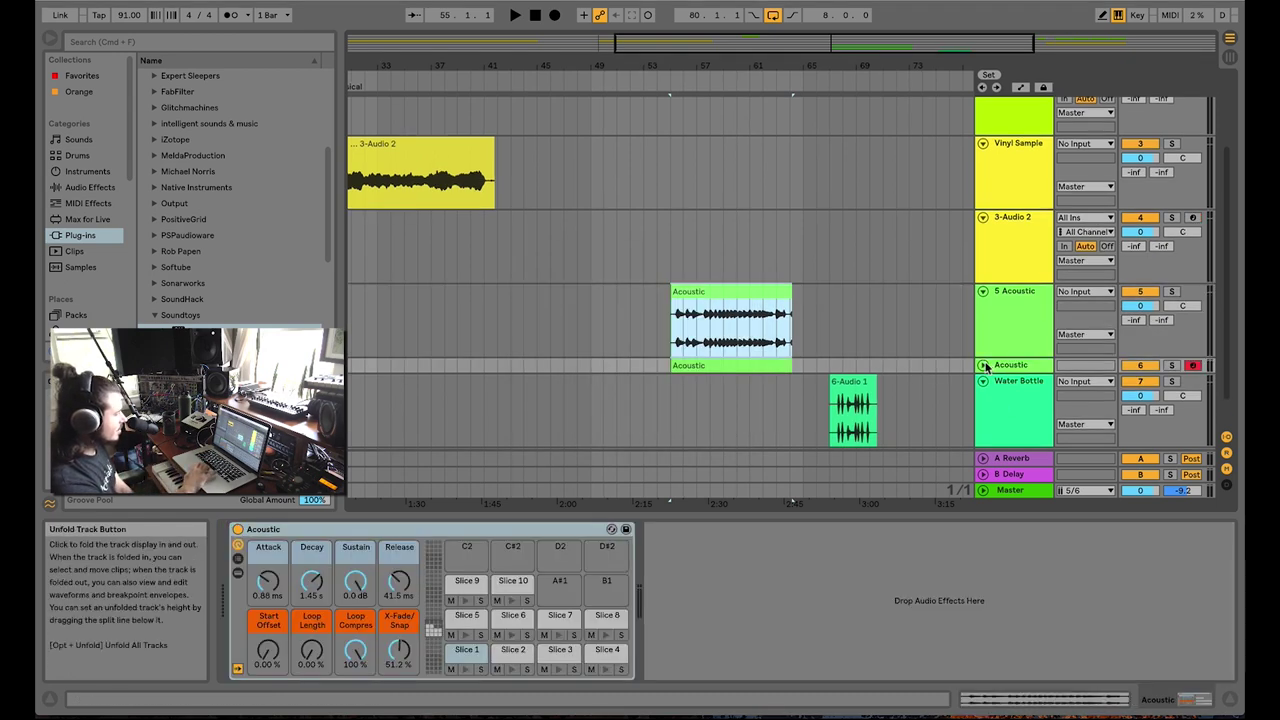
Unfold the new Acoustic MIDI track and move Slice 1's sample start to just before 1.3
left_click(985, 366)
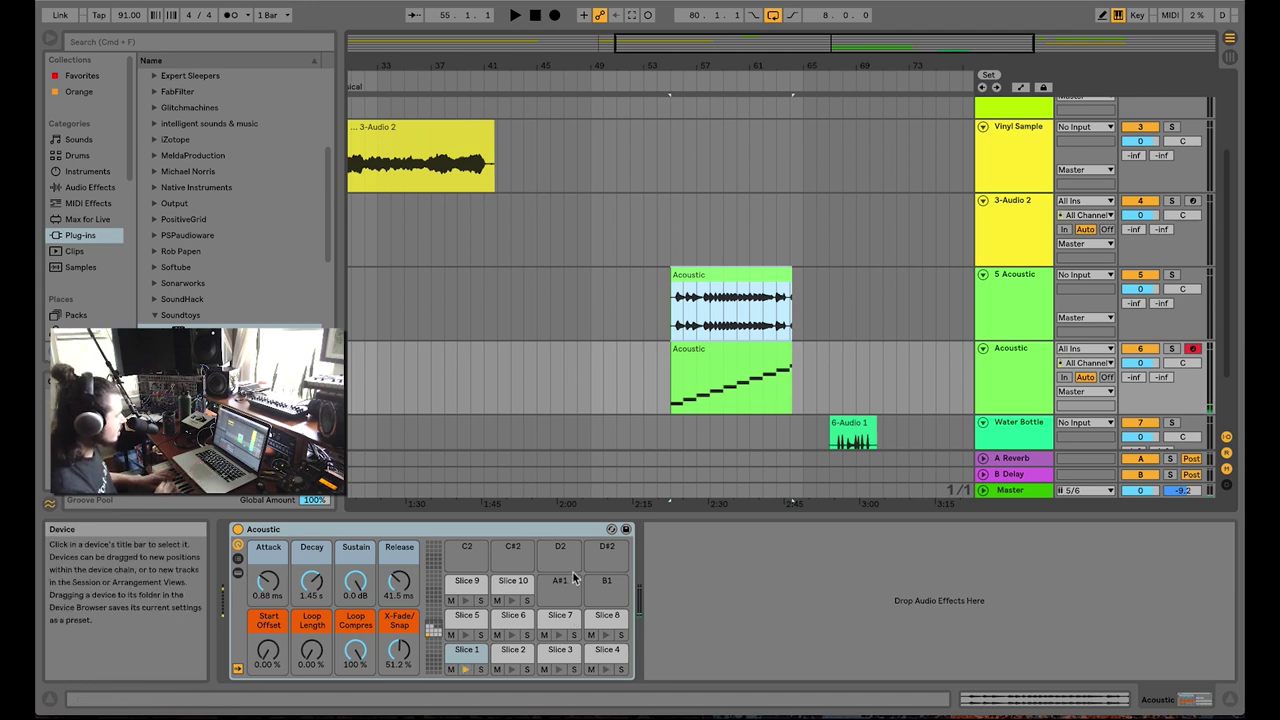
left_click(466, 651)
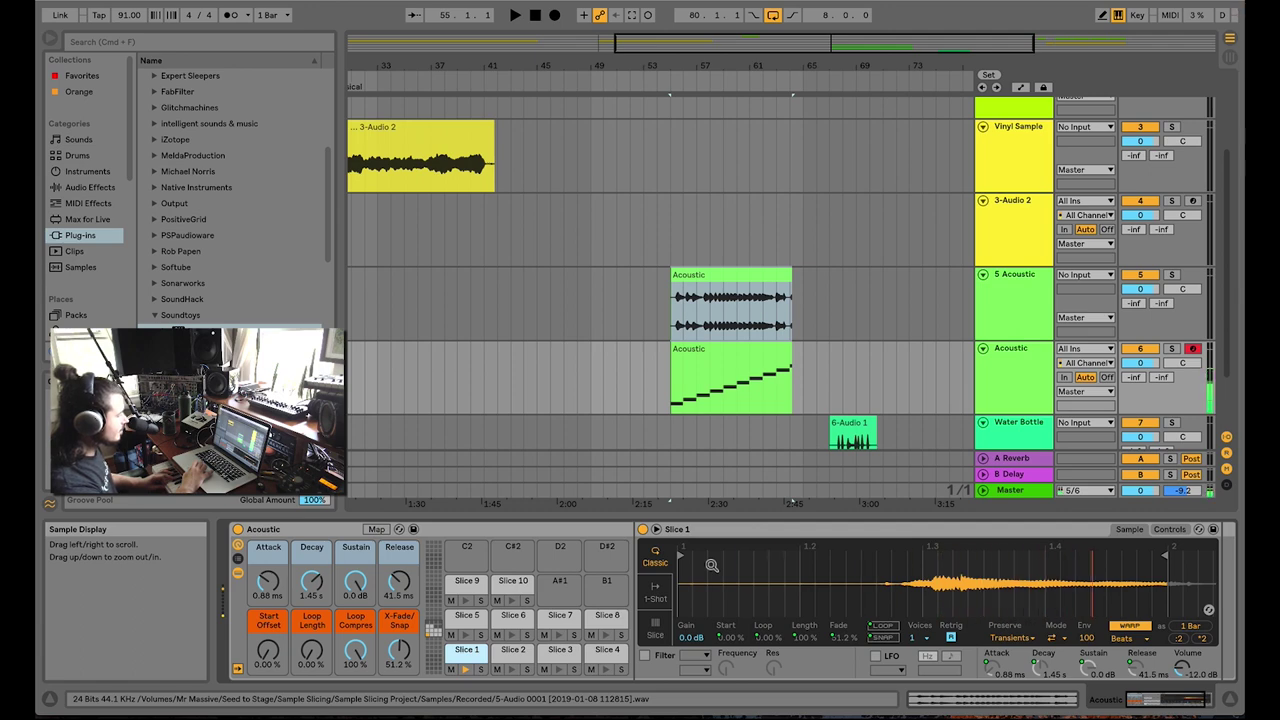
left_click_drag(680, 556, 907, 555)
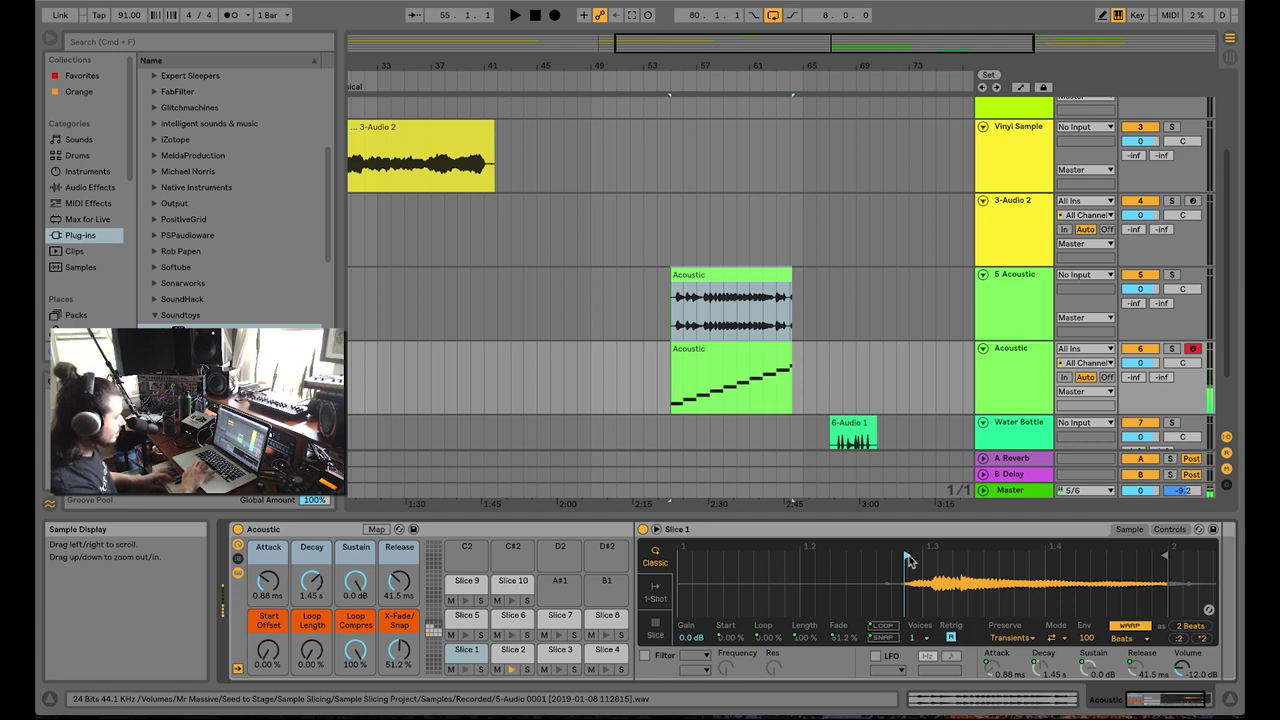
Audition Slice 2 and trim it to start just before 2.2 and end about midway between 2.3 and 2.4
key("w")
left_click_drag(678, 556, 813, 557)
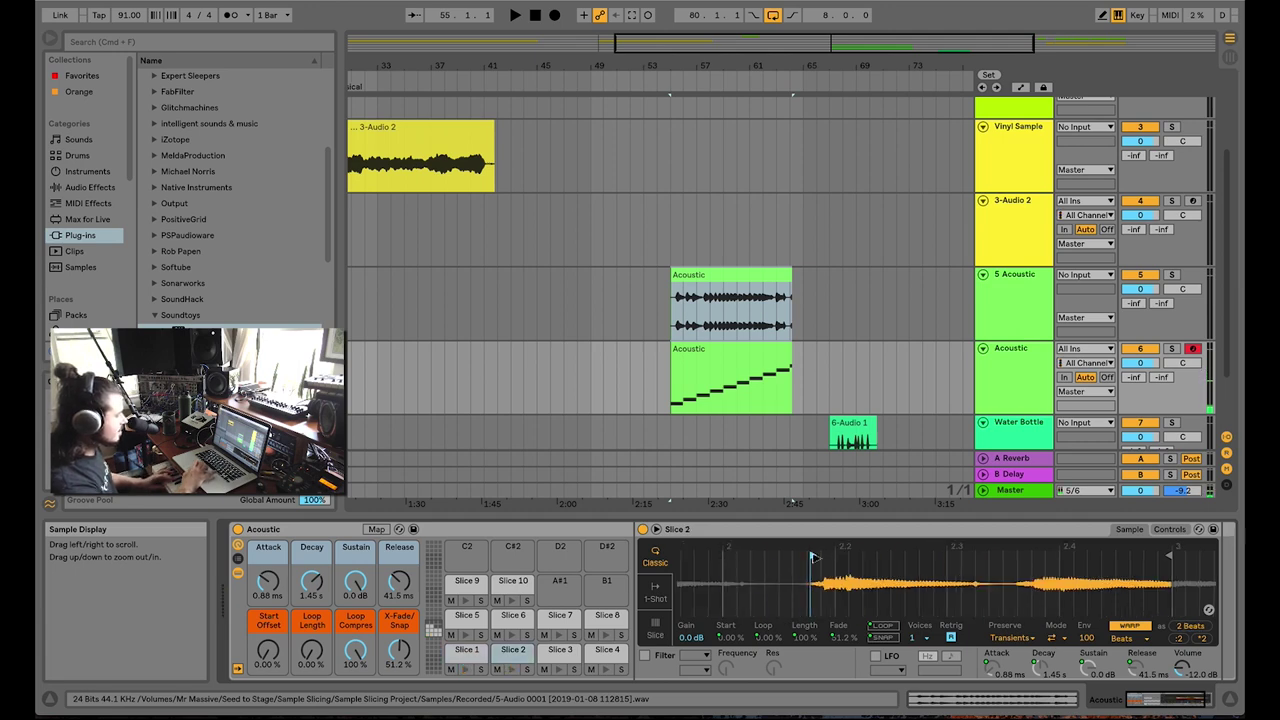
key("w")
left_click_drag(1166, 555, 1013, 556)
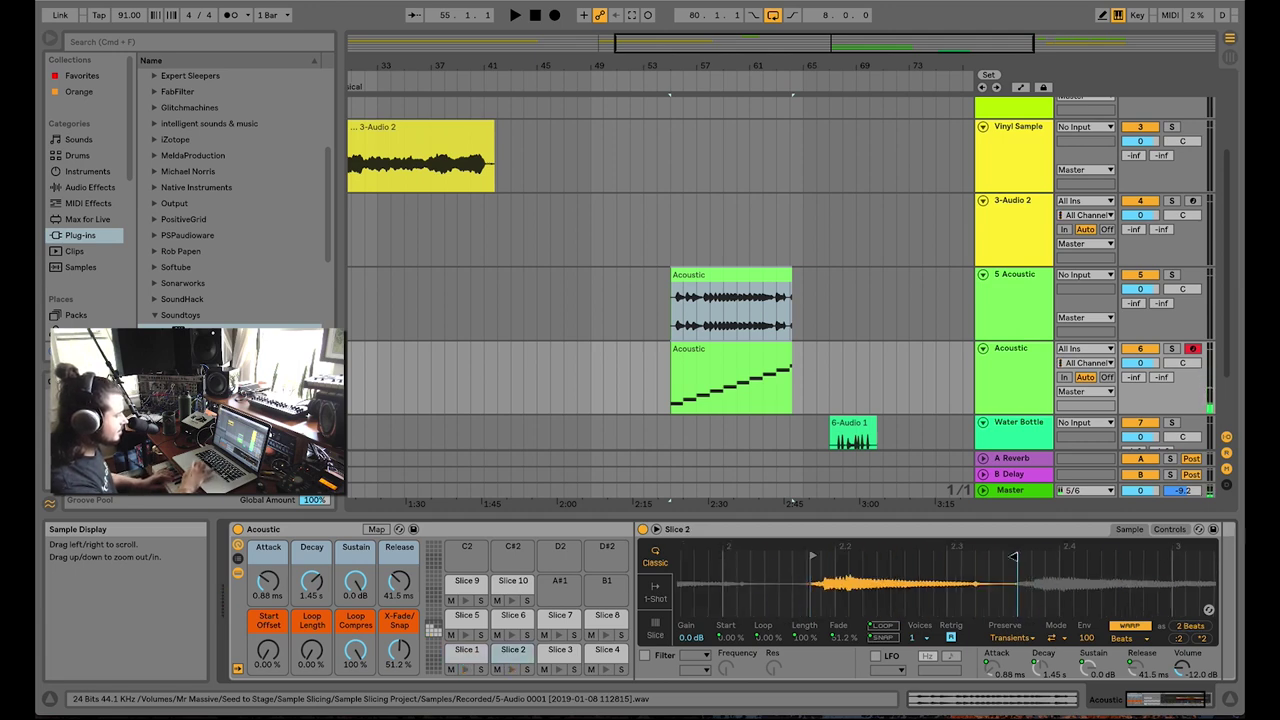
Audition Slice 3 and move its sample start back to between 2.3 and 2.4
key("s")
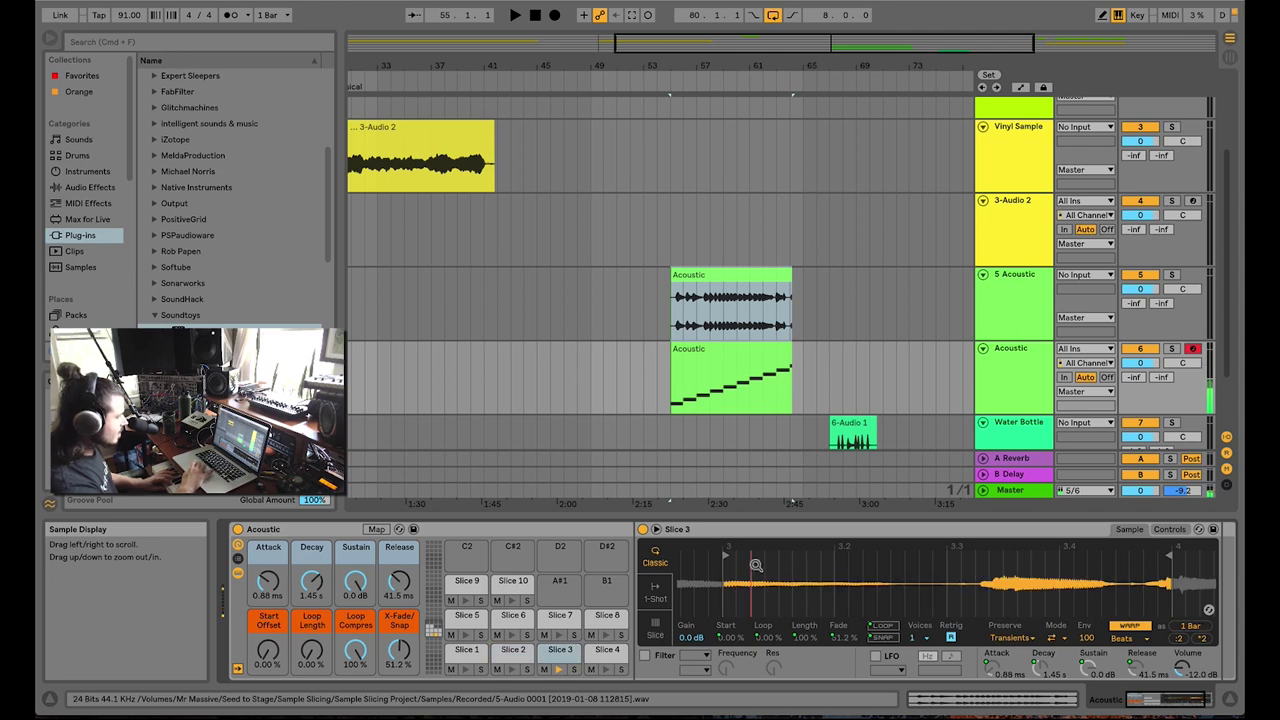
mouse_move(723, 557)
left_mouse_down()
mouse_move(830, 556)
mouse_move(810, 556)
left_mouse_up()
scroll(900, 566, "right", 2)
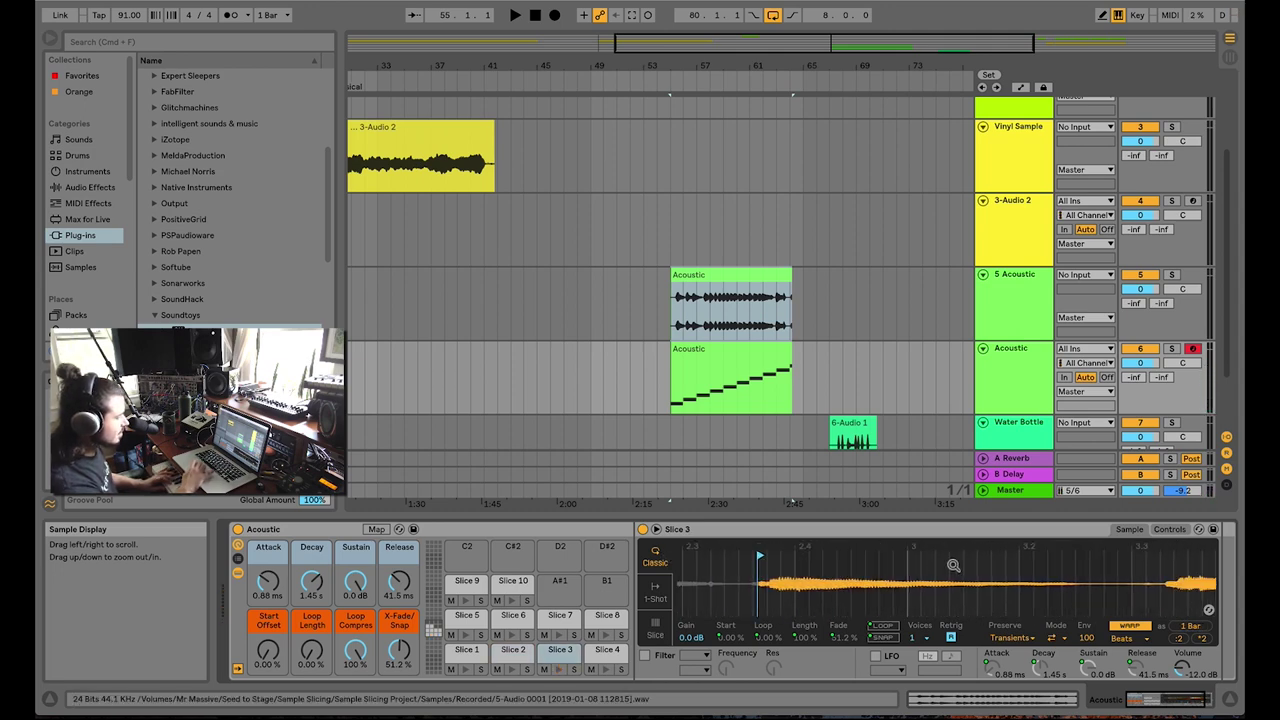
Move Slice 3's sample end to about midway between 3.2 and 3.3 and Slice 4's end to just before 4.2
scroll(1180, 553, "right", 5)
left_click_drag(1135, 556, 862, 554)
key("e")
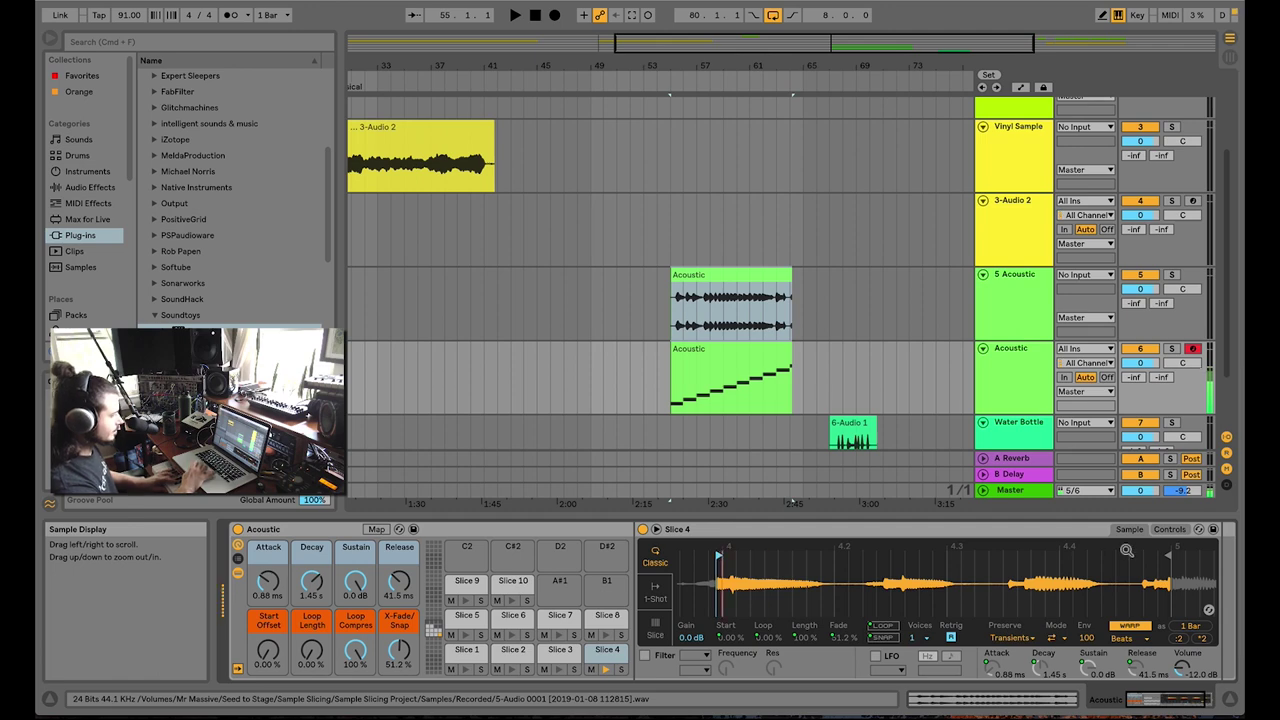
left_click_drag(1166, 553, 817, 569)
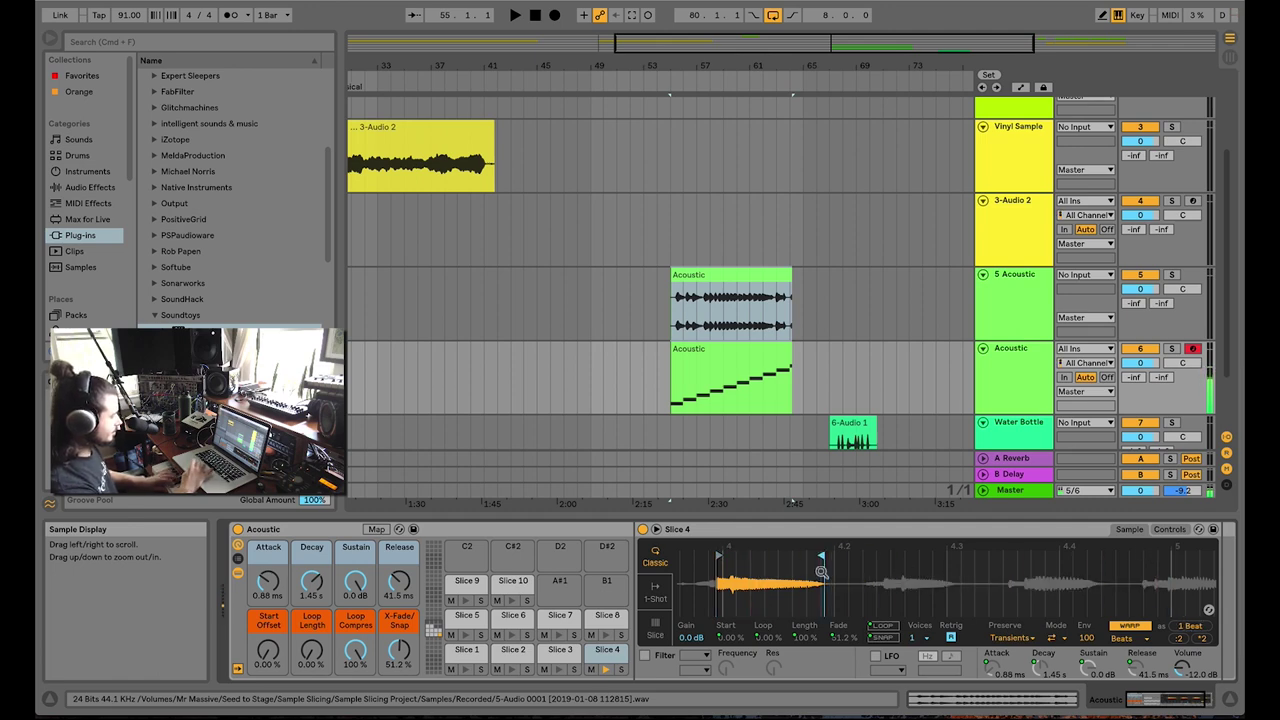
Audition Slices 6 and 7 and trim Slice 7 to start at about 7.2 and end at about 7.3
key("f")
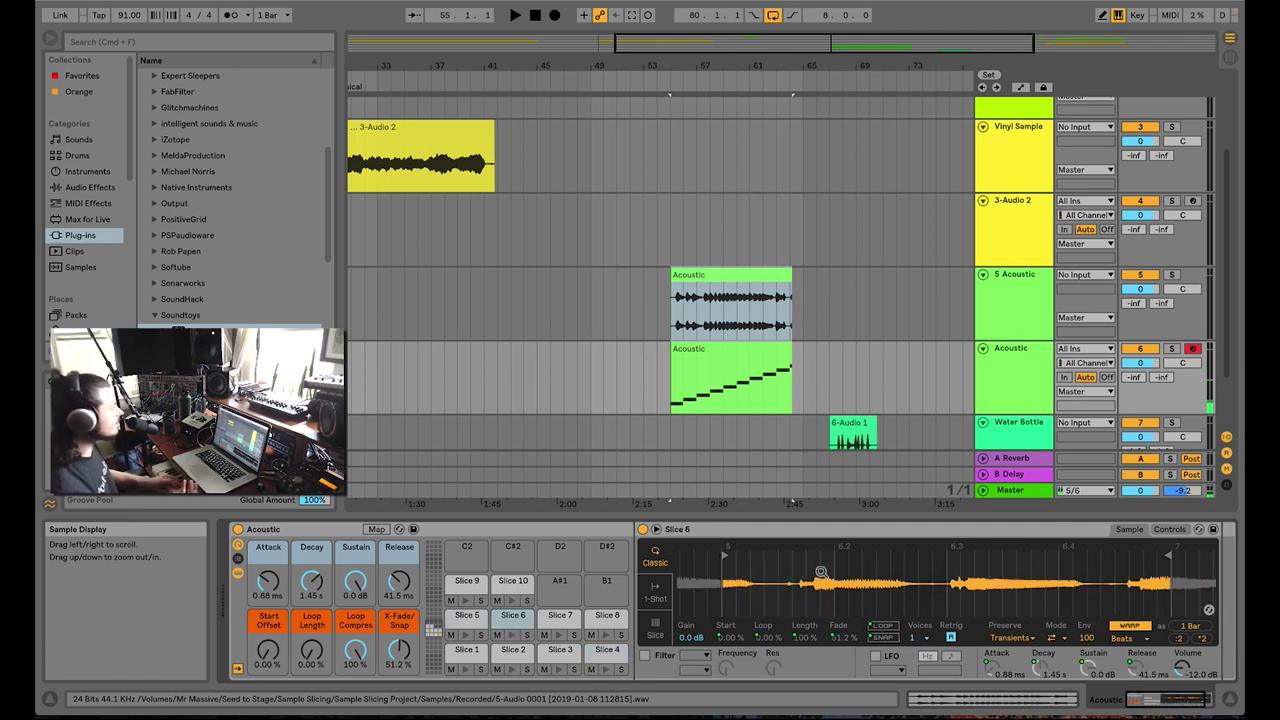
key("t")
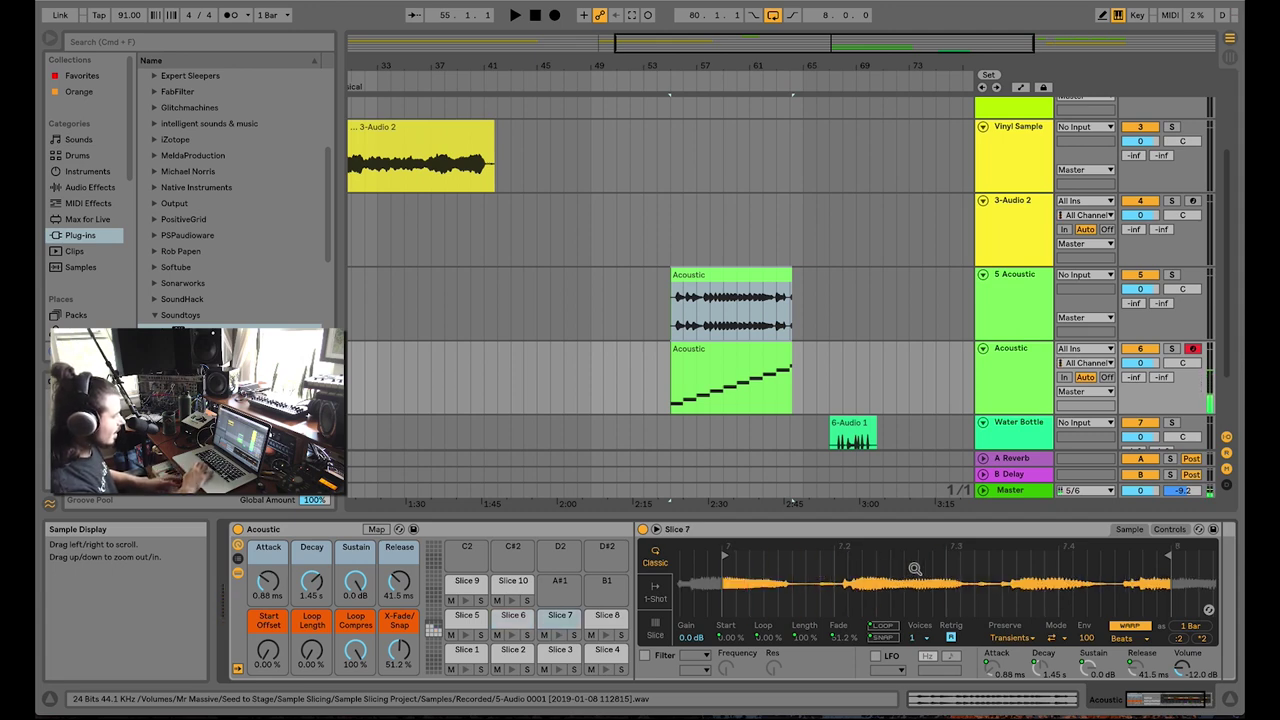
left_click_drag(727, 557, 847, 557)
left_click_drag(1168, 556, 963, 556)
Audition Slice 8 and trim it to start just before 8 and end between 8.3 and 8.4
key("g")
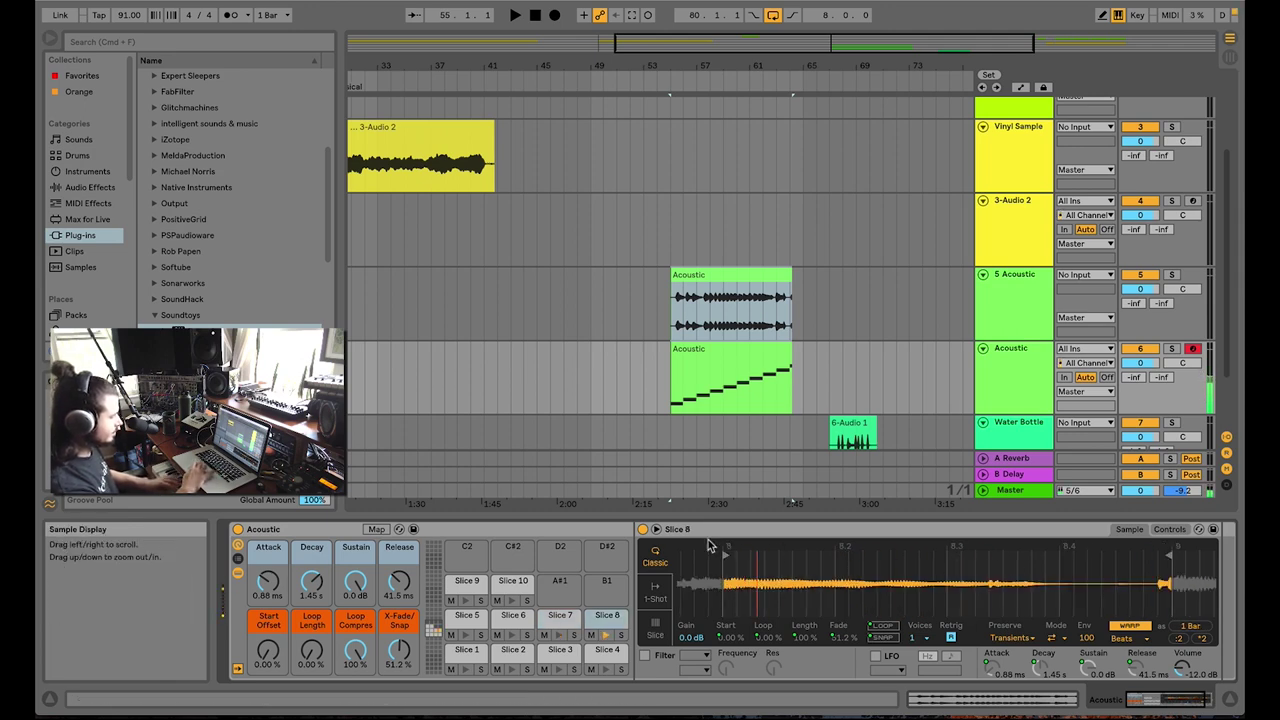
left_click_drag(725, 556, 692, 555)
key("g")
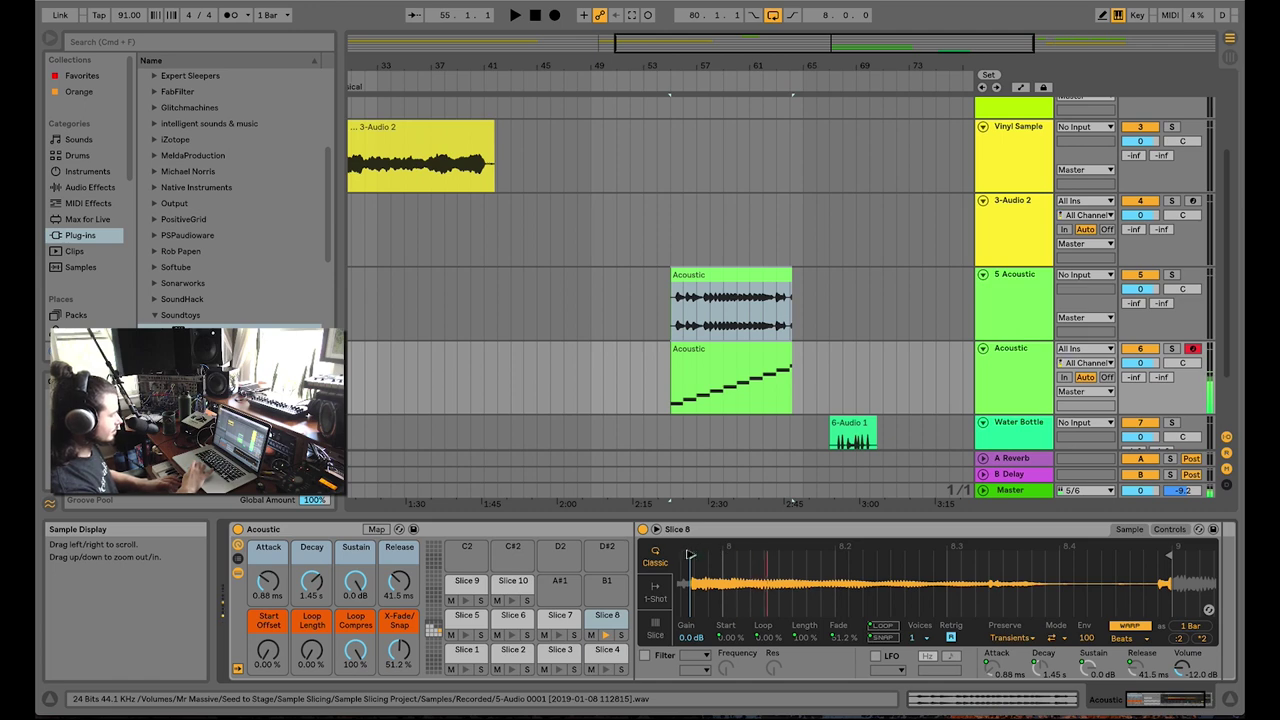
left_click_drag(1168, 556, 1005, 554)
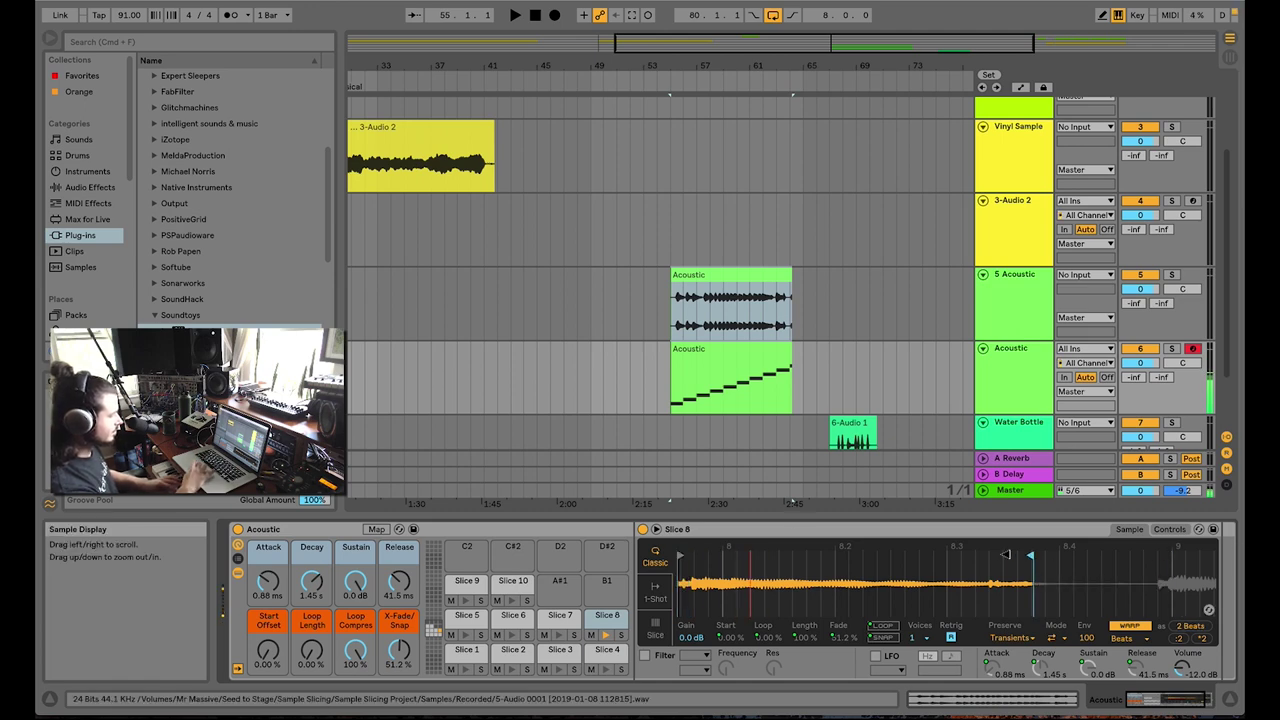
Audition Slice 9 and trim it to start just before 9 and end at about 9.3
key("y")
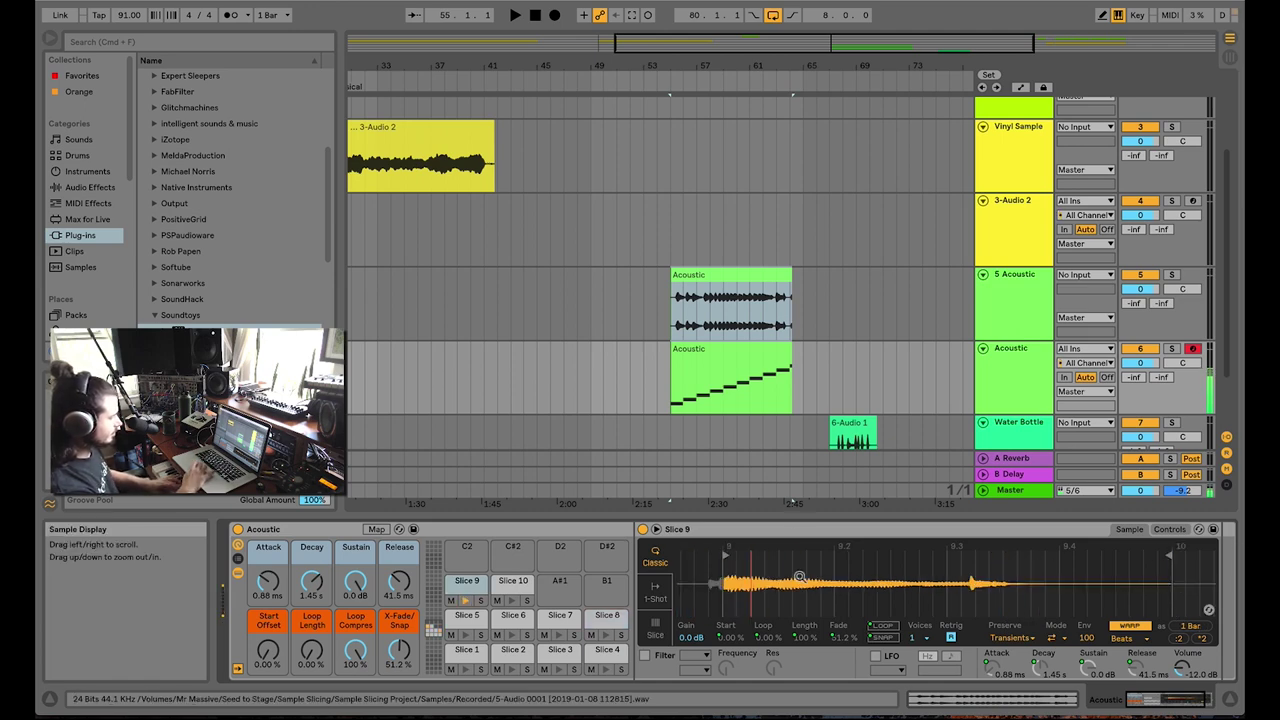
left_click_drag(725, 556, 711, 556)
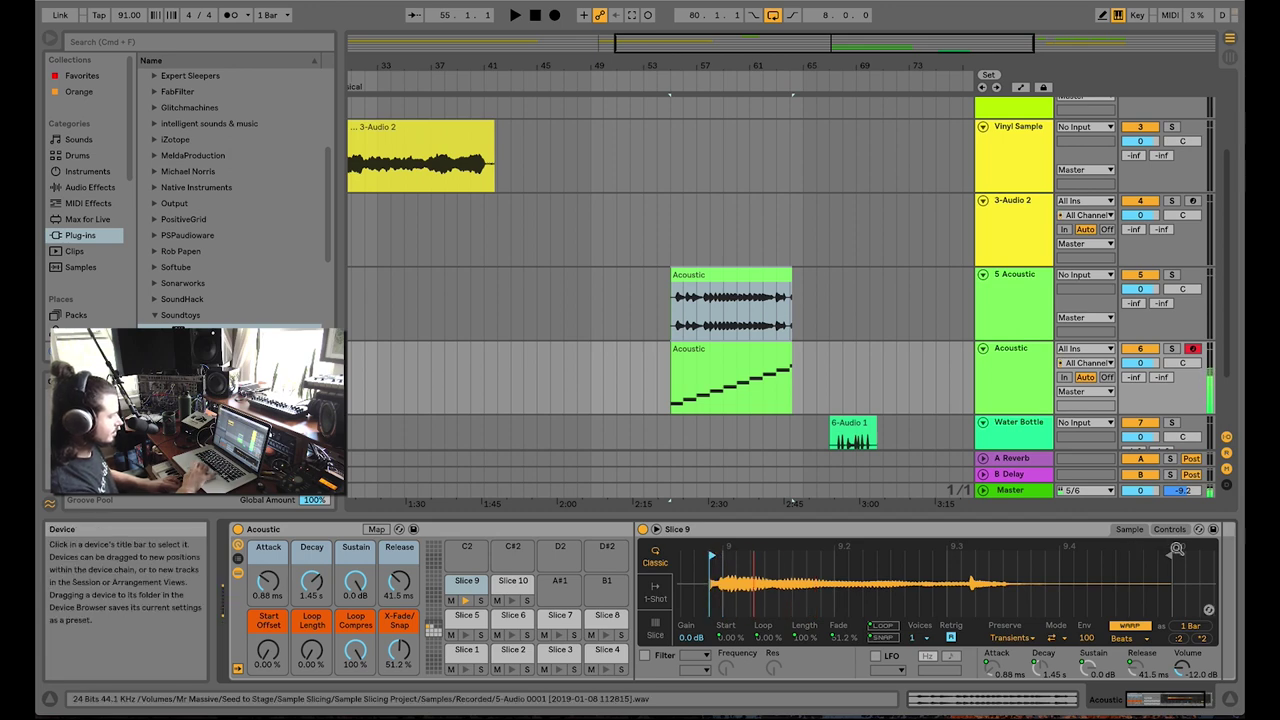
left_click_drag(1172, 554, 952, 555)
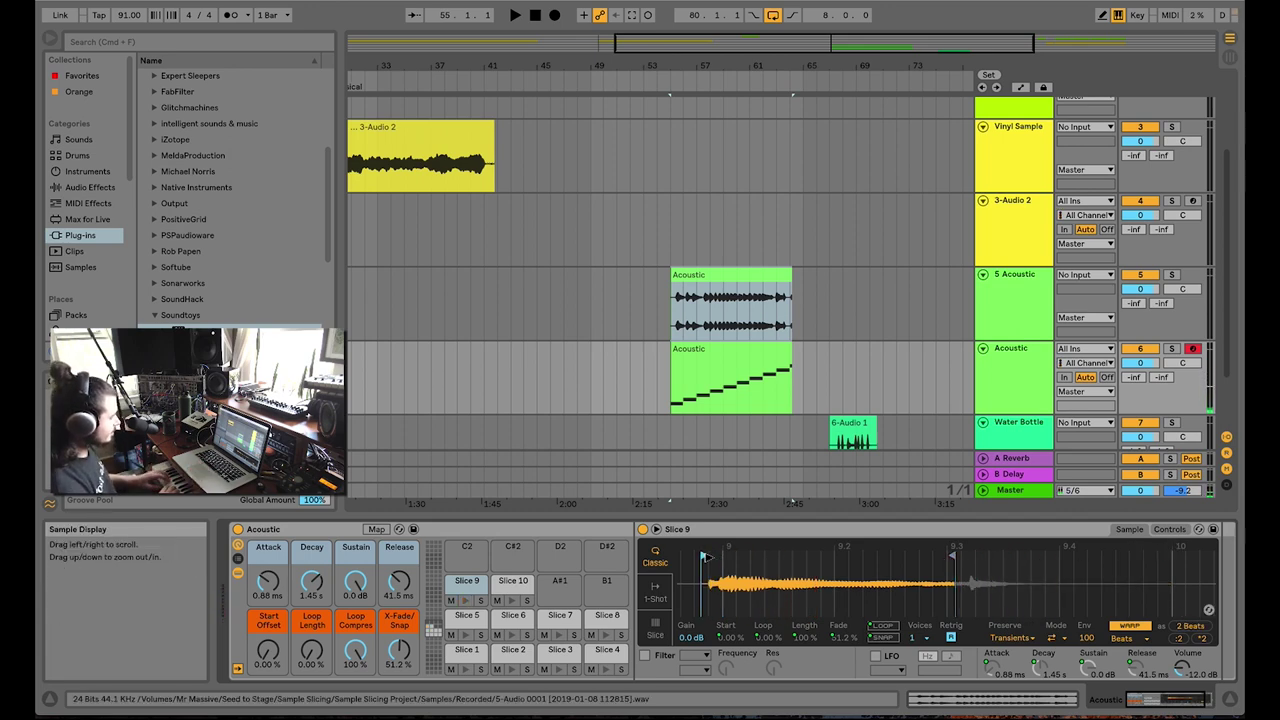
Audition the trimmed Acoustic slices one after another to check how they play together
key("a")
key("w")
key("s")
key("d")
key("f")
key("g")
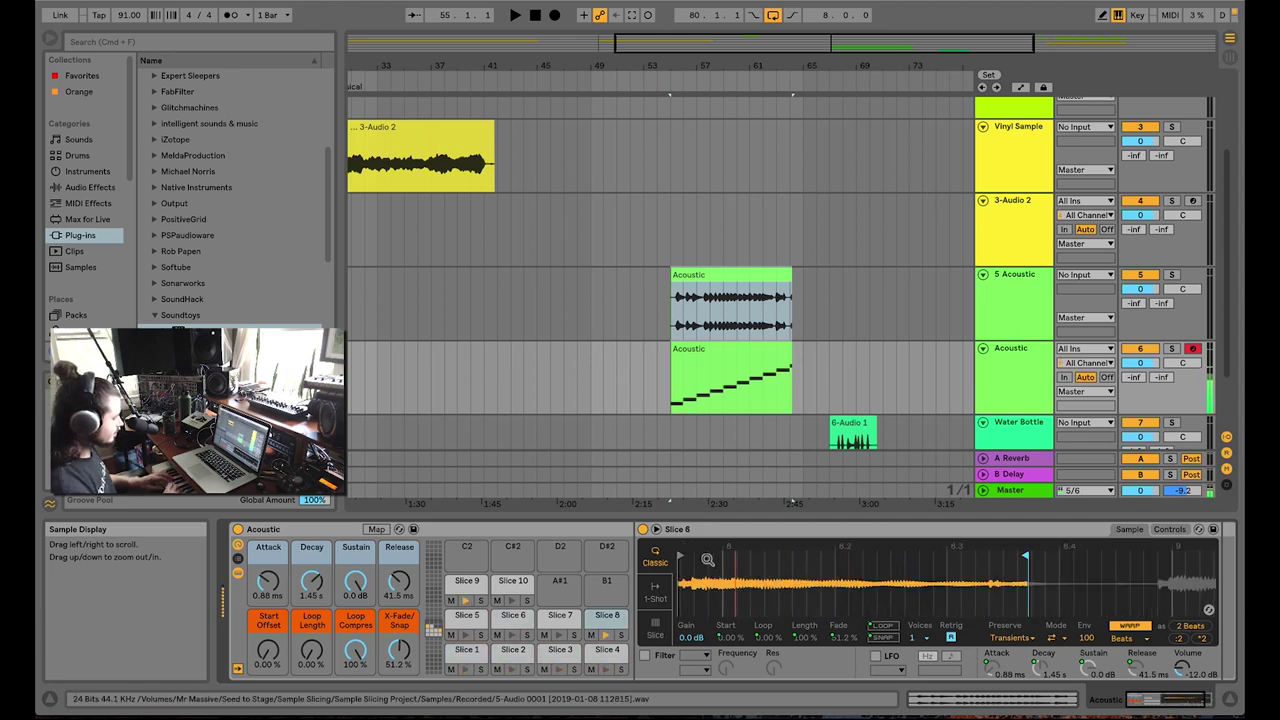
key("y")
key("h")
key("g")
key("y")
key("g")
key("a")
key("w")
key("s")
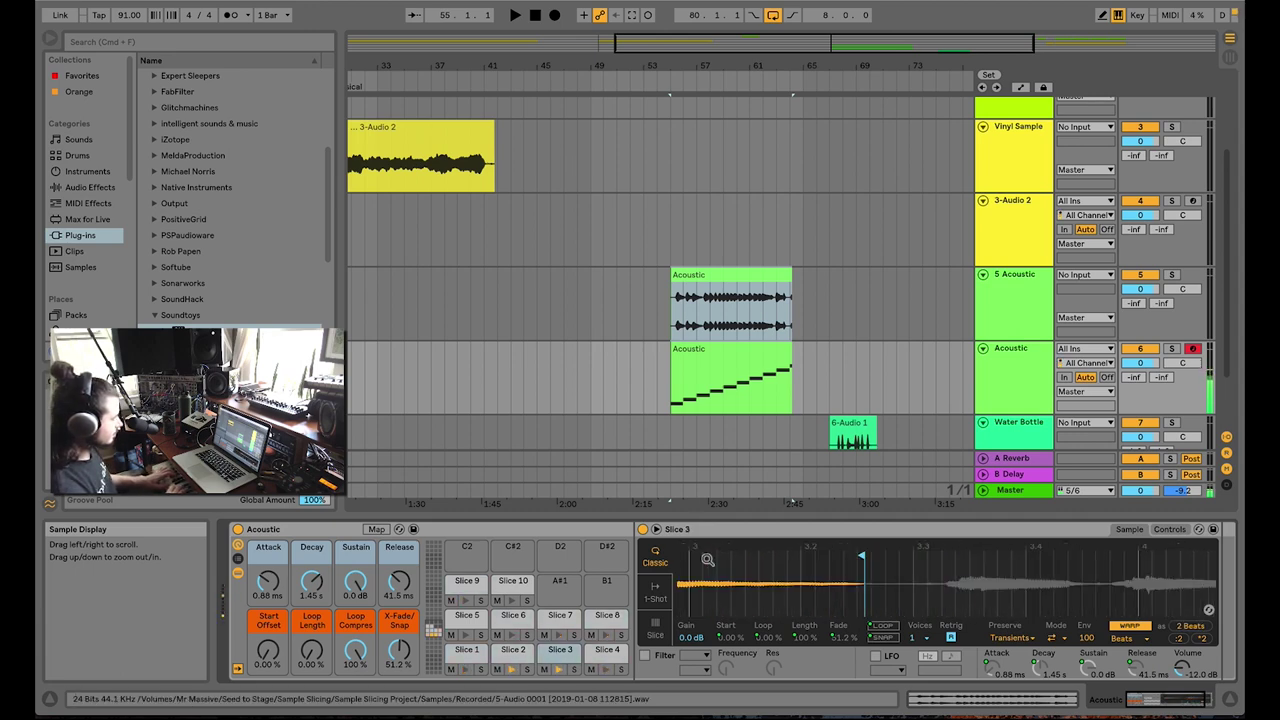
Play the loop from 80.1.1 with the sliced Acoustic track selected and lower the 3-Audio 2 track's volume to -6.0 dB
scroll(805, 318, "right", 5)
scroll(805, 318, "up", 3)
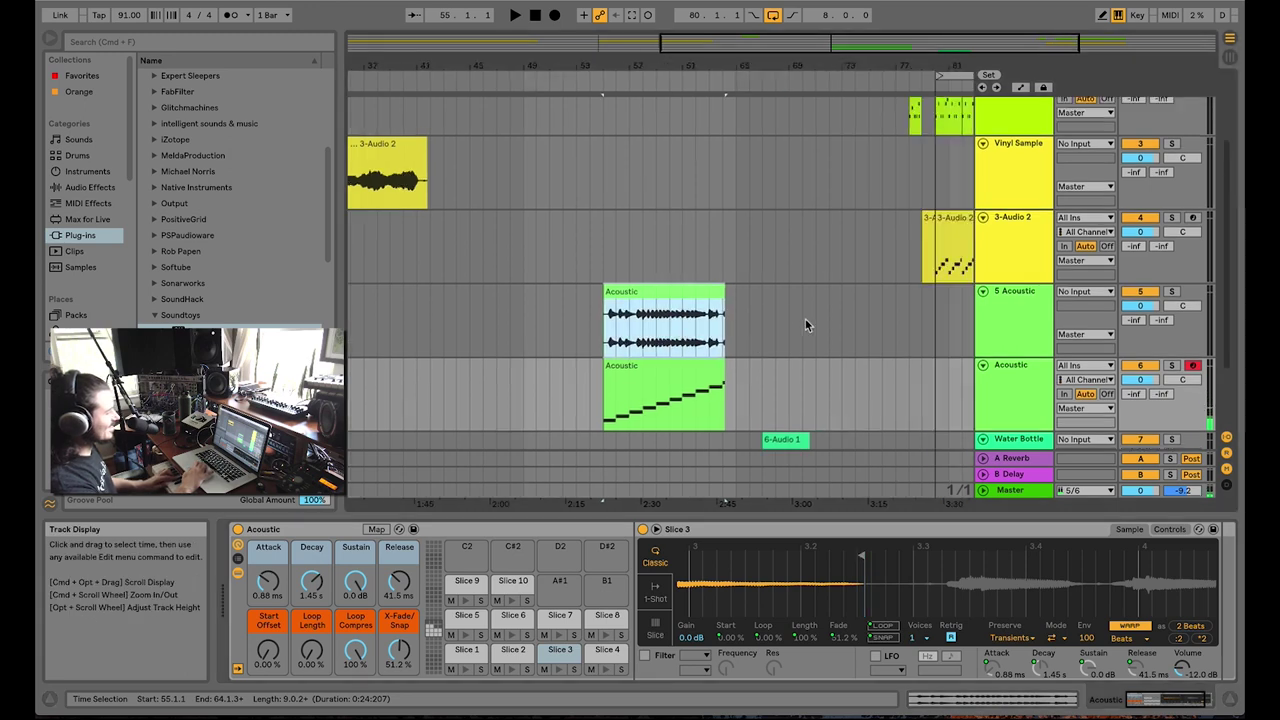
scroll(806, 330, "down", 1)
left_click(816, 395)
scroll(840, 405, "down", 1)
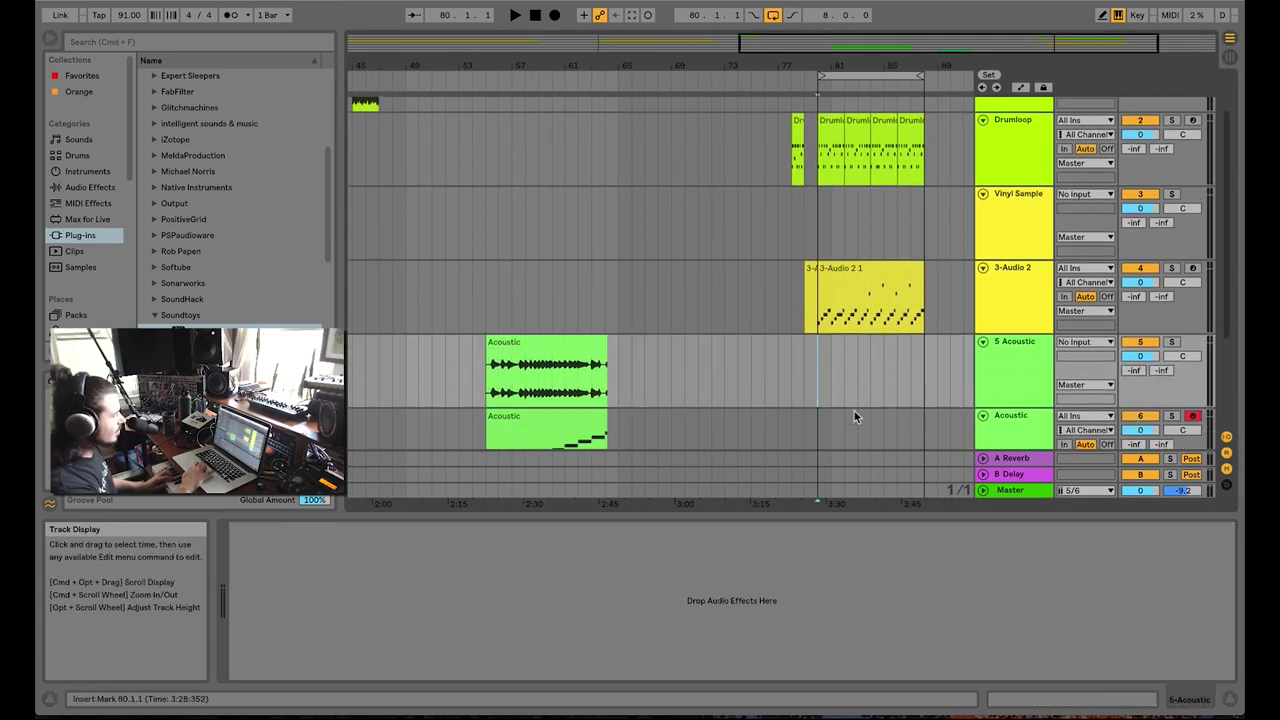
key("space")
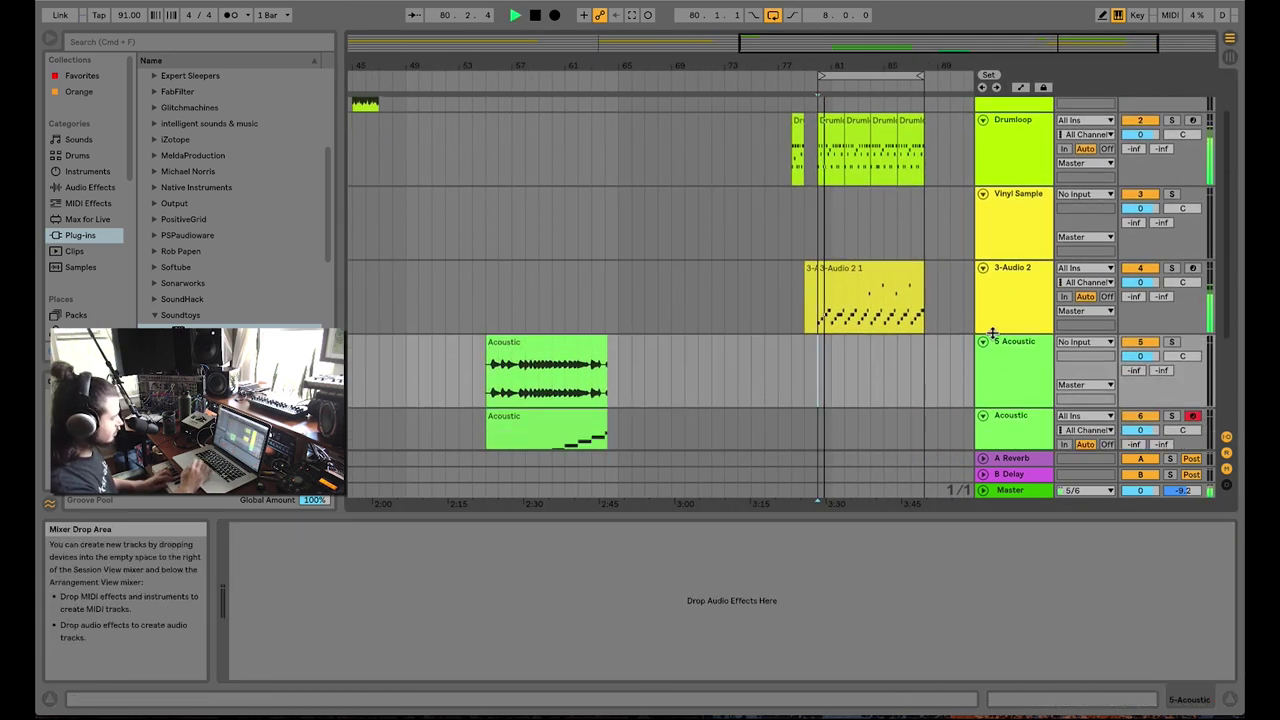
key("Down")
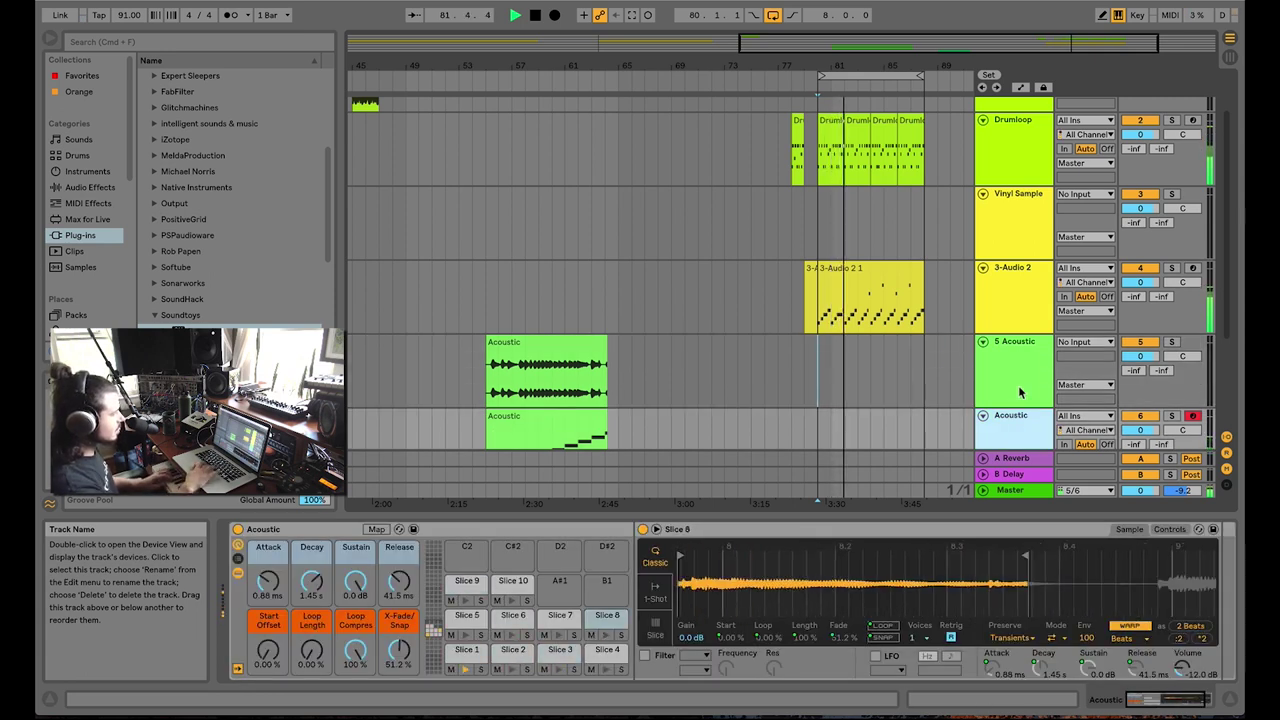
left_click_drag(1140, 282, 1140, 290)
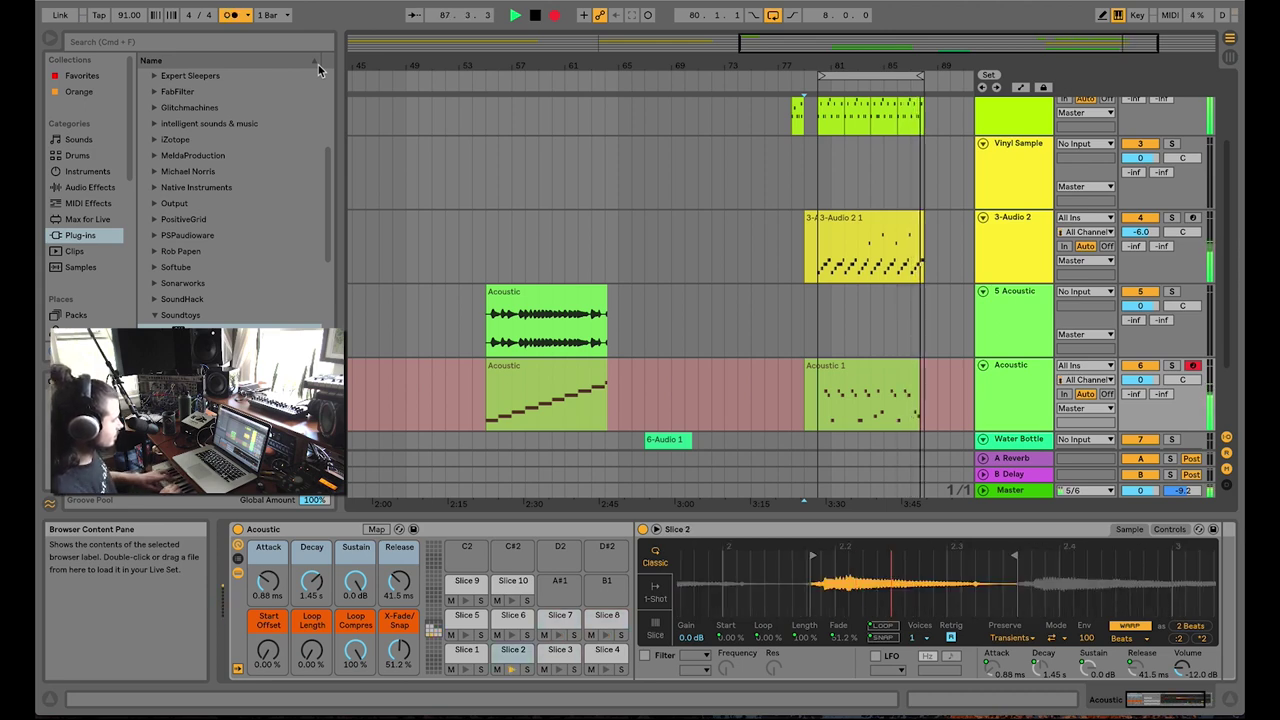
Record a new slice pattern on the Acoustic MIDI track over the looped bars and select the recorded Acoustic 1 clip
key("space")
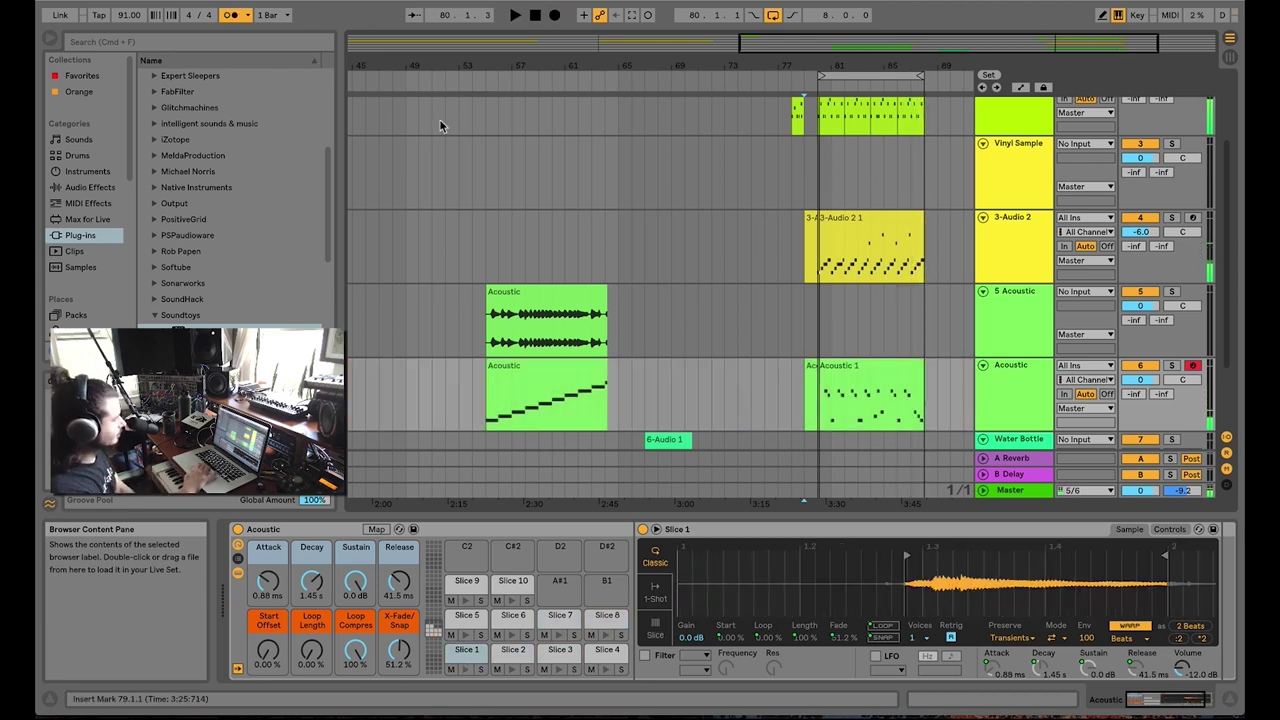
left_click(906, 367)
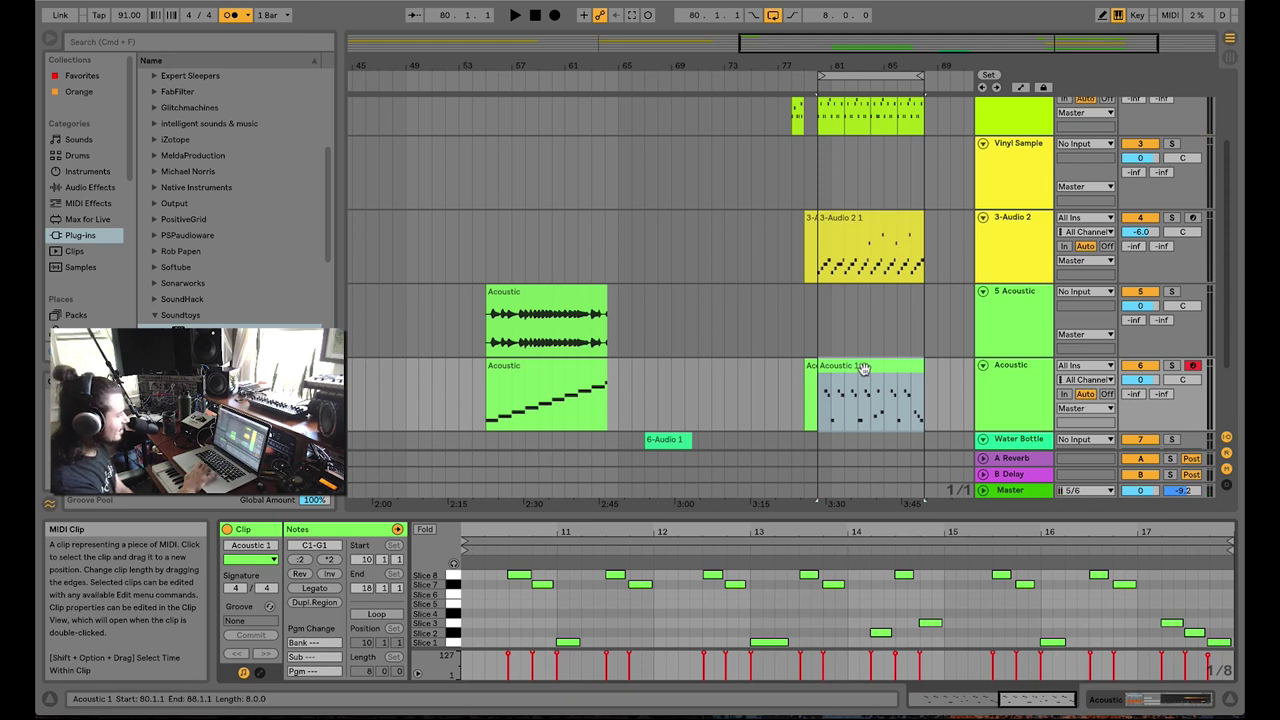
left_click(885, 360)
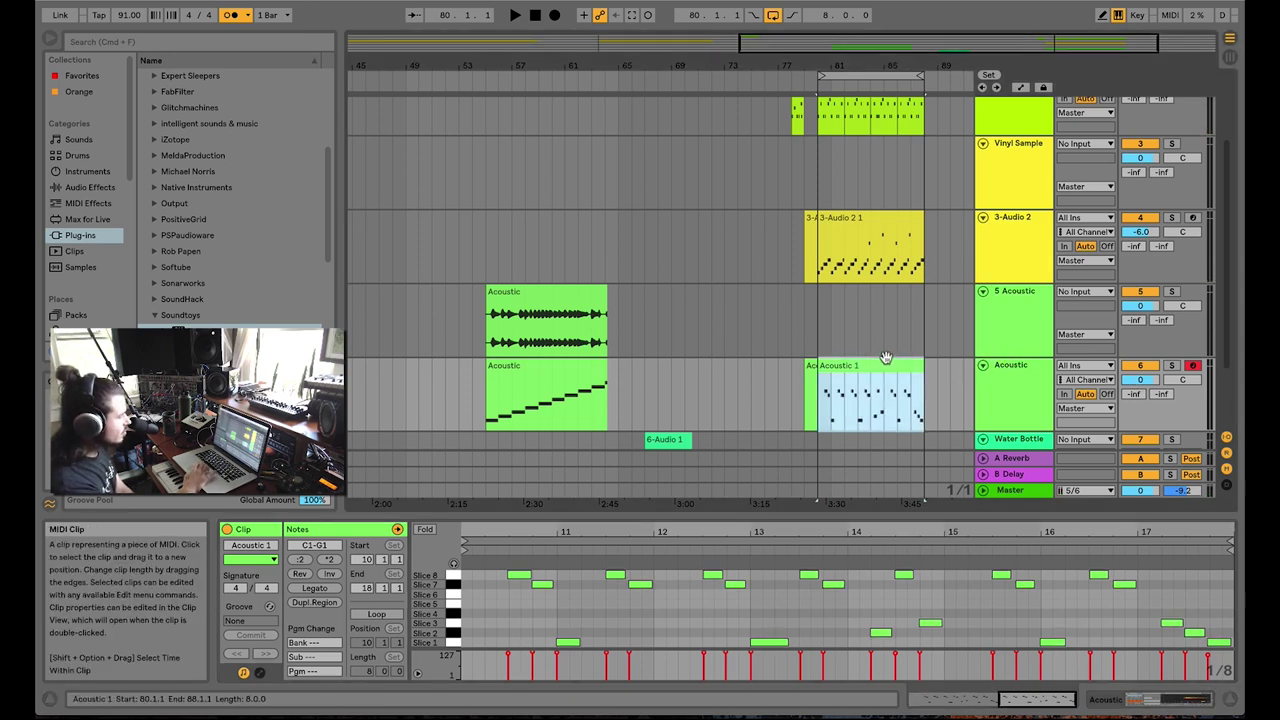
Raise the Acoustic MIDI track's volume to 2.0 dB and play the loop from 80.1.1 with the metronome off
left_click(823, 402)
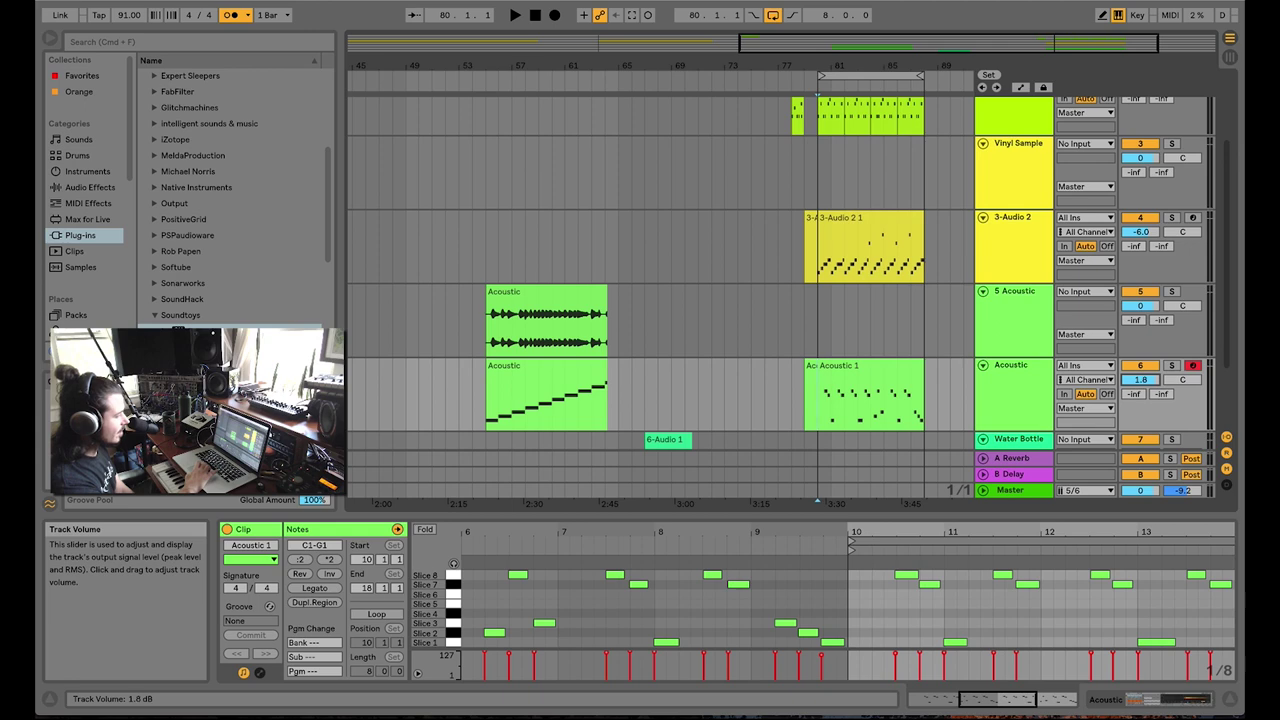
key("space")
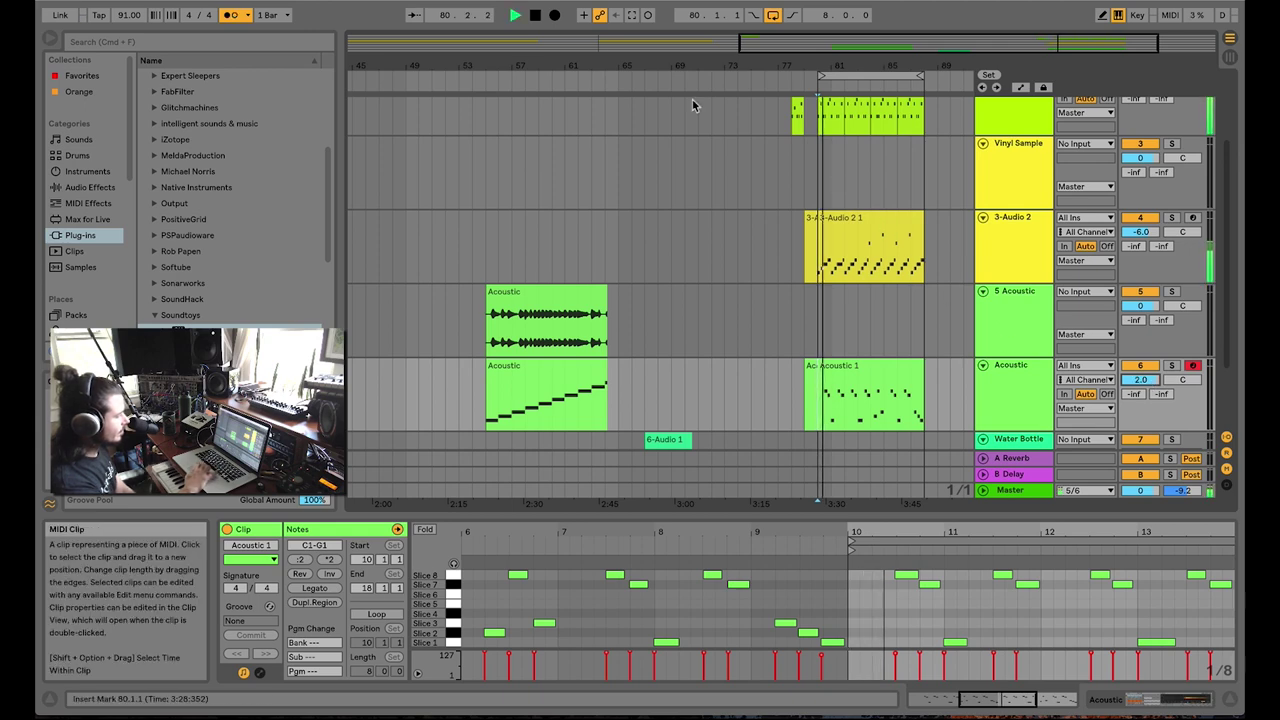
left_click(231, 15)
Listen to the loop and review the recorded Drumloop, 3-Audio 2 and Acoustic clips in the arrangement
left_click_drag(948, 44, 1031, 130)
scroll(839, 230, "up", 3)
scroll(839, 230, "down", 3)
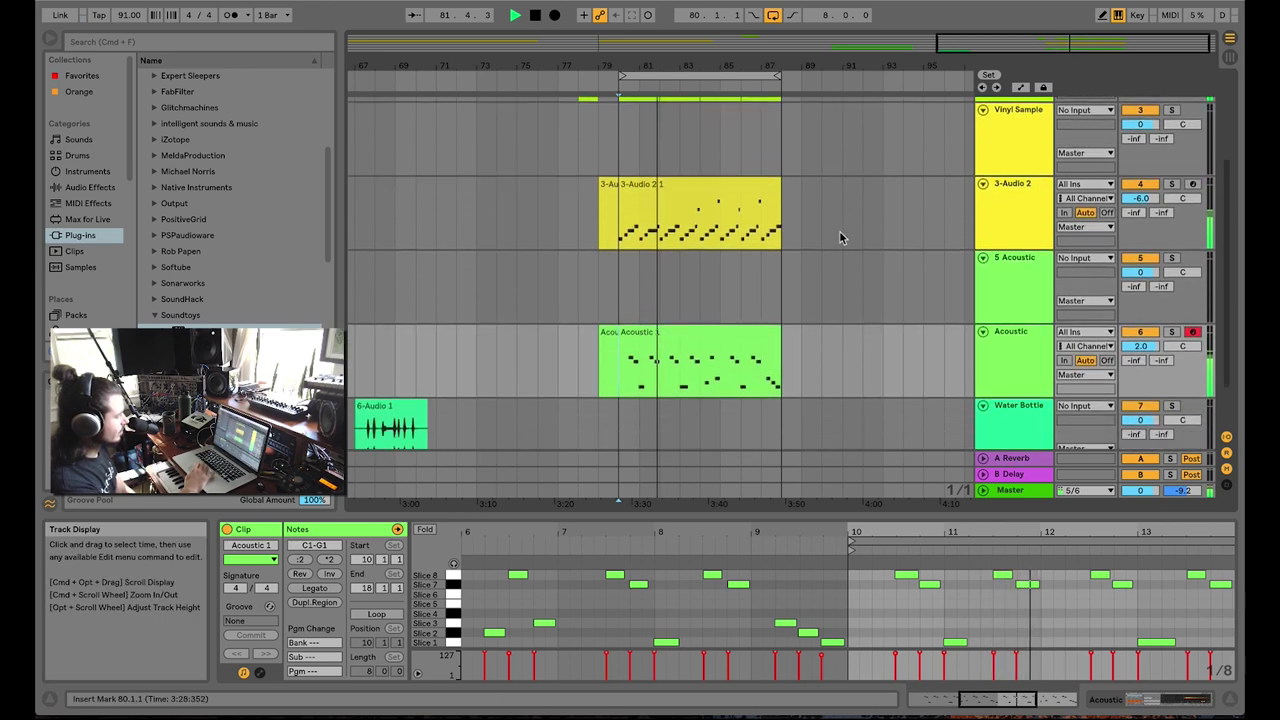
scroll(839, 230, "up", 3)
scroll(1093, 298, "down", 4)
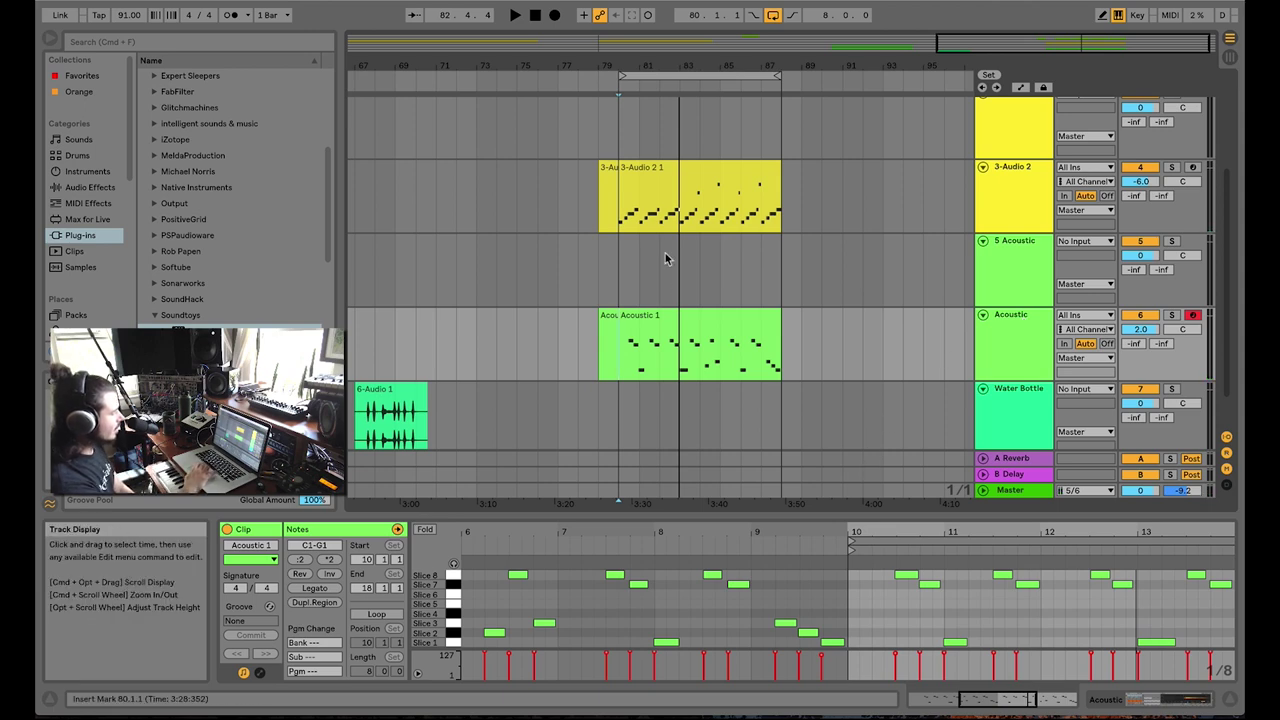
scroll(665, 253, "up", 3)
scroll(673, 188, "down", 4)
scroll(676, 199, "up", 3)
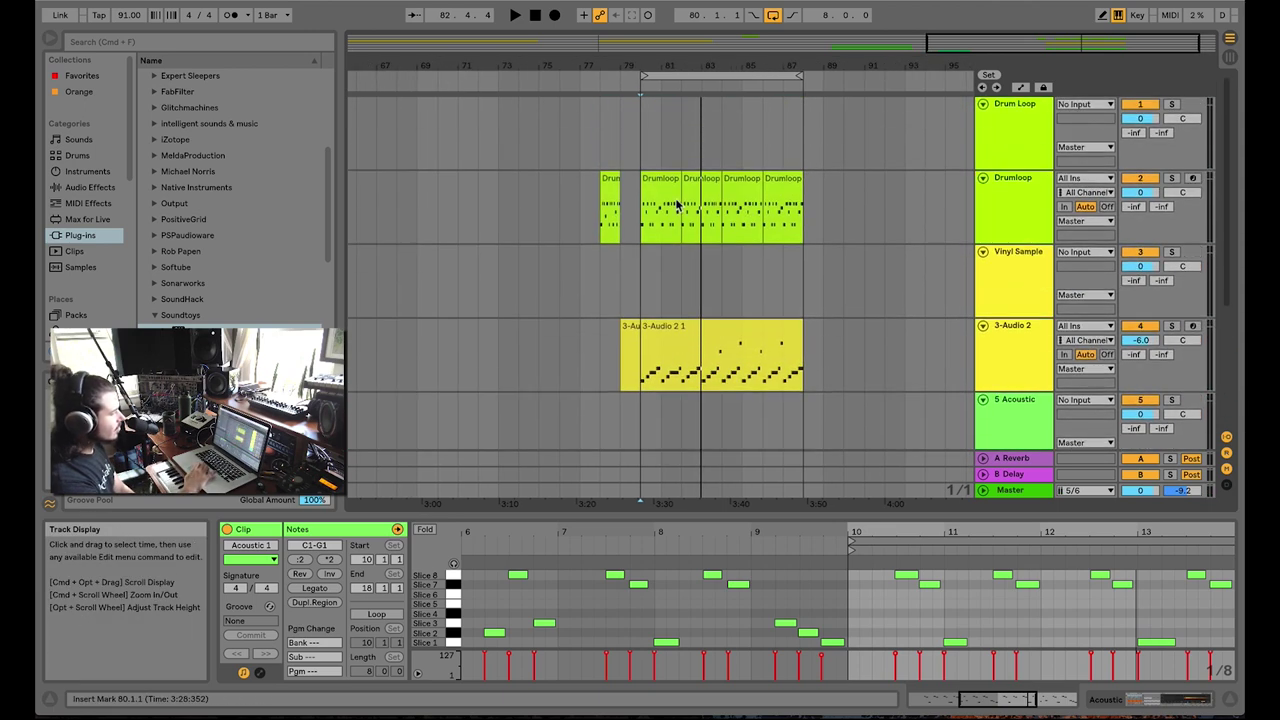
scroll(676, 200, "down", 3)
scroll(677, 204, "up", 3)
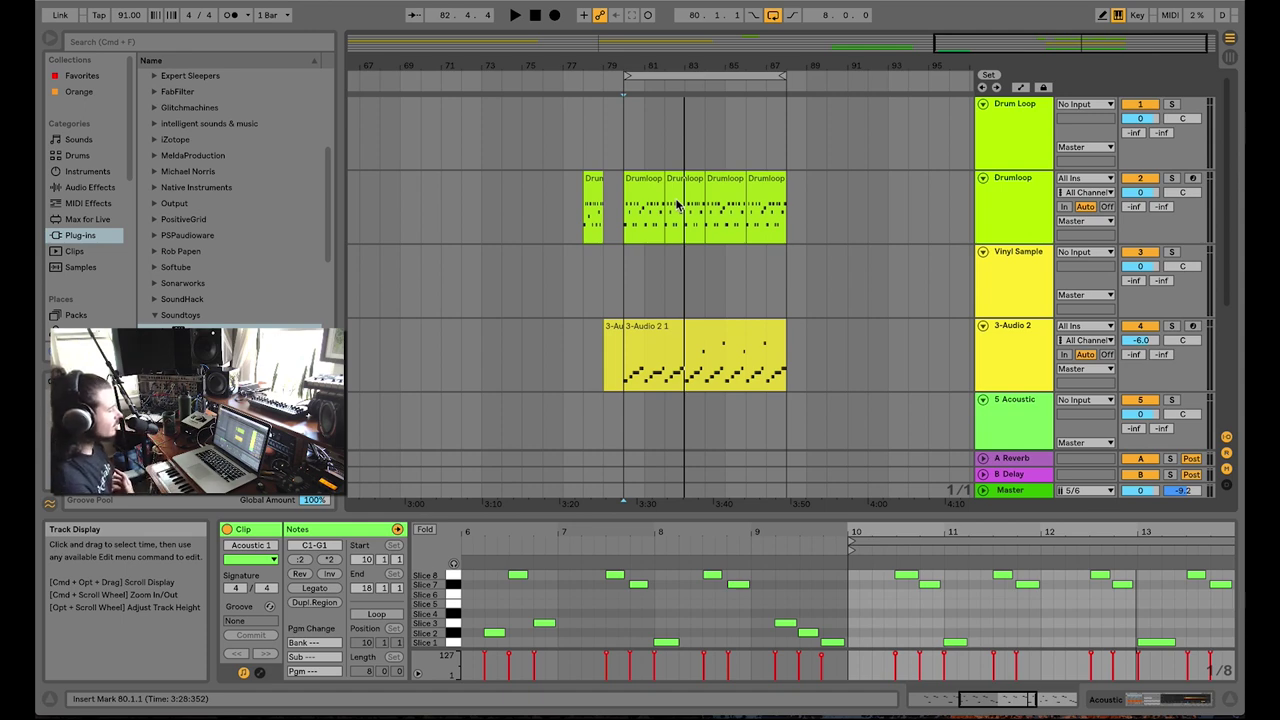
scroll(677, 204, "down", 3)
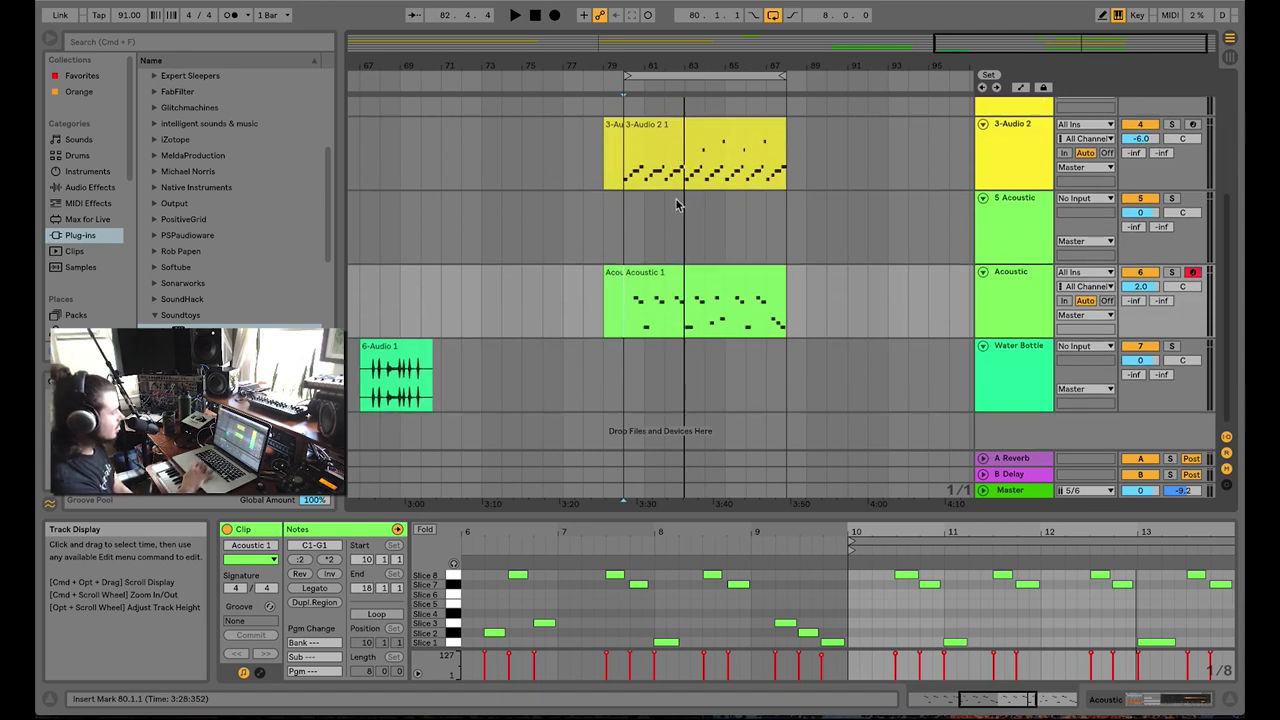
Turn on warping for the 6-Audio 1 clip on the Water Bottle track, keeping the clip's current timing
scroll(675, 368, "left", 5)
left_click(1007, 359)
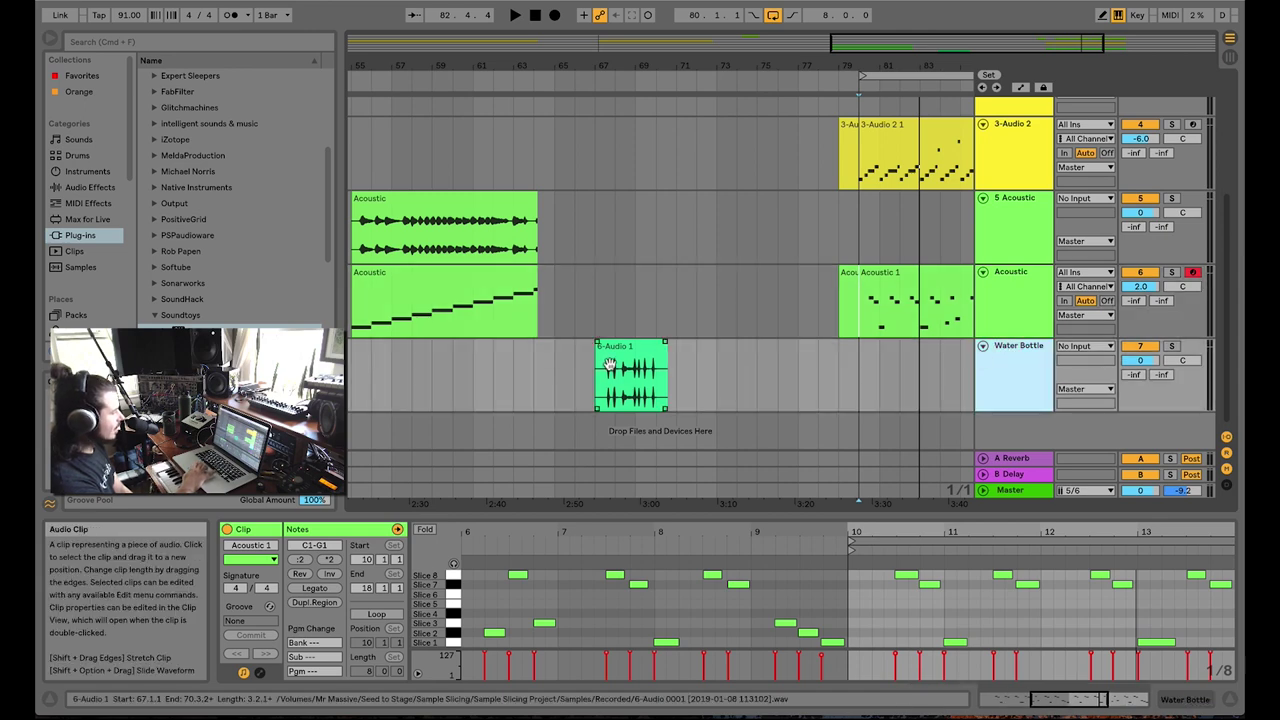
left_click(664, 390)
scroll(950, 312, "right", 3)
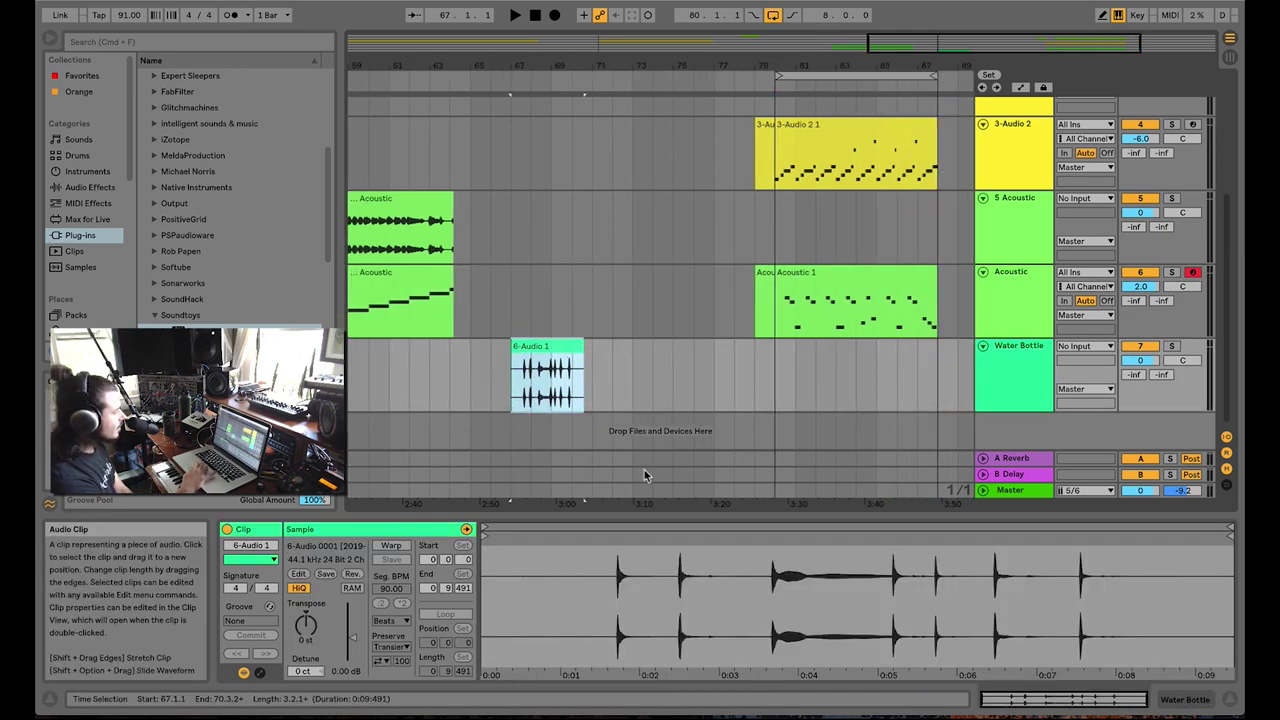
left_click(391, 546)
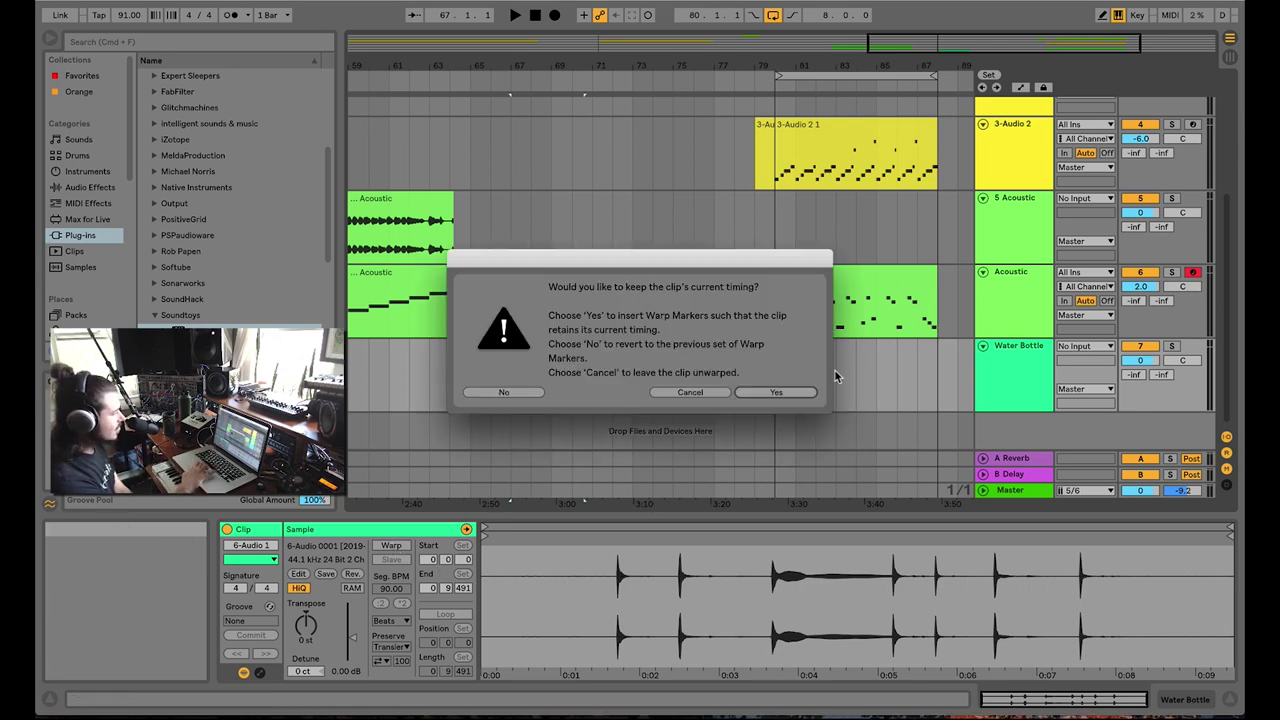
left_click(777, 394)
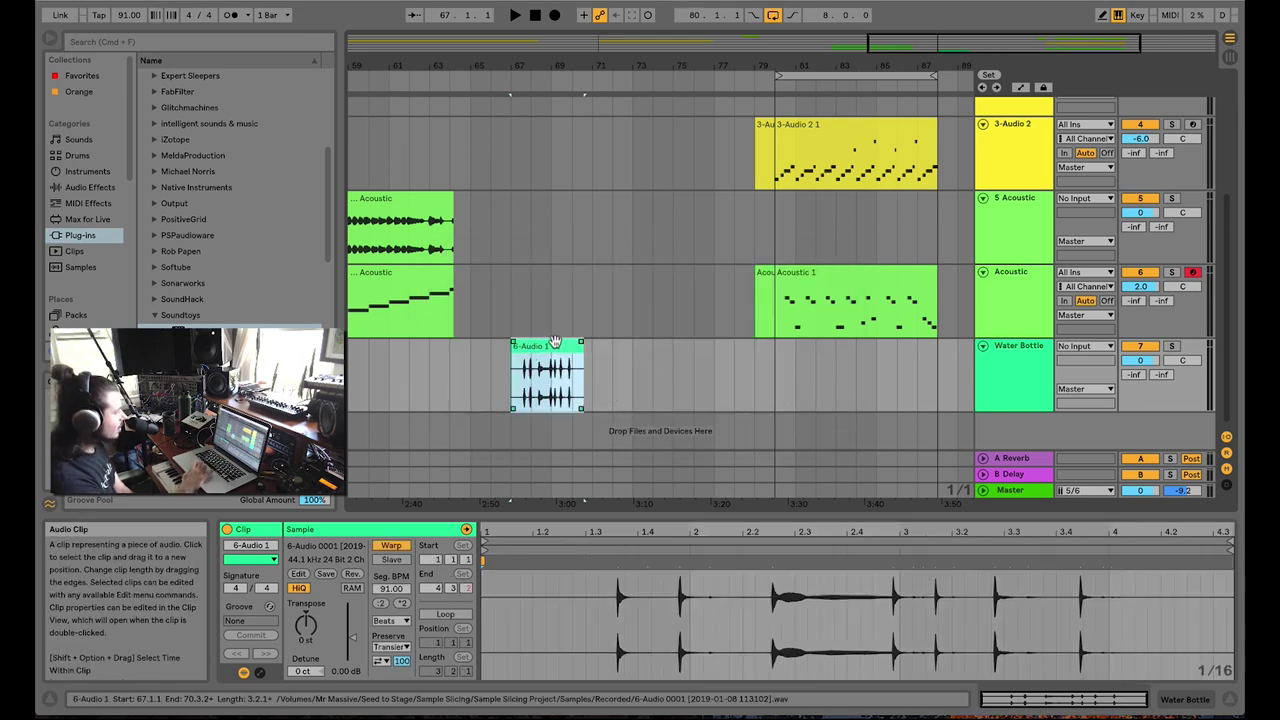
Slice the 6-Audio 1 clip on the Water Bottle track to a new MIDI track, one slice per transient, with the Built-in preset
right_click(555, 341)
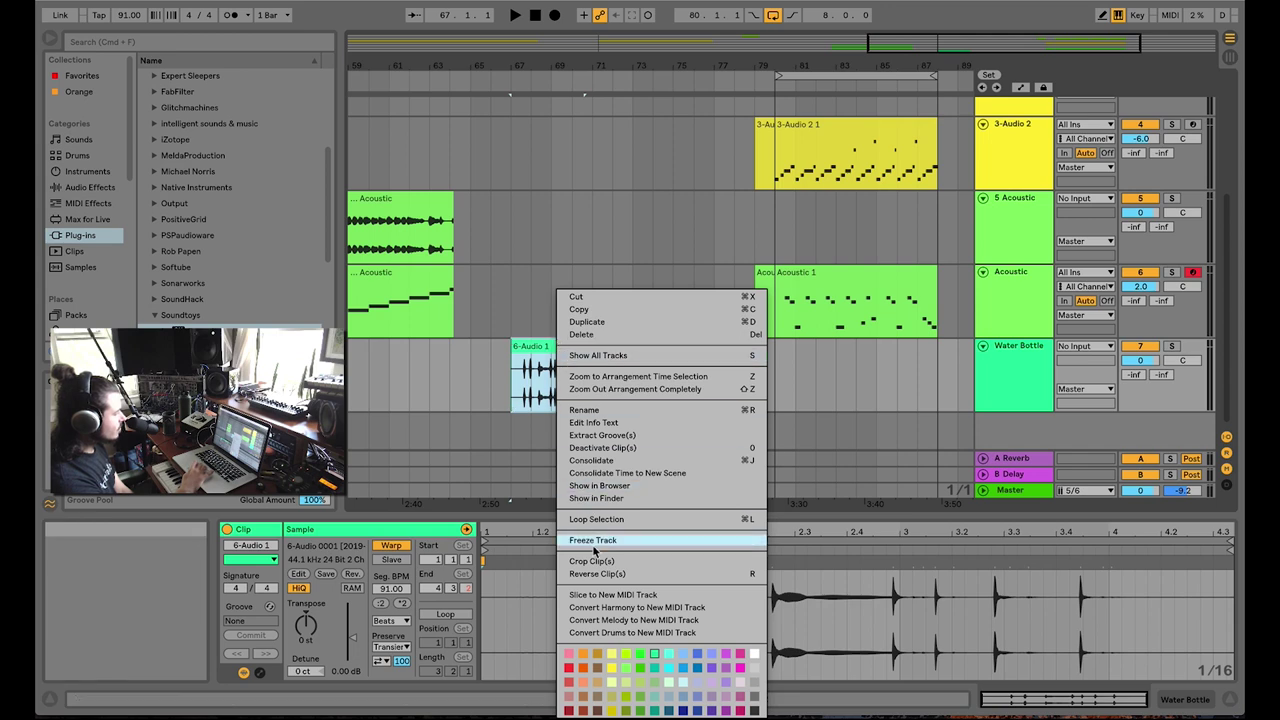
left_click(601, 595)
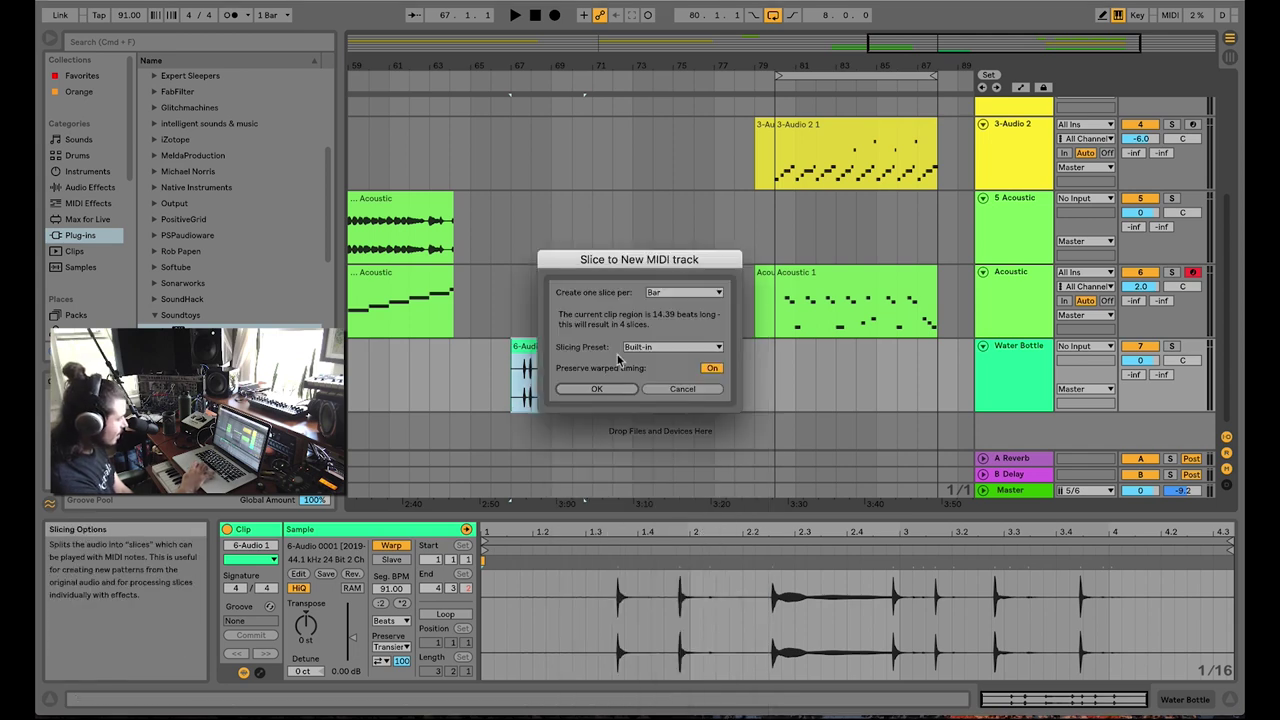
left_click(668, 345)
left_click(677, 328)
left_click(684, 292)
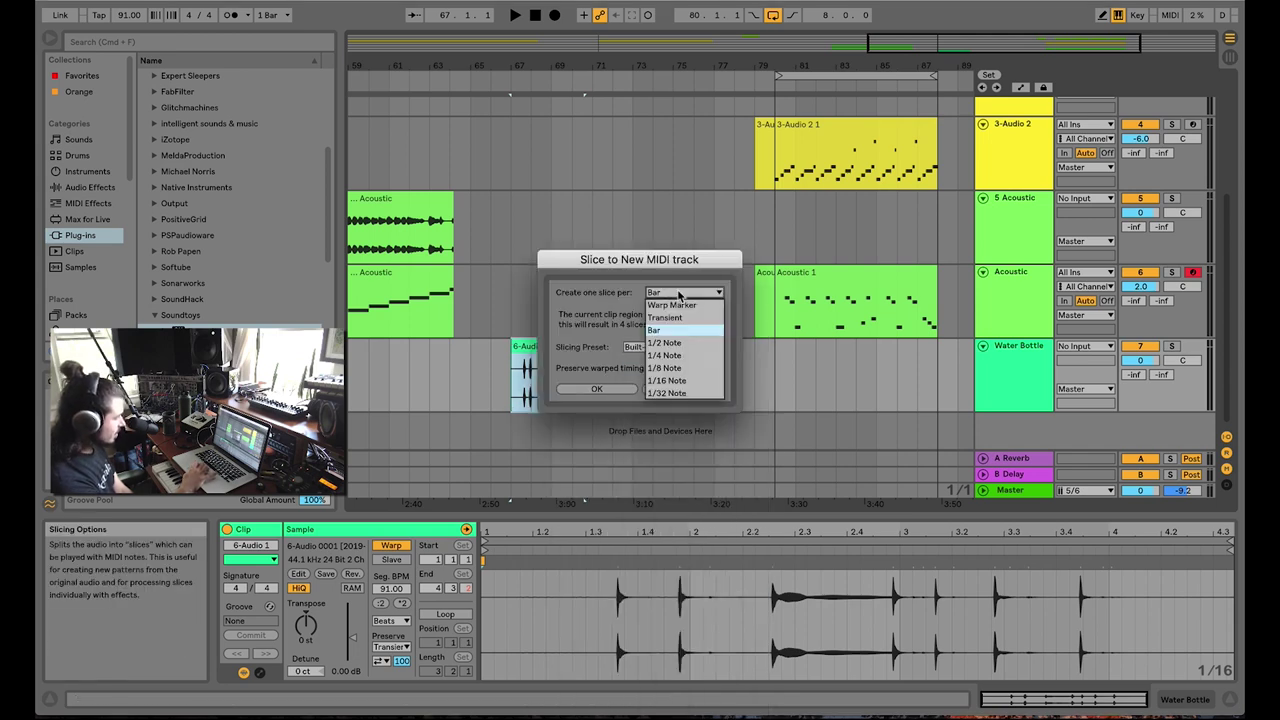
left_click(676, 318)
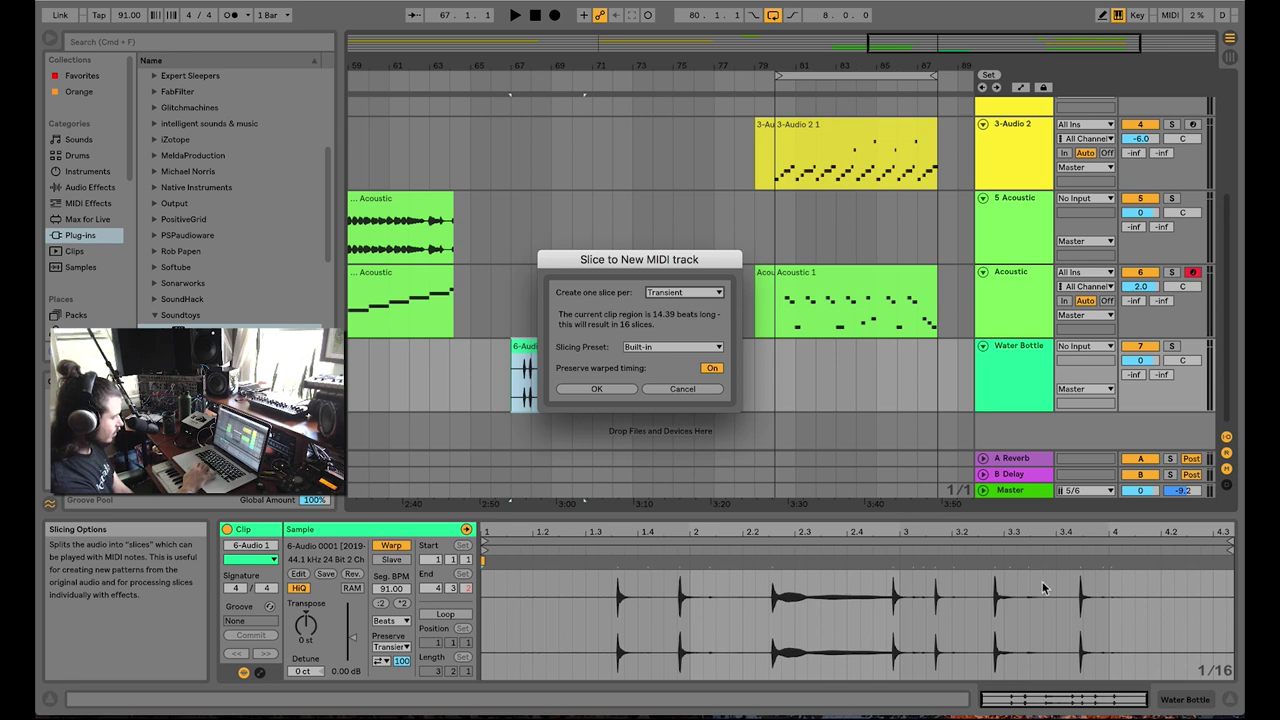
left_click(598, 392)
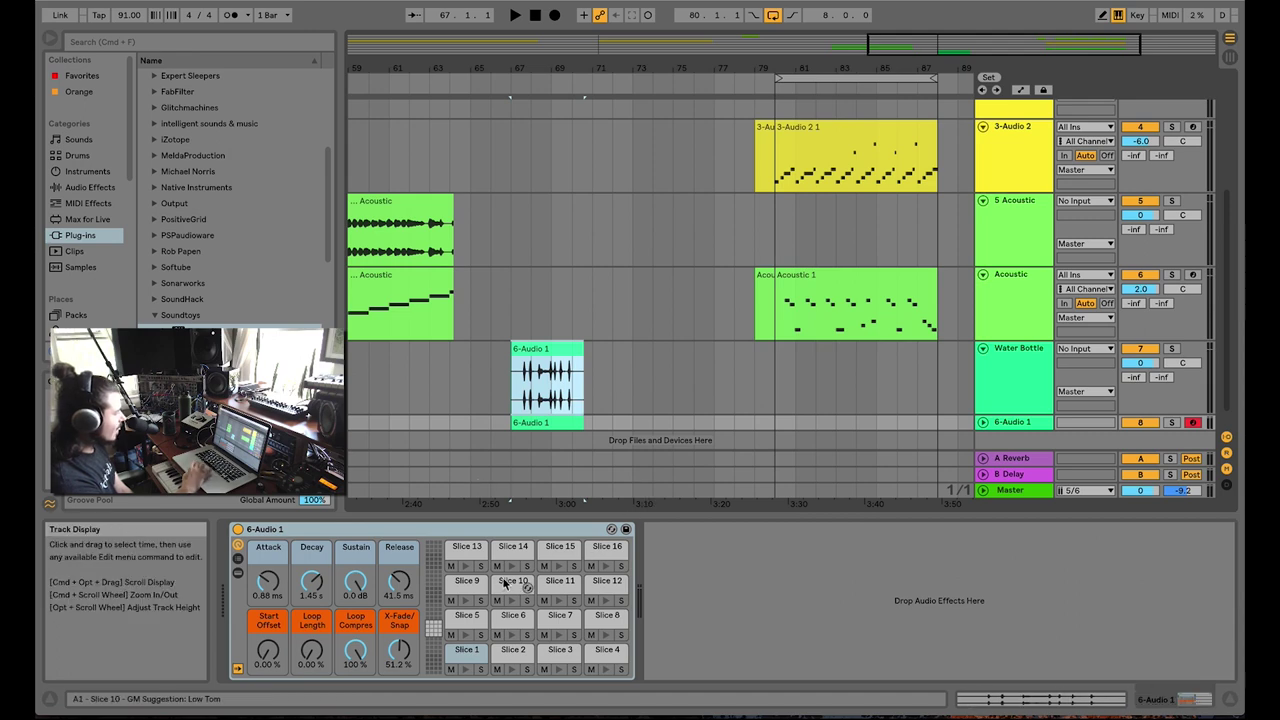
Audition the water bottle slices in the new drum rack and examine the waveform of Slice 5
left_click(465, 652)
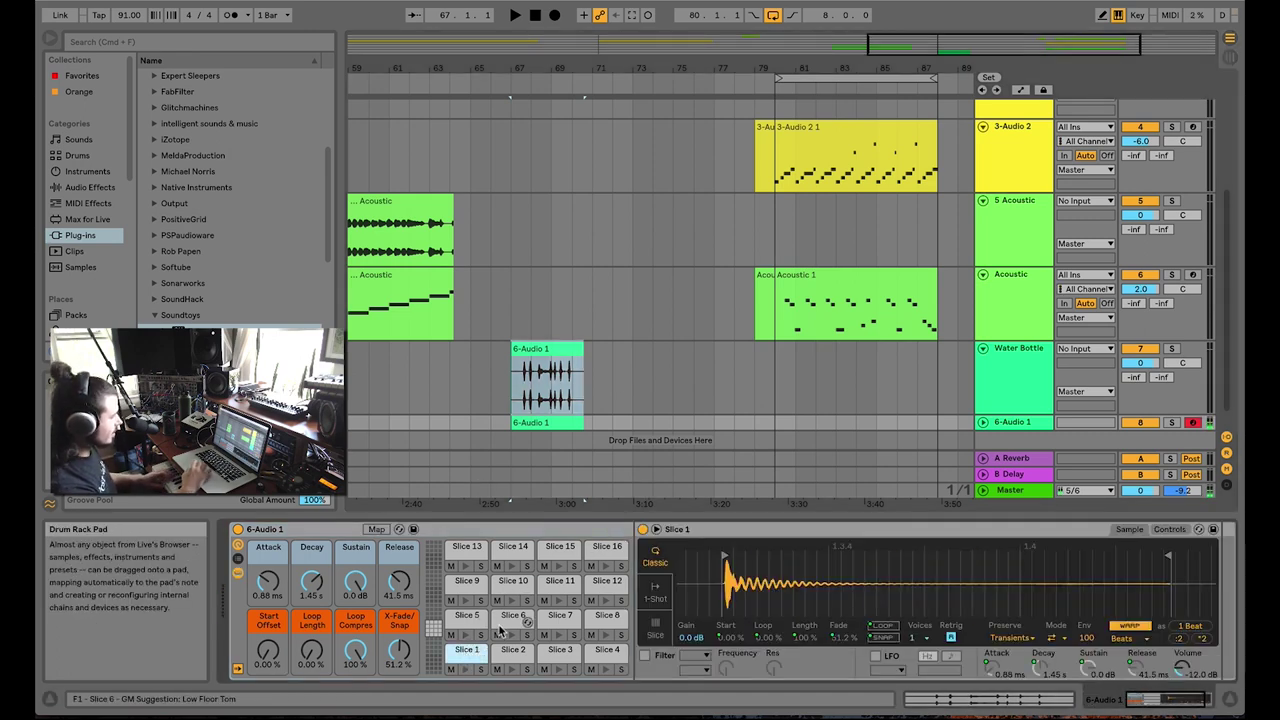
key("w")
key("s")
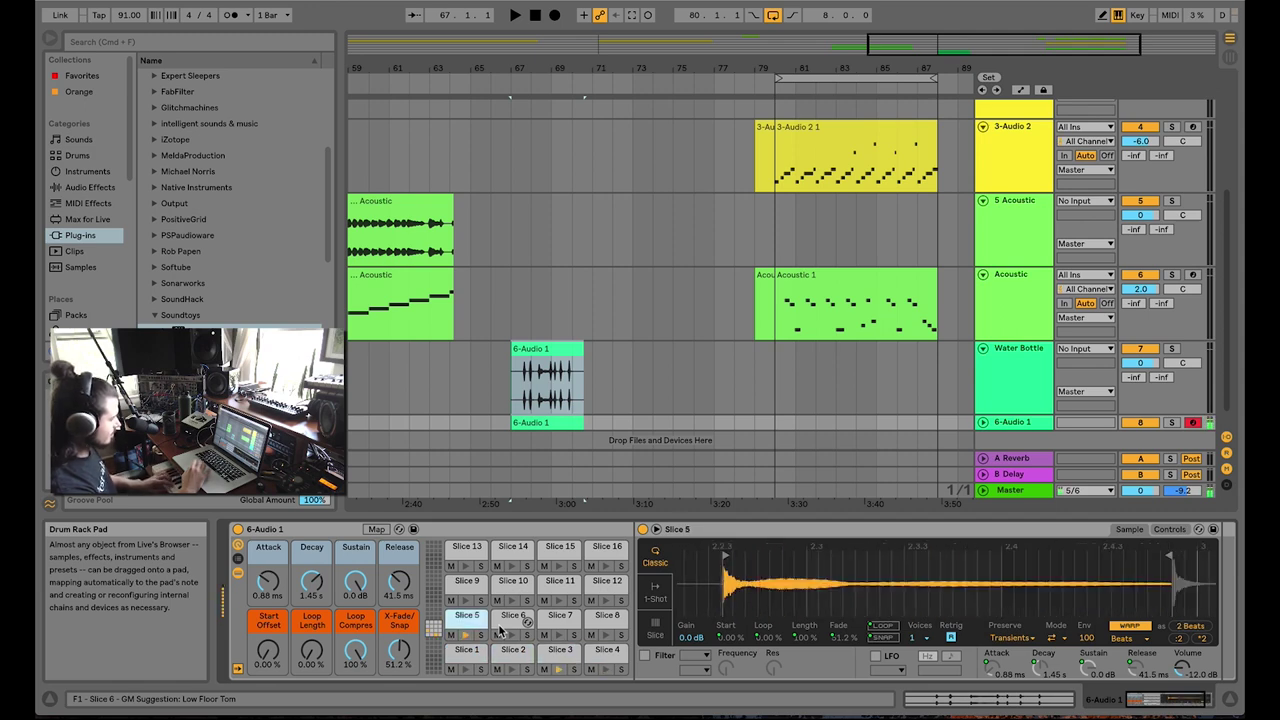
key("a")
key("d")
key("f")
key("g")
key("h")
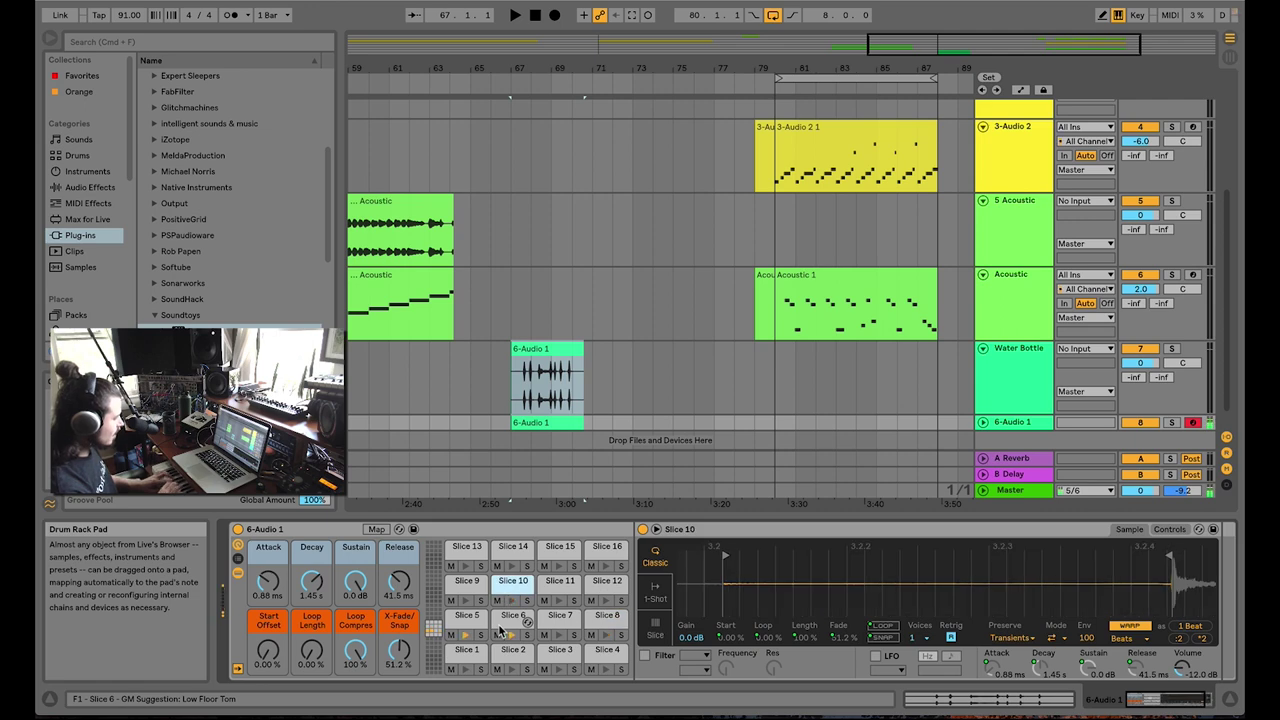
key("d")
key("t")
key("g")
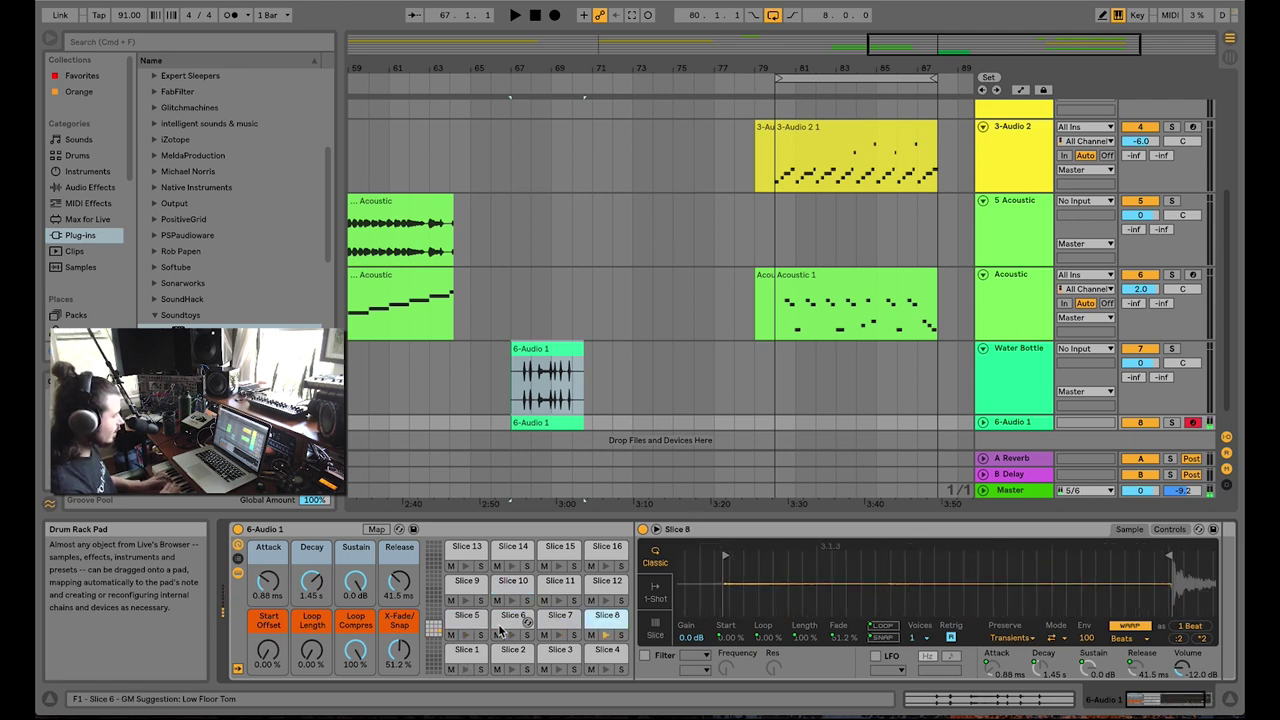
key("d")
key("f")
key("y")
key("h")
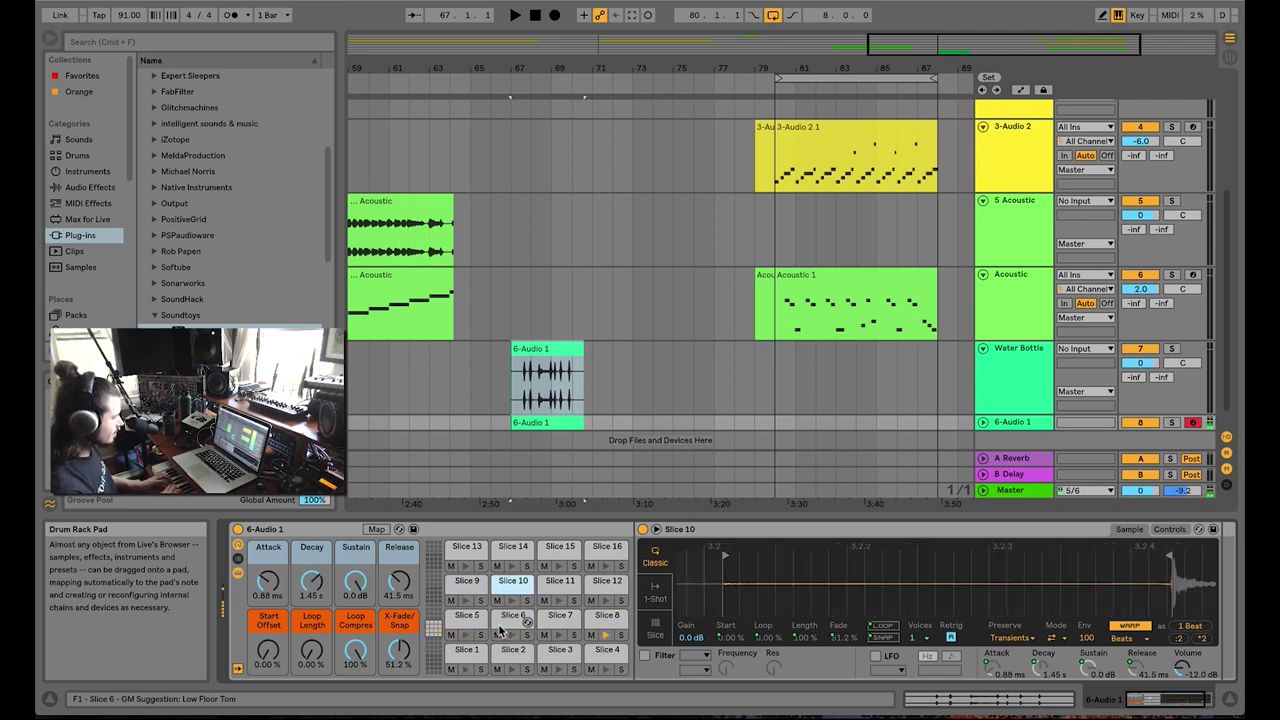
key("g")
key("w")
key("s")
key("d")
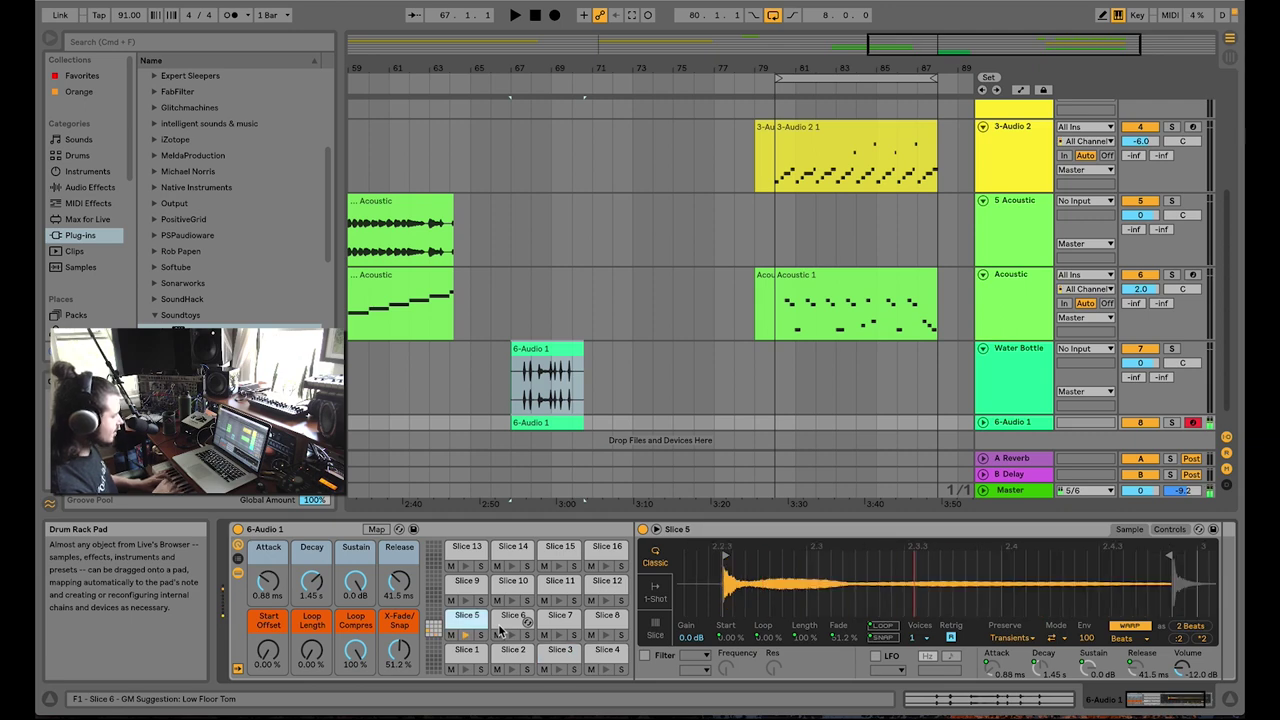
key("f")
key("a")
left_click_drag(891, 592, 891, 574)
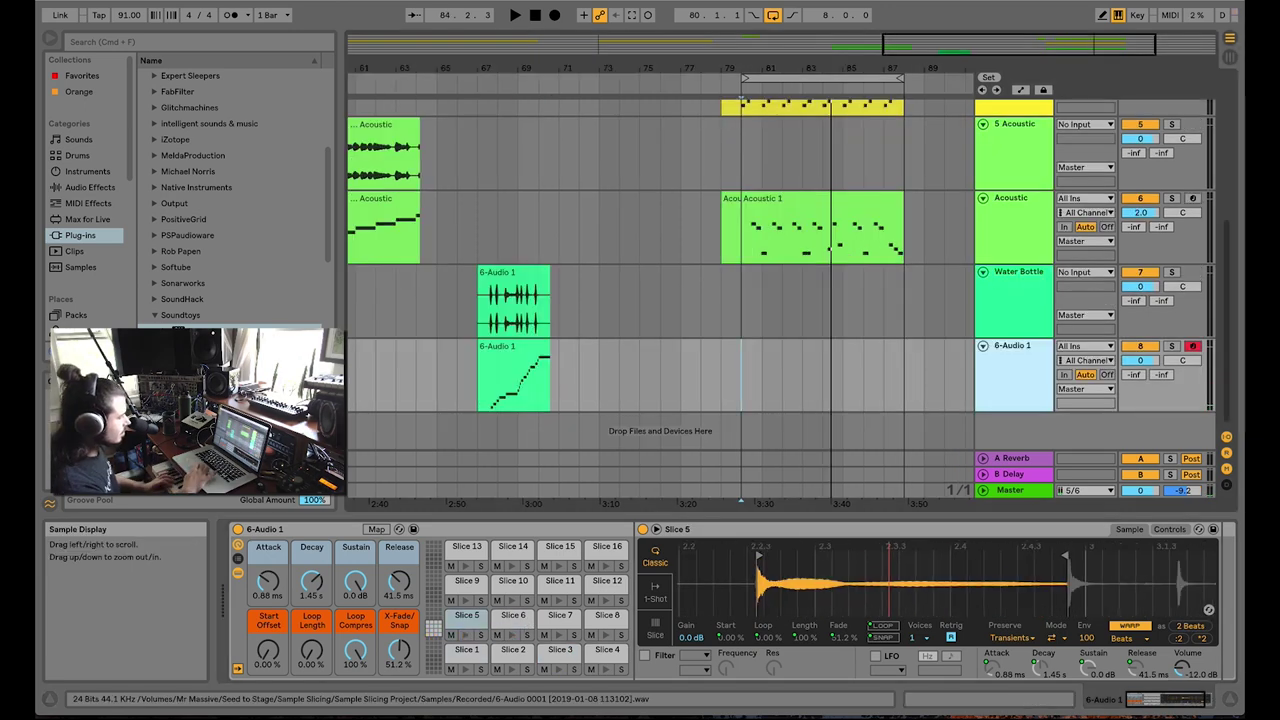
key("d")
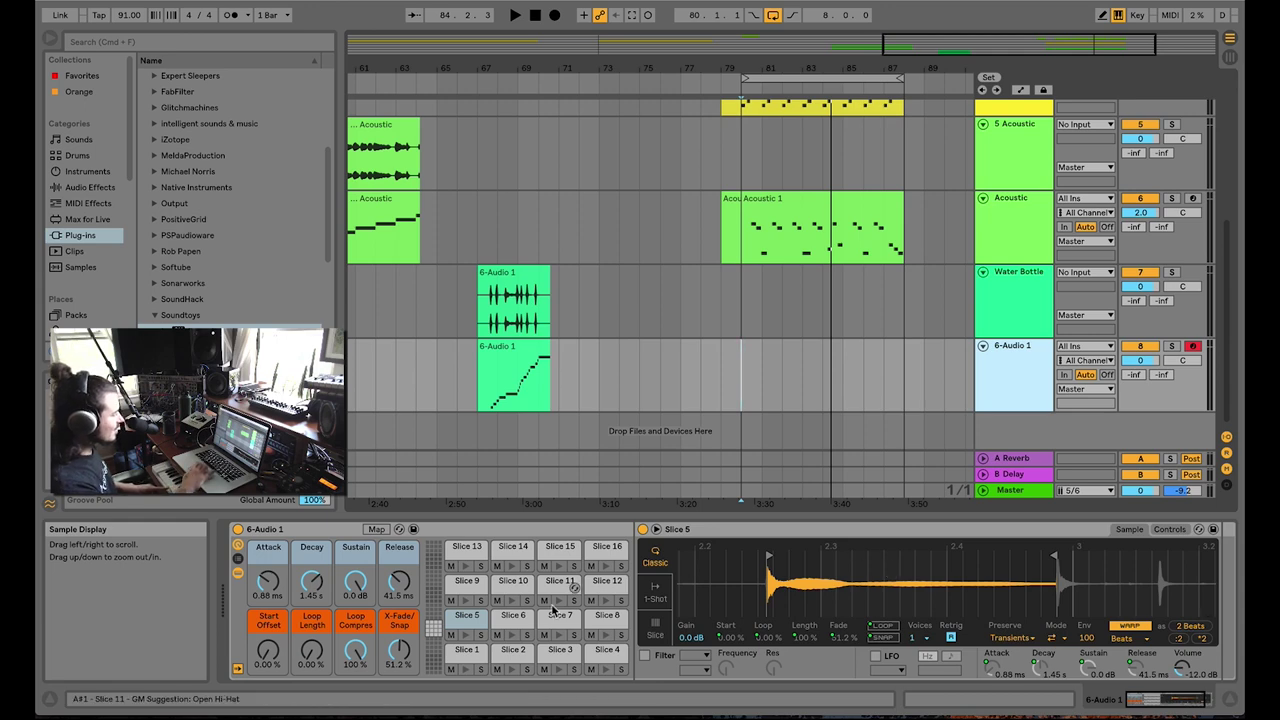
Extract the Slice 5 pad from the 6-Audio 1 rack to its own MIDI track and ungroup the drum rack there
left_click(462, 620)
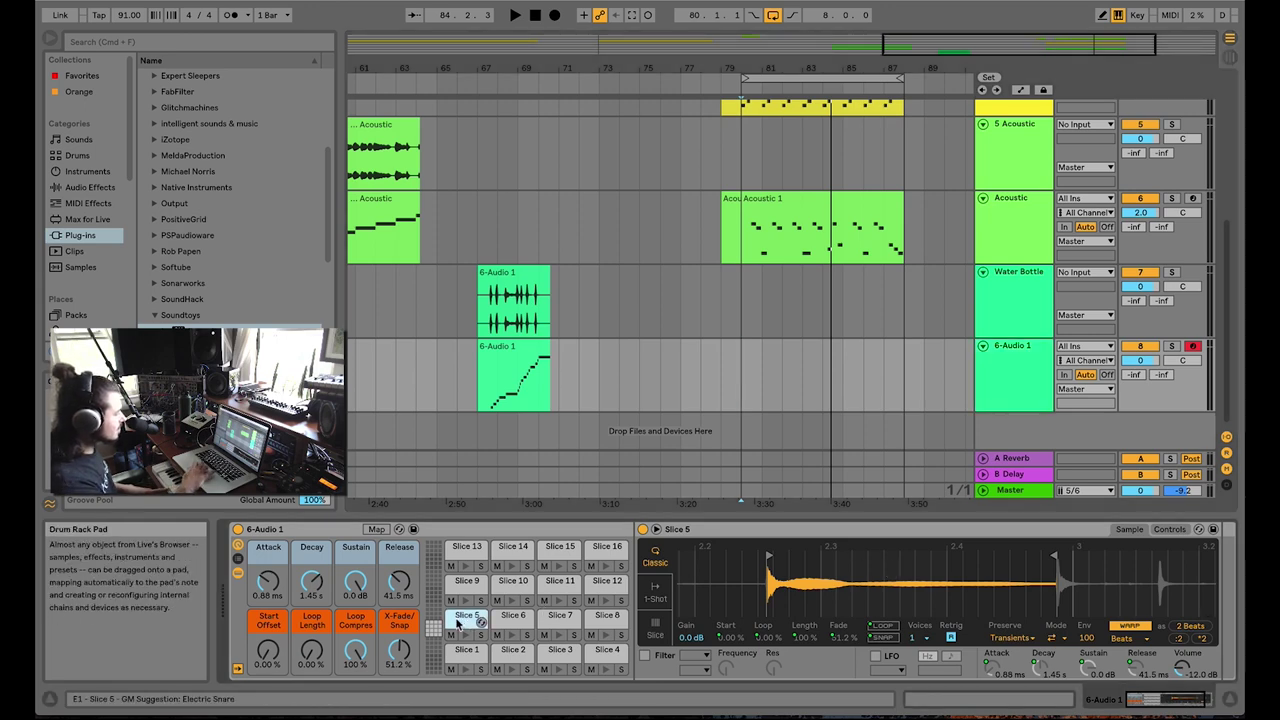
left_click(1003, 425)
key("super+d")
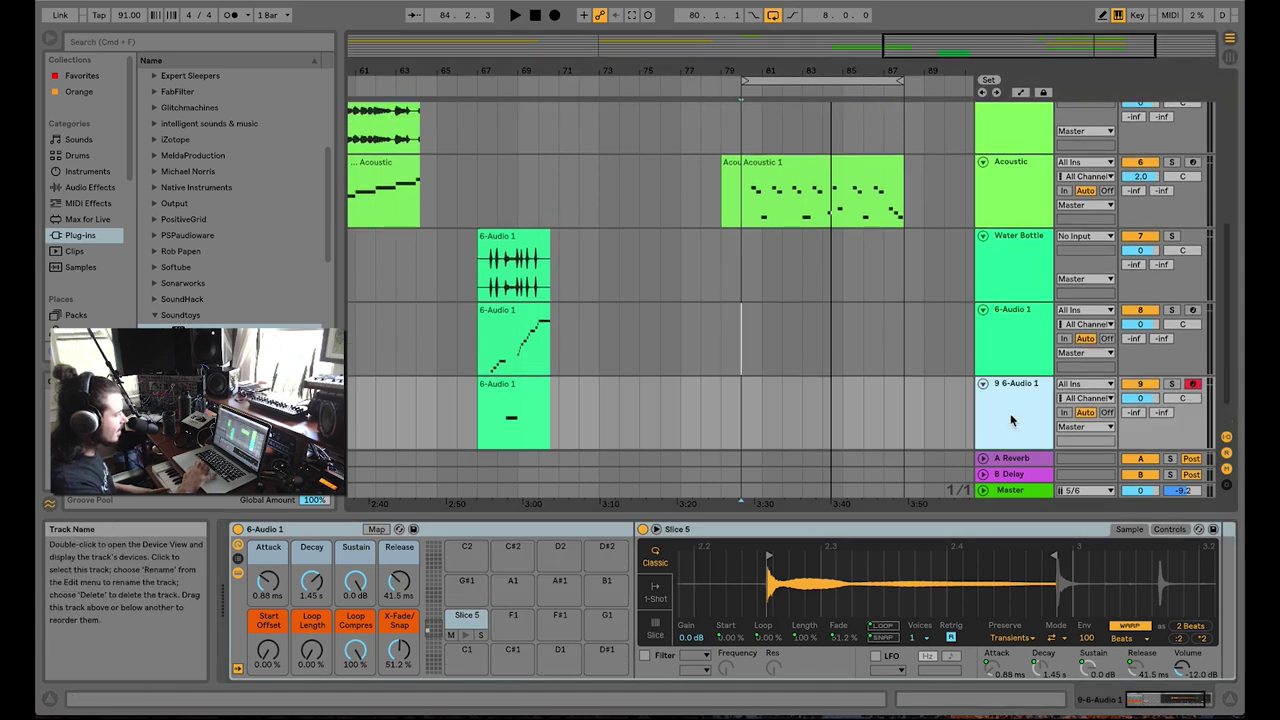
right_click(305, 534)
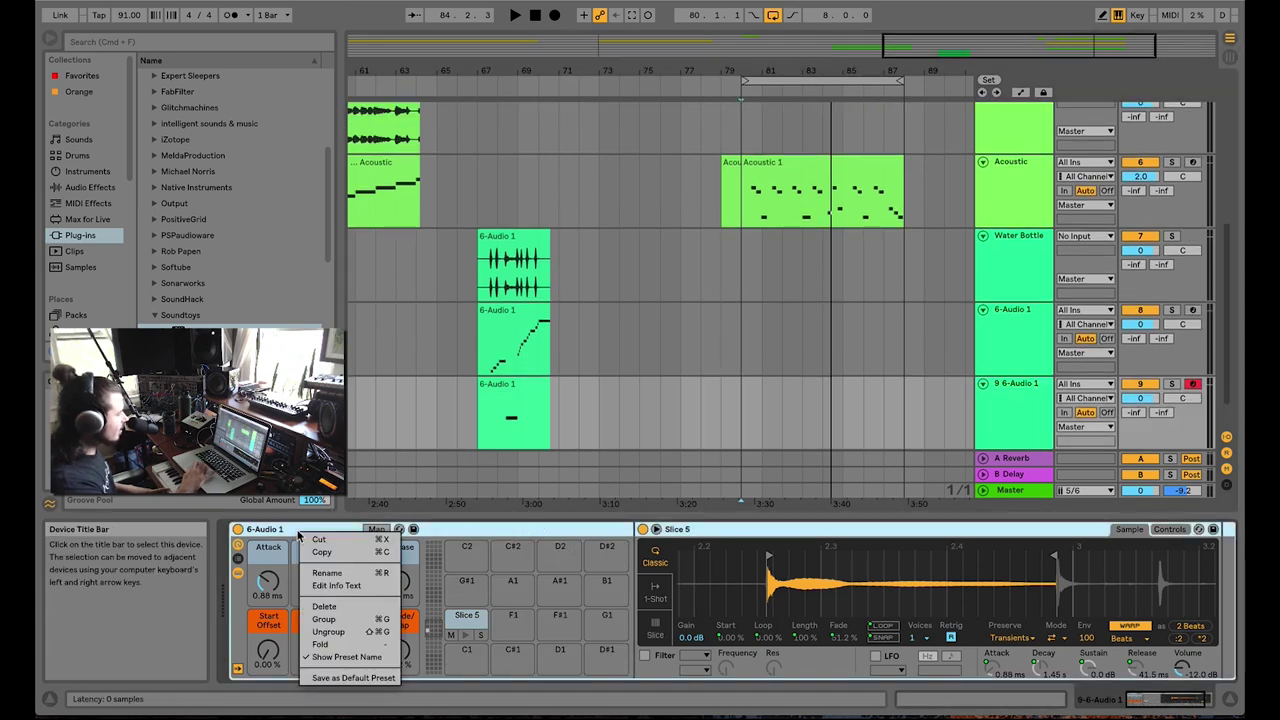
left_click(328, 632)
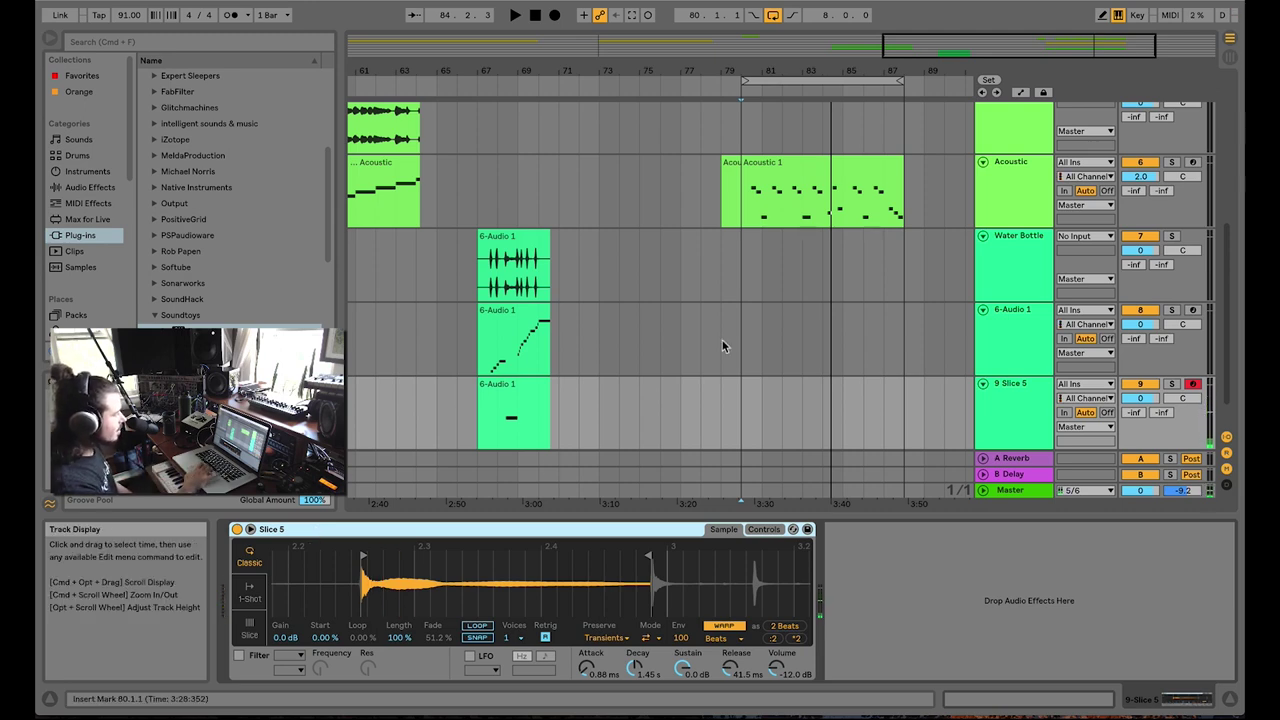
Record a melodic bass pattern on the Slice 5 track over bars 80 to 88 with the metronome on
scroll(735, 393, "right", 5)
left_click(640, 422)
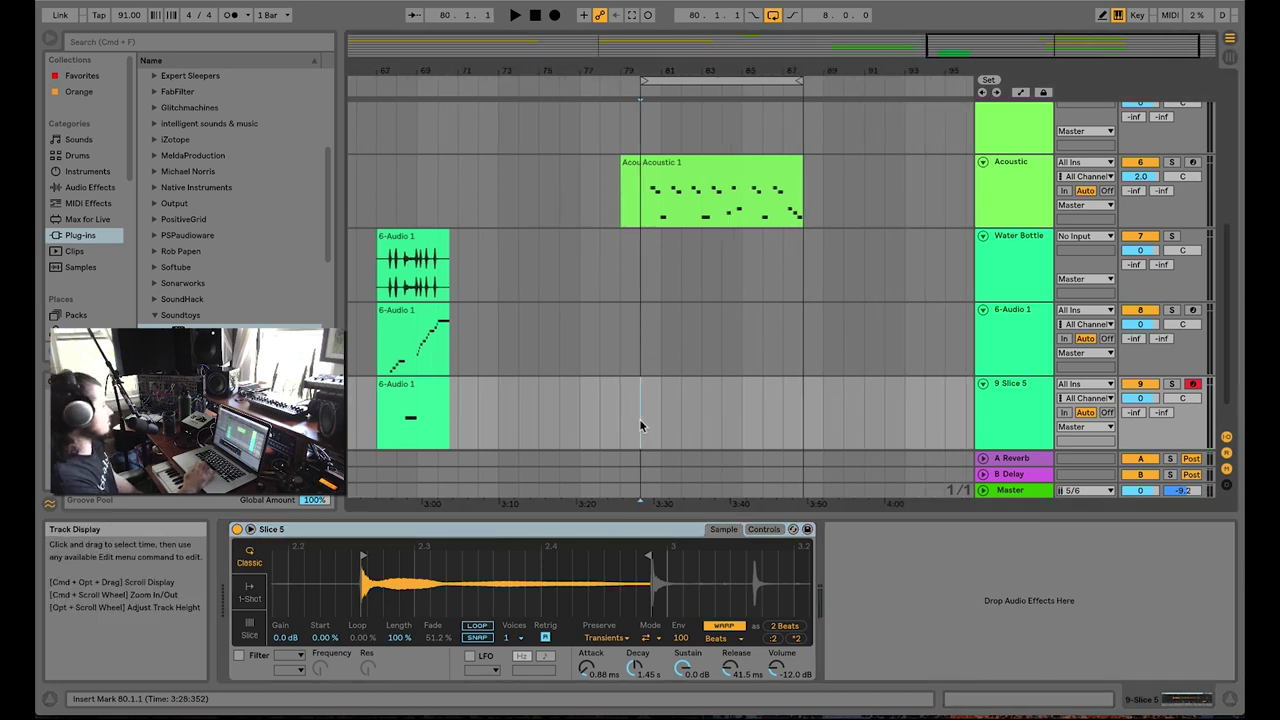
key("F9")
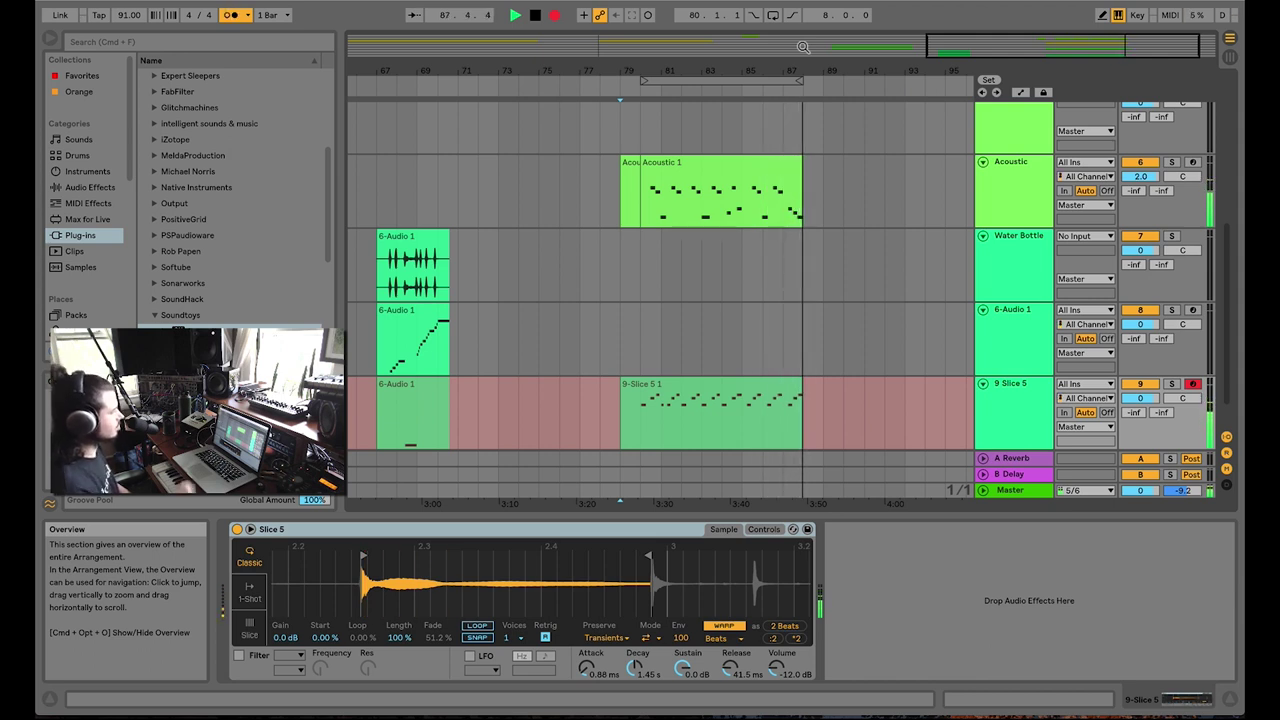
key("space")
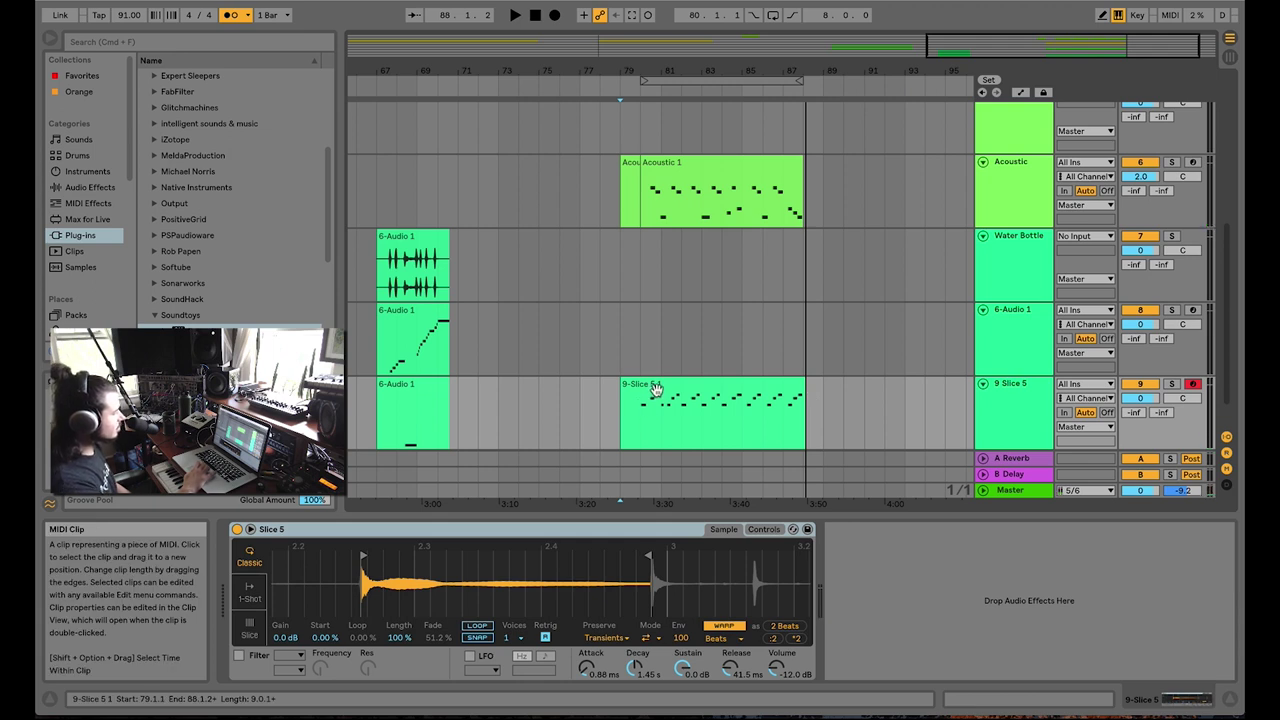
Trim the start of the recorded 9-Slice 5 1 clip to 86.1.1, move it to 80.1.1 and play it back
left_click_drag(620, 390, 763, 392)
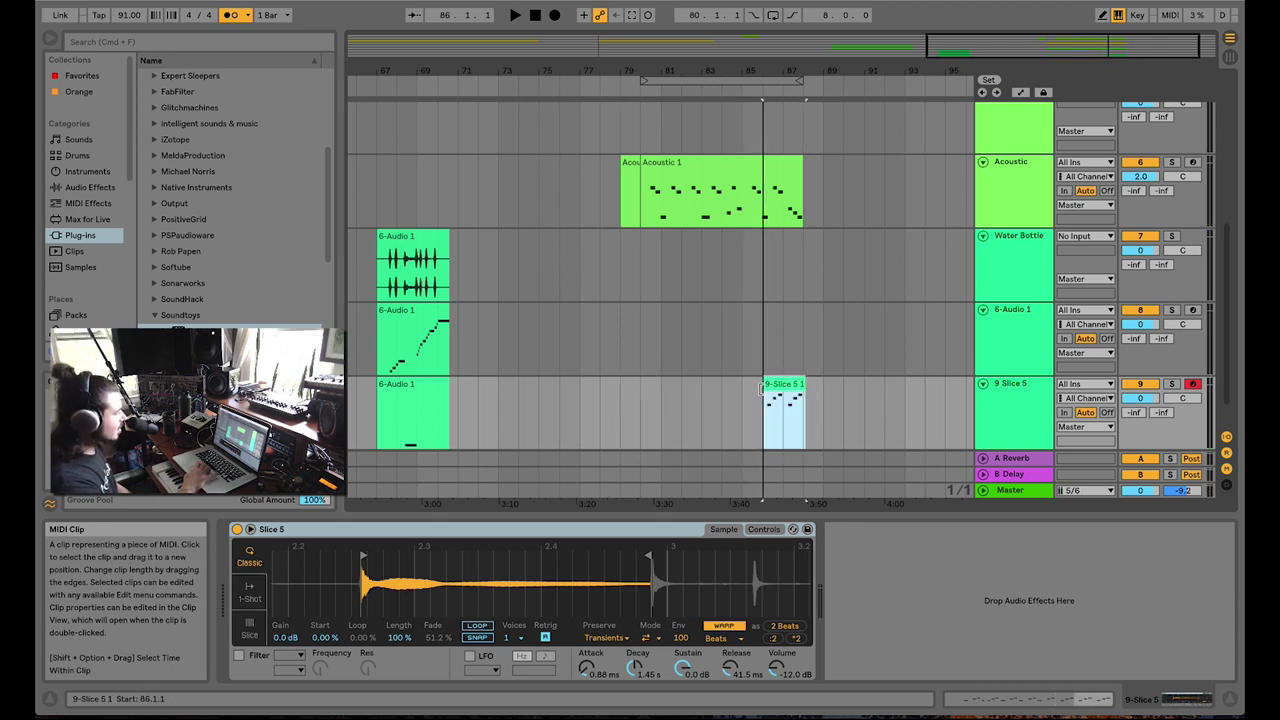
mouse_move(683, 400)
left_mouse_down()
mouse_move(645, 400)
mouse_move(668, 400)
left_mouse_up()
key("space")
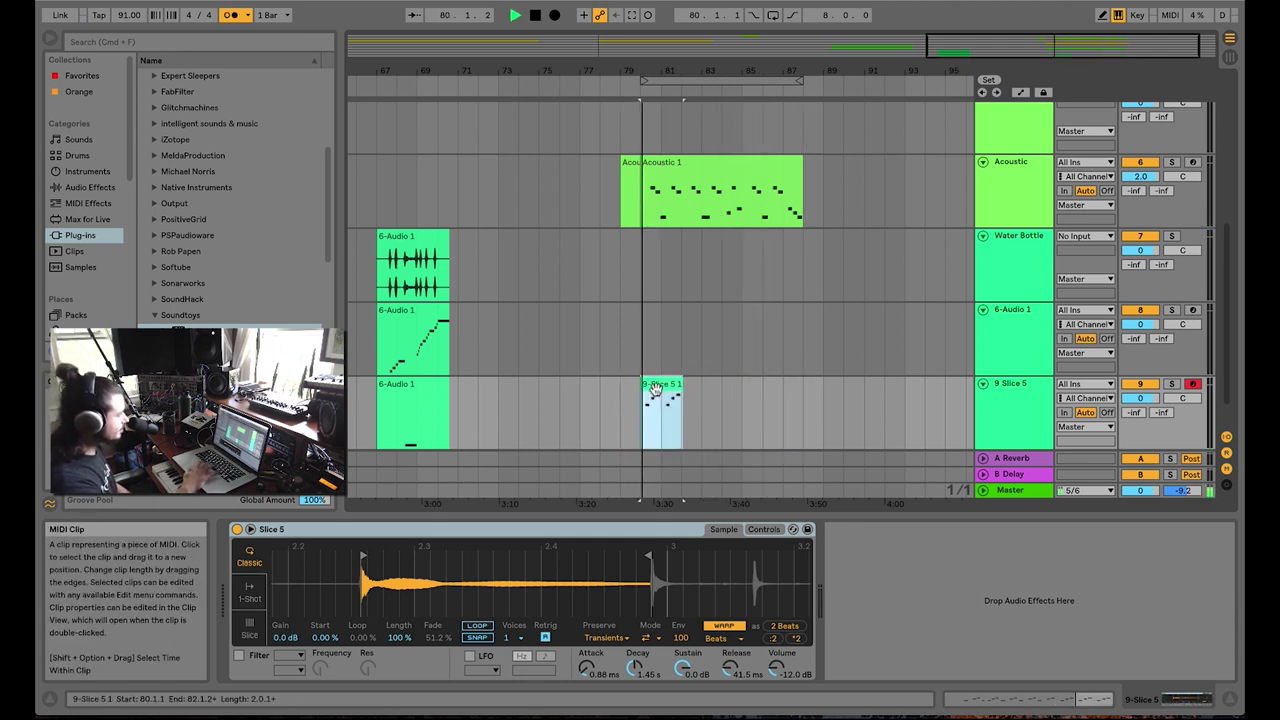
Quantize all notes in the trimmed 9-Slice 5 1 clip, stop playback and select the clip in the arrangement
double_click(669, 390)
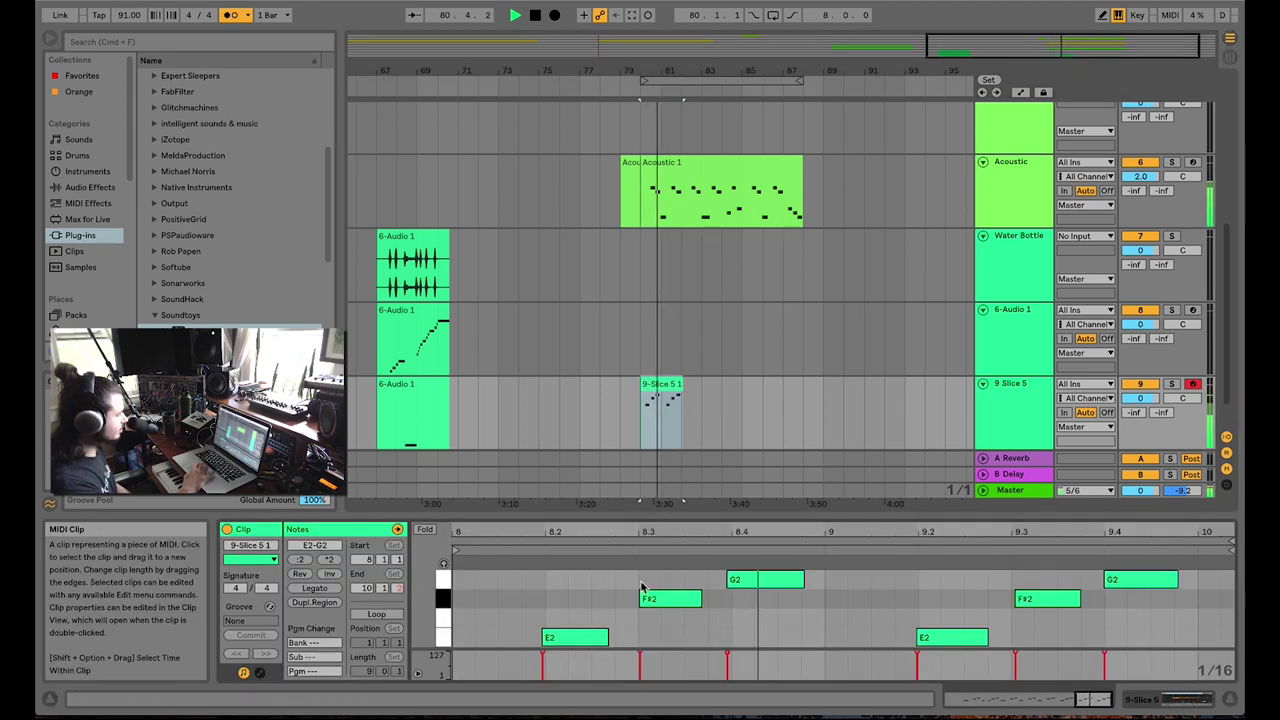
left_click(676, 541)
key("super+u")
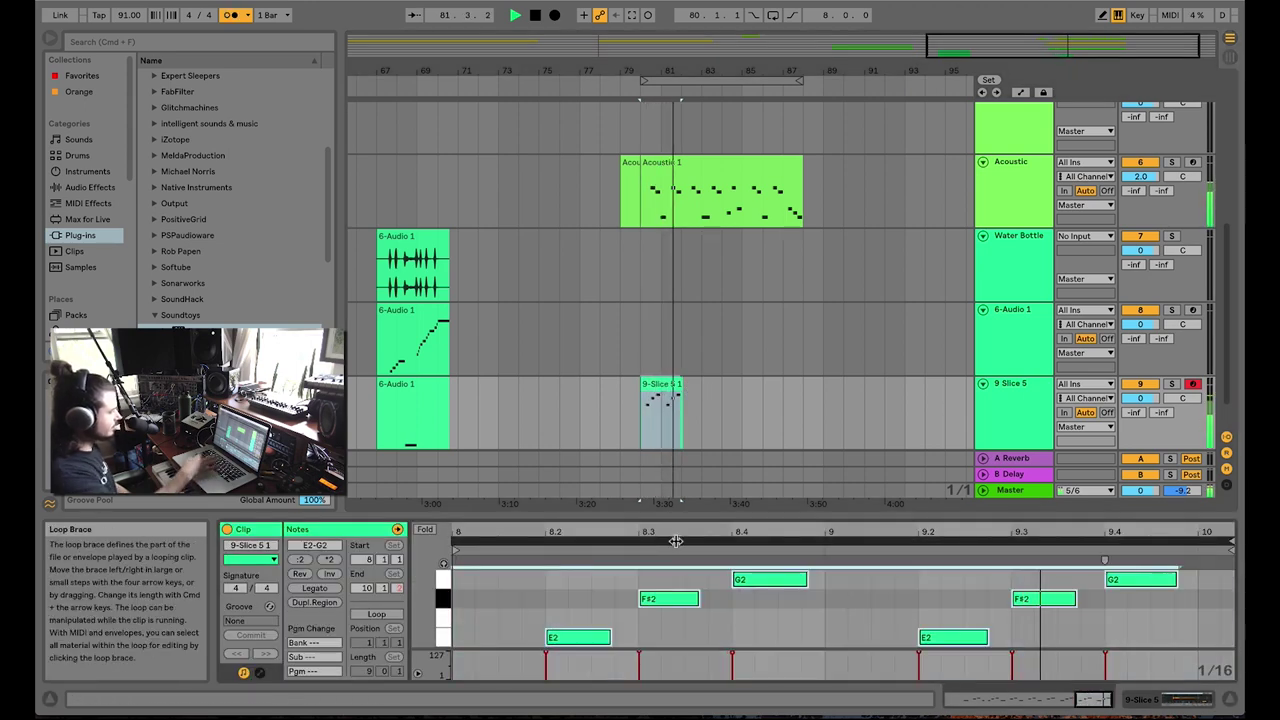
key("space")
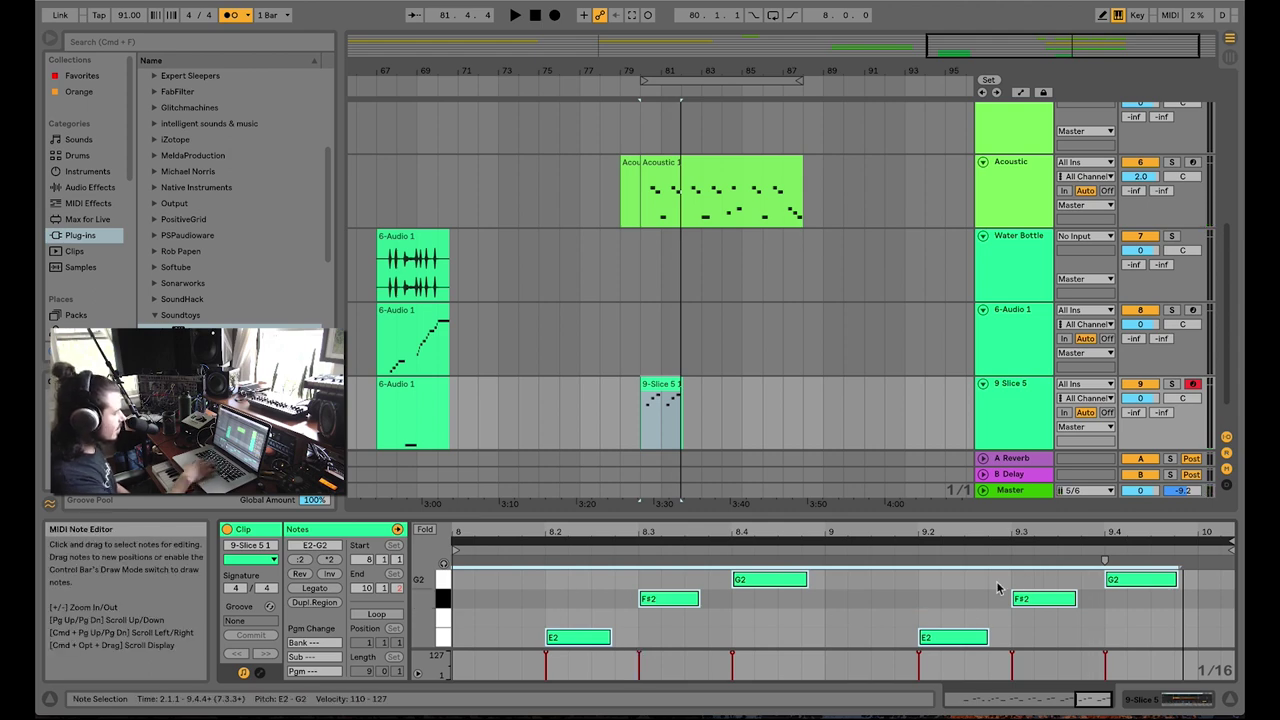
left_click(663, 400)
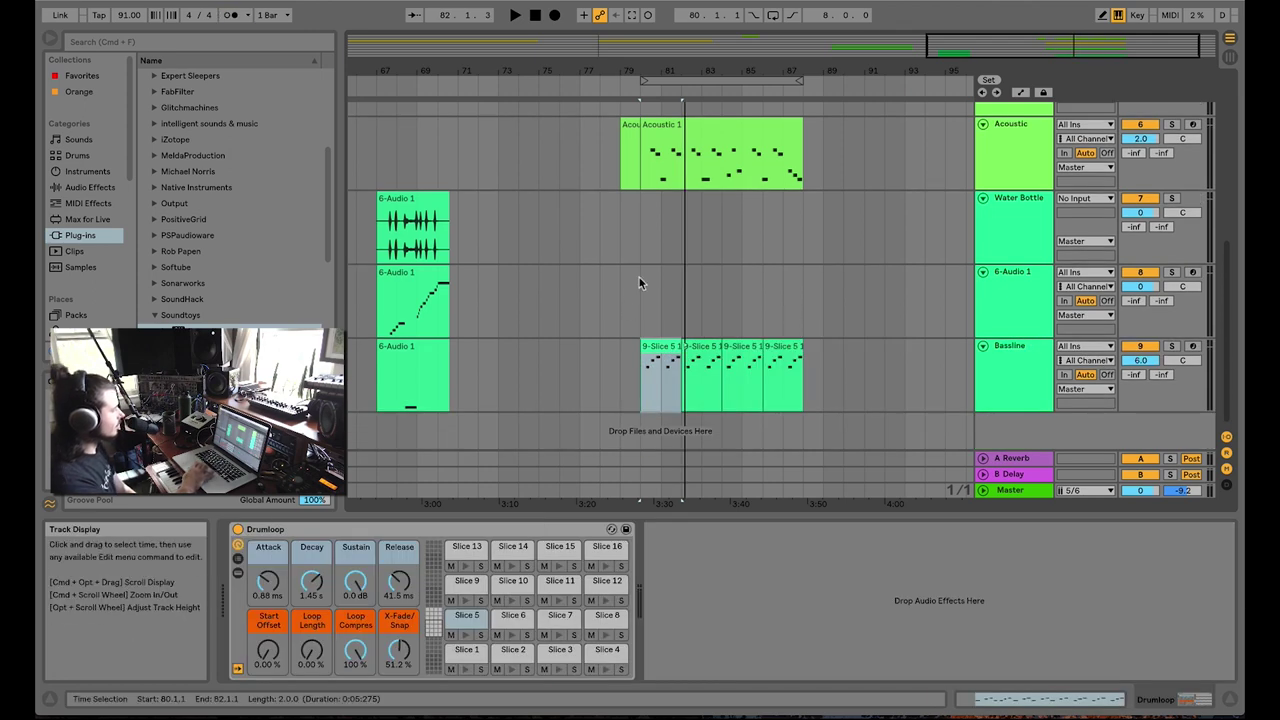
Place the insert marker at 80.1.1 and review the recorded Drumloop, 3-Audio 2 and Acoustic clips
left_click(637, 244)
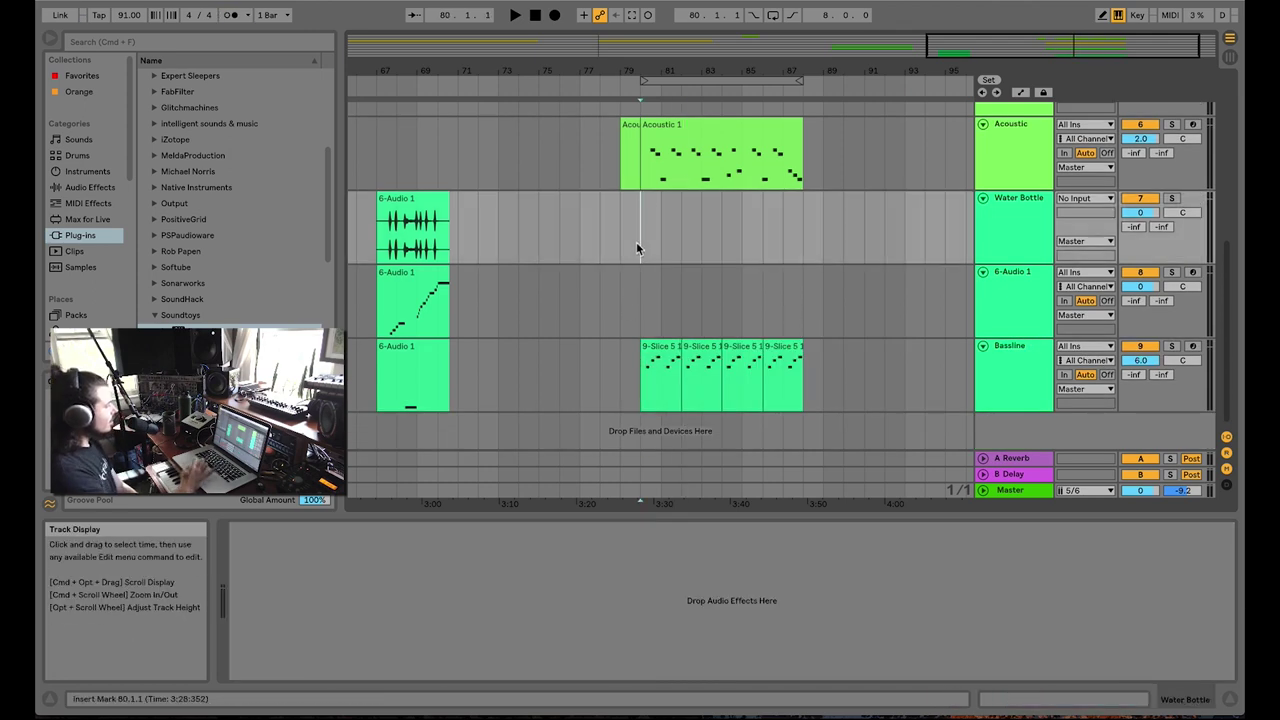
scroll(818, 302, "up", 5)
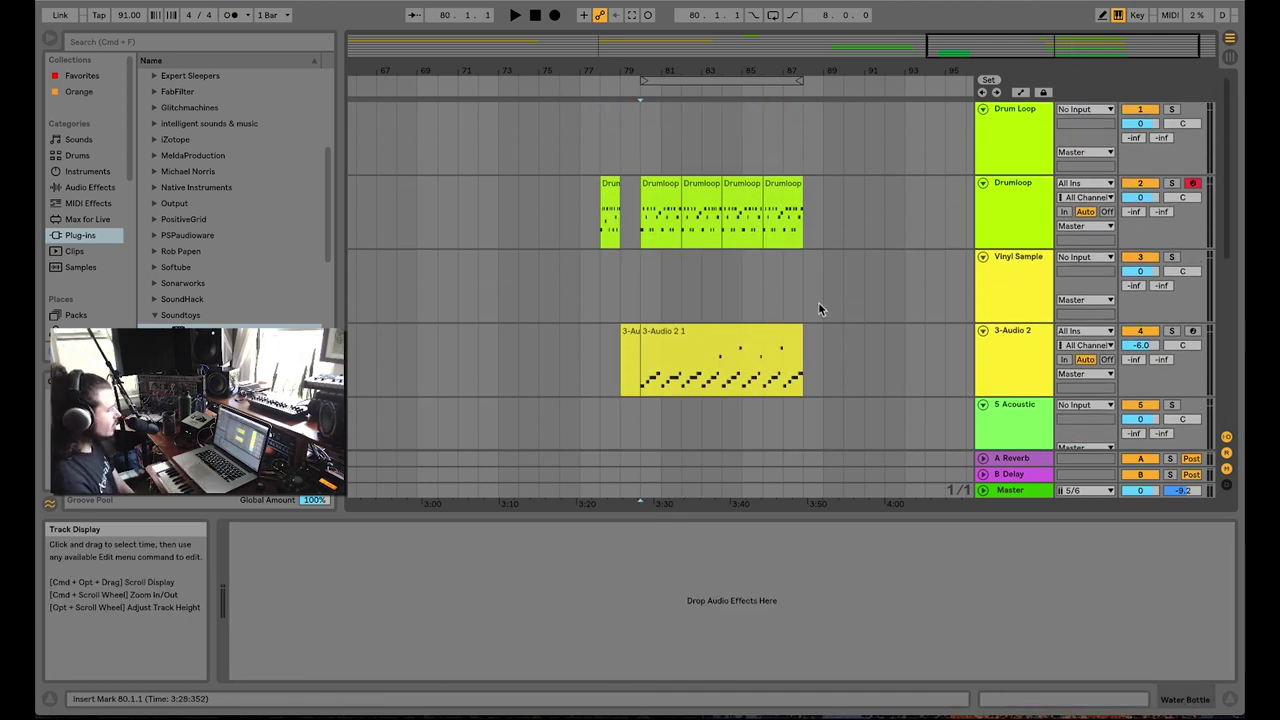
scroll(810, 327, "down", 4)
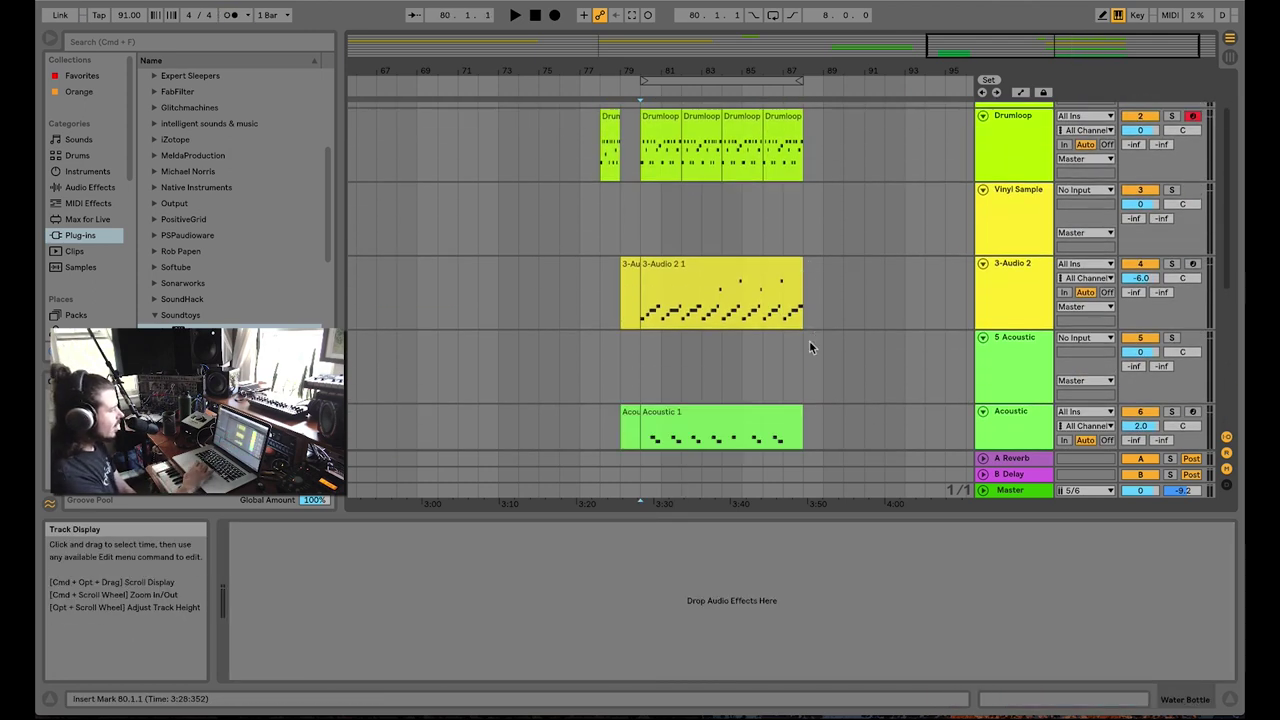
Select the Acoustic MIDI track and inspect Slices 1 to 4 in its drum rack, returning to Slice 1
left_click(1016, 330)
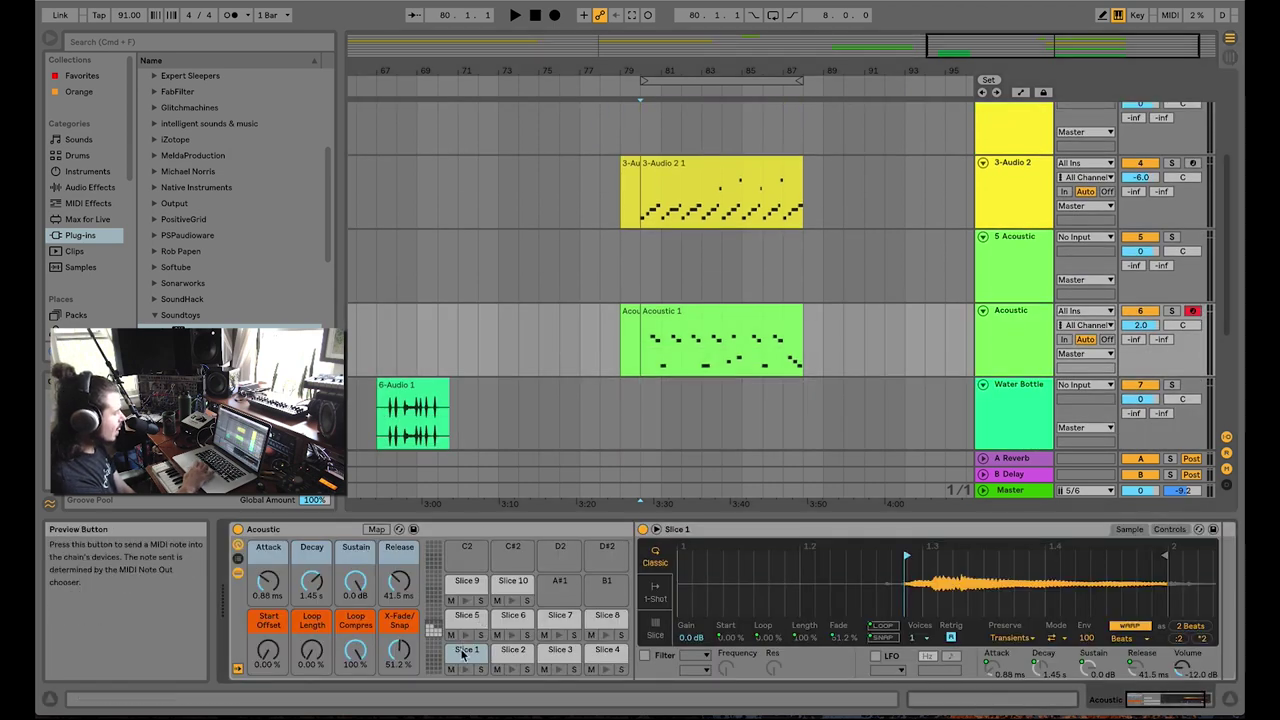
left_click(512, 652)
left_click(550, 653)
left_click(597, 653)
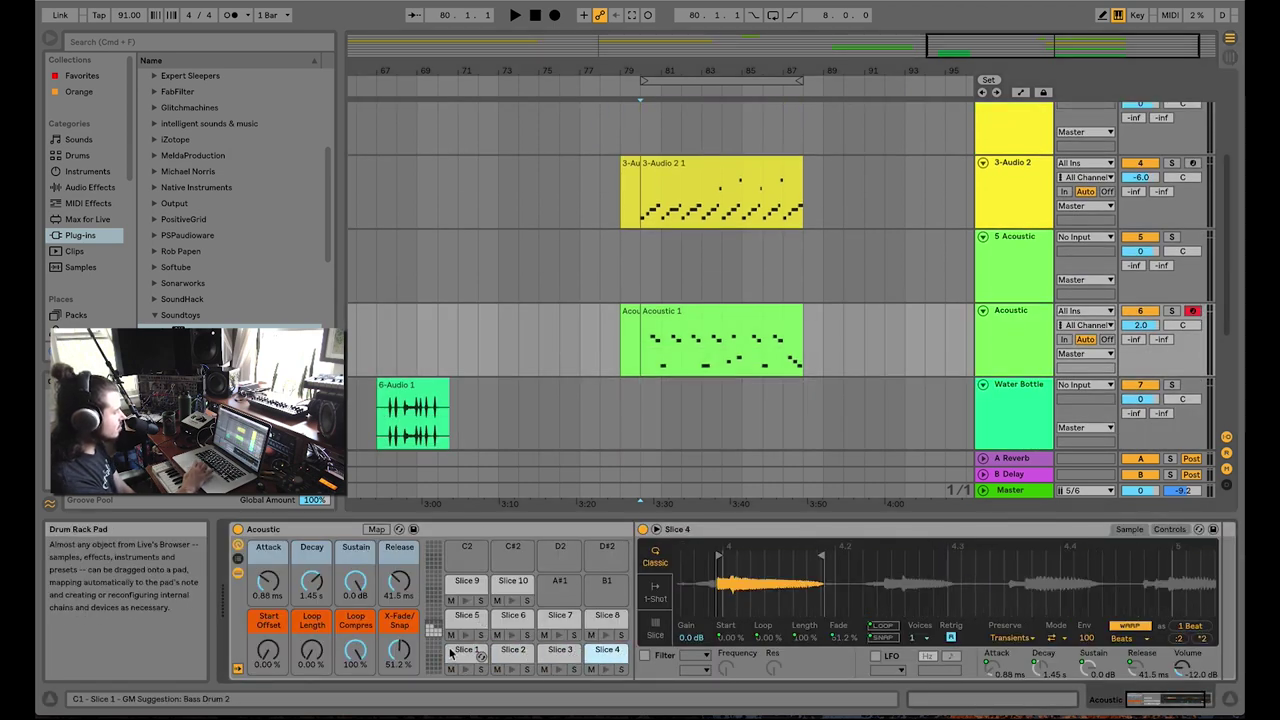
left_click(457, 653)
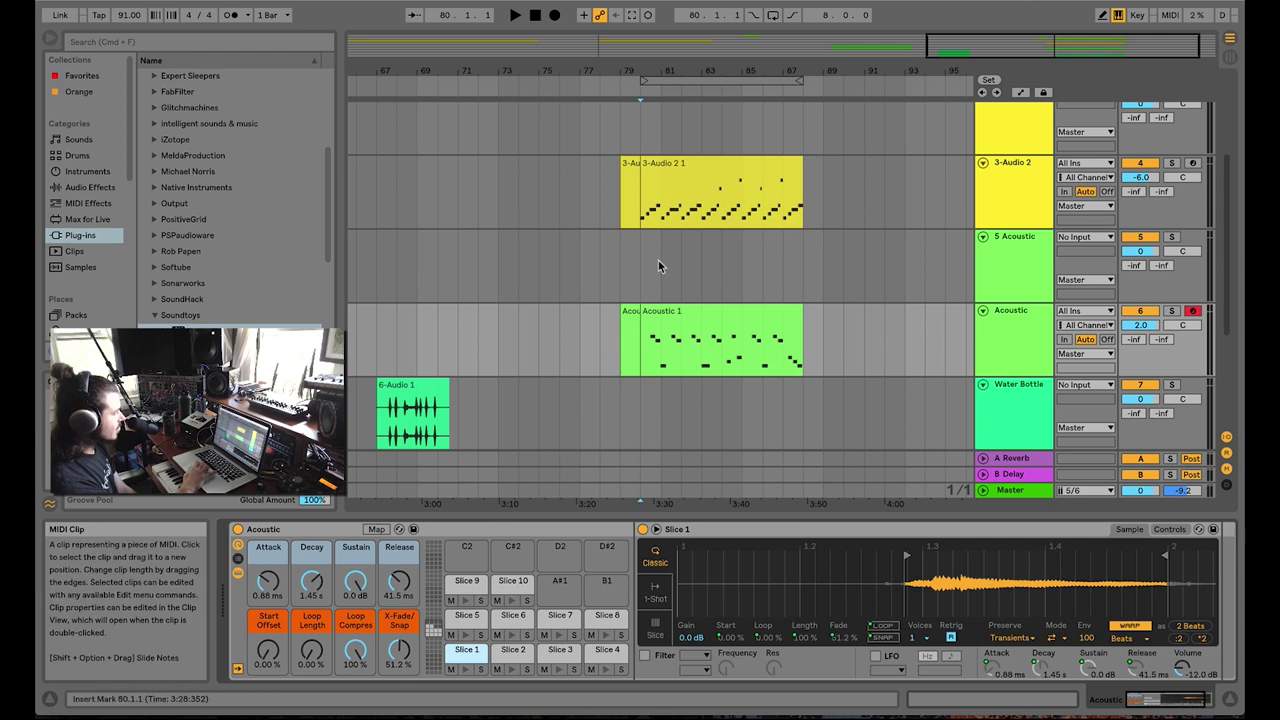
Review the Bassline and other recorded clips in the arrangement and select the Acoustic MIDI track
scroll(724, 284, "down", 3)
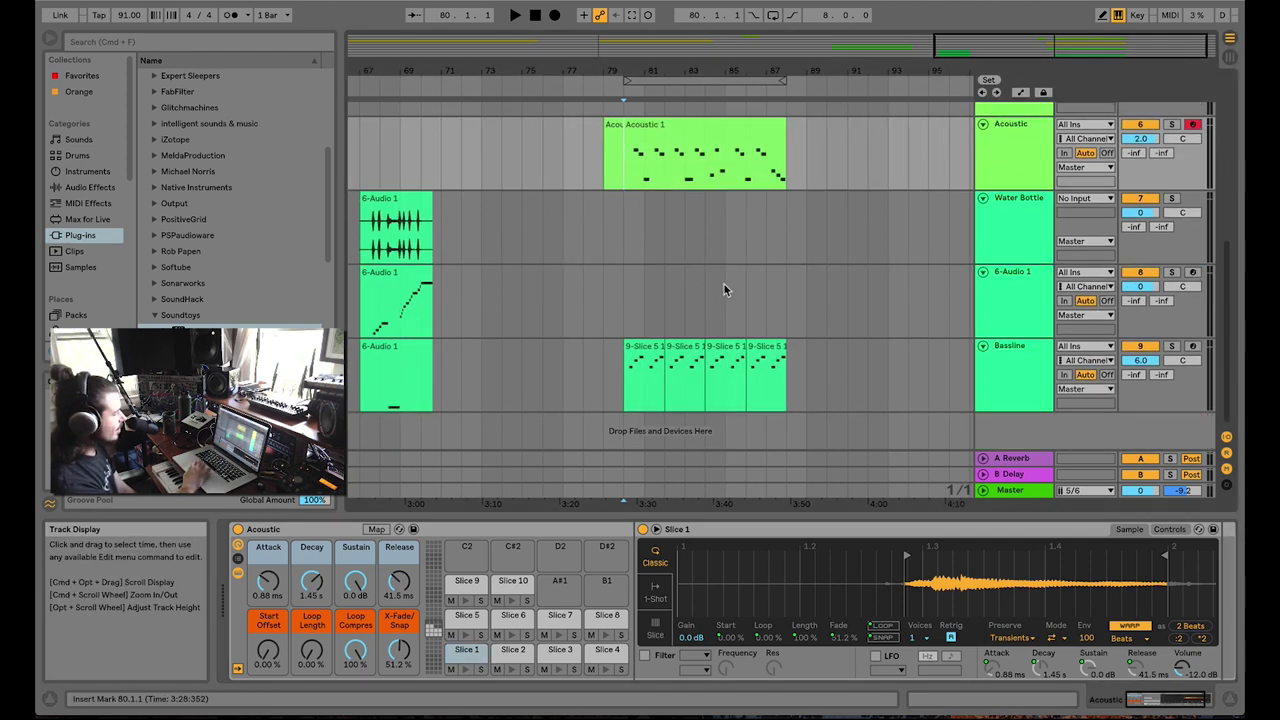
scroll(724, 284, "up", 5)
scroll(726, 288, "down", 2)
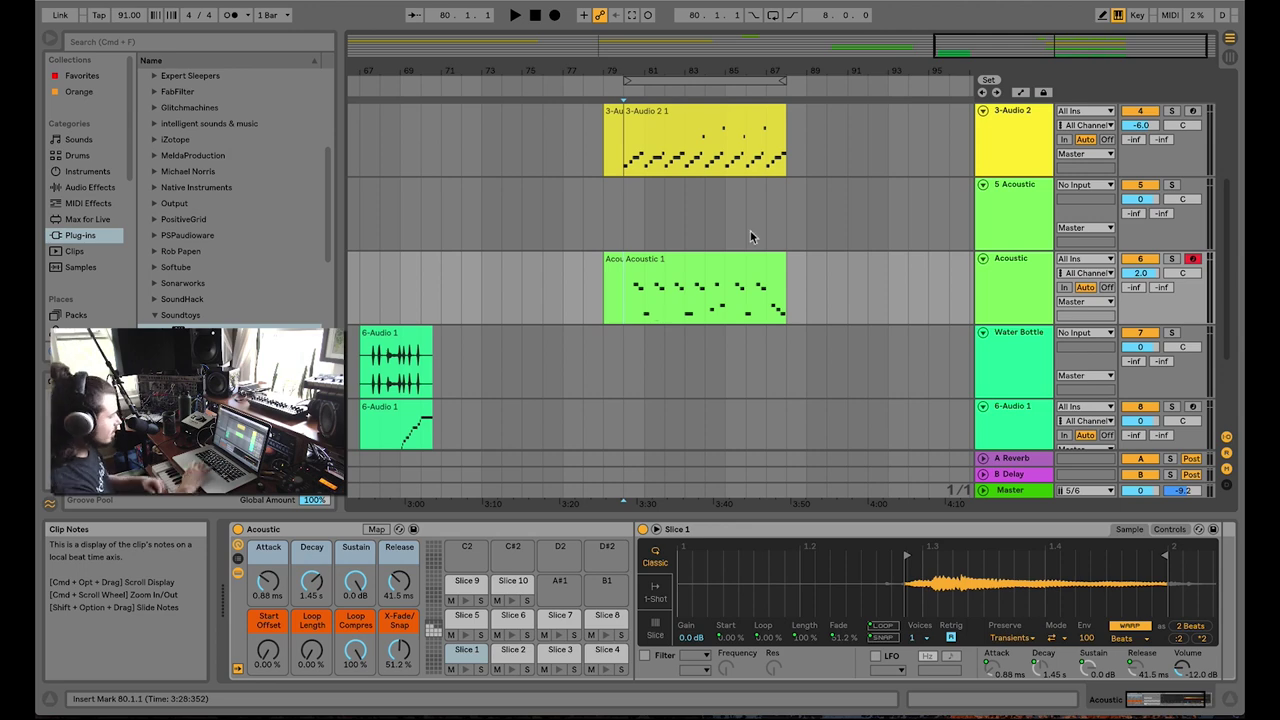
left_click(1008, 268)
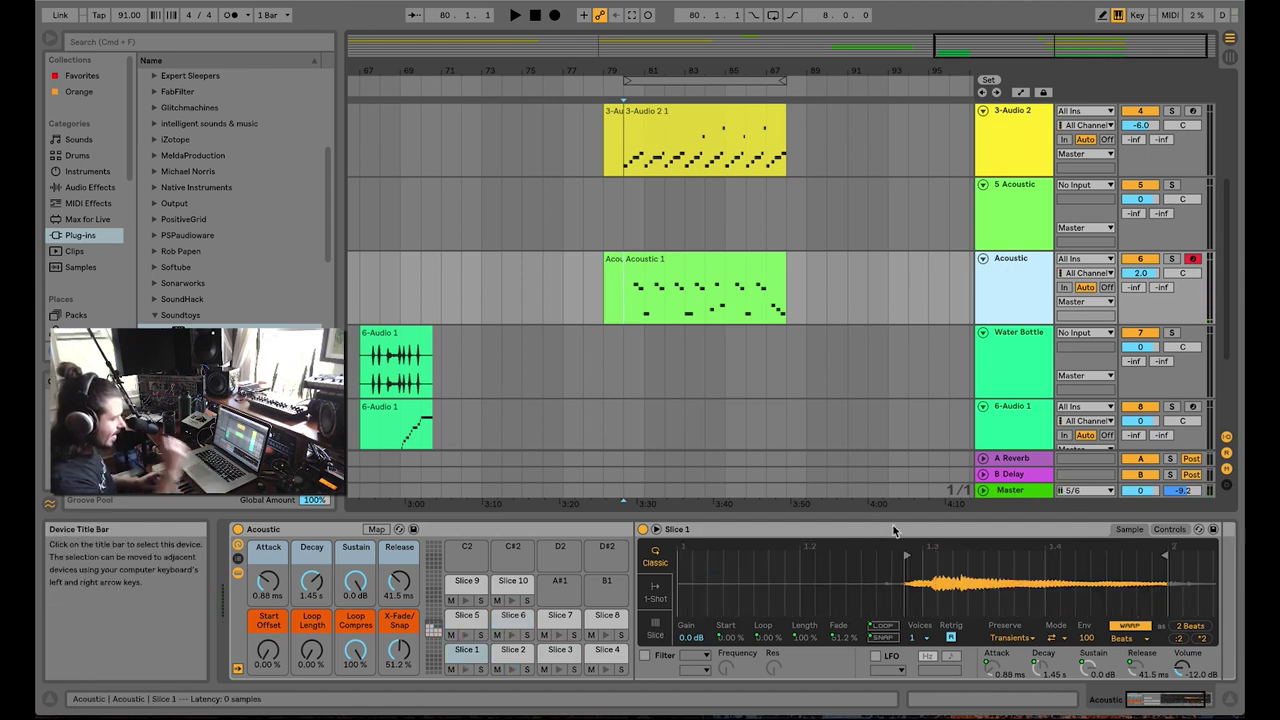
Audition the arrangement from 80.1.1, stop playback and pan Slice 1 of the Acoustic drum rack to the left
key("space")
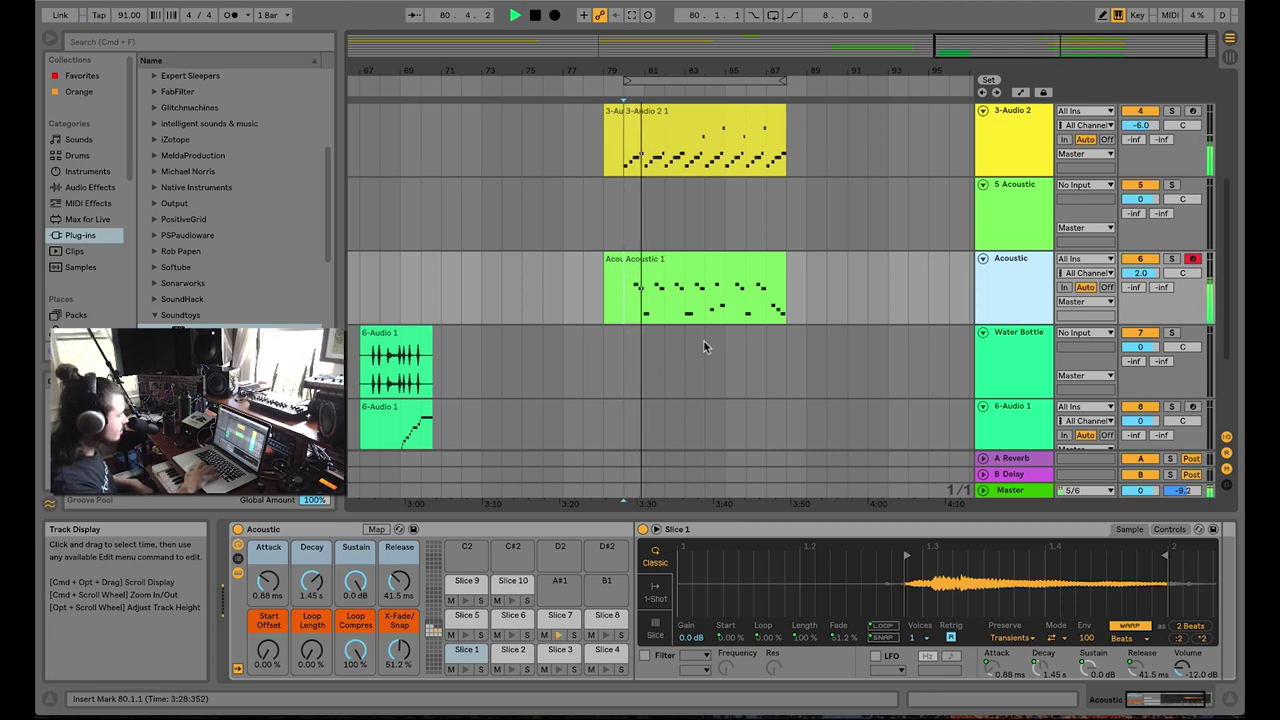
key("space")
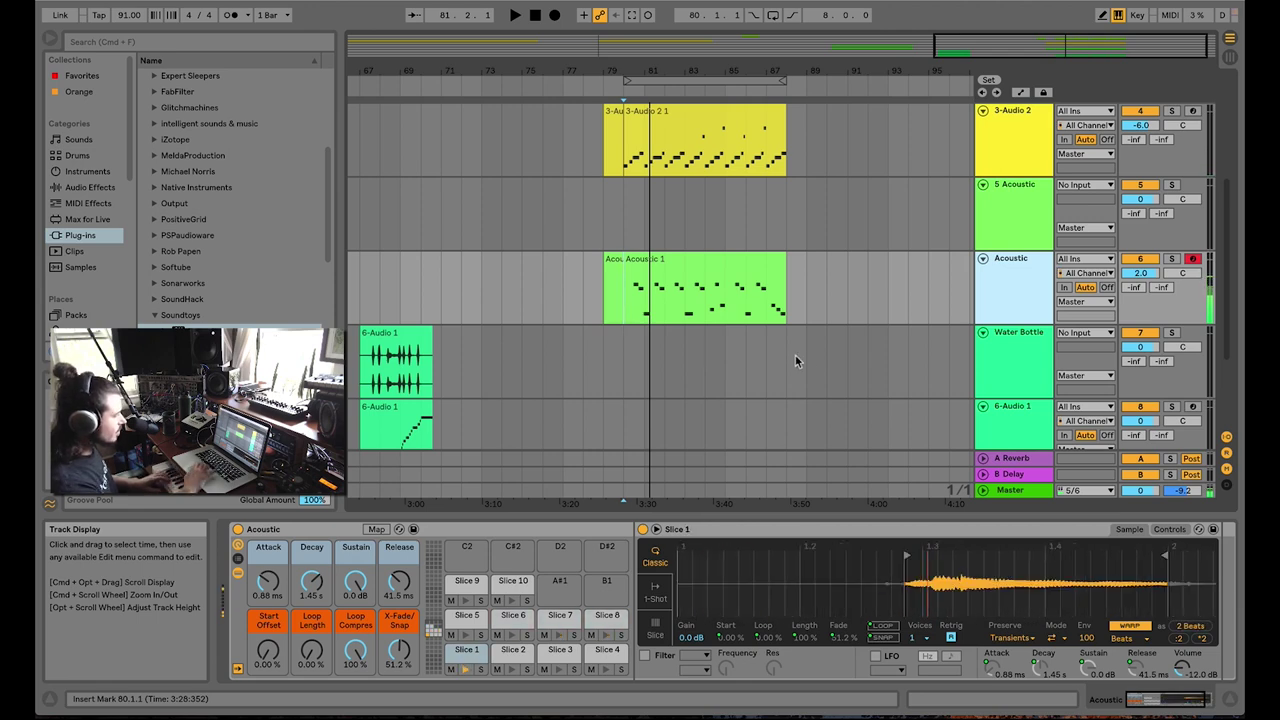
left_click(1170, 530)
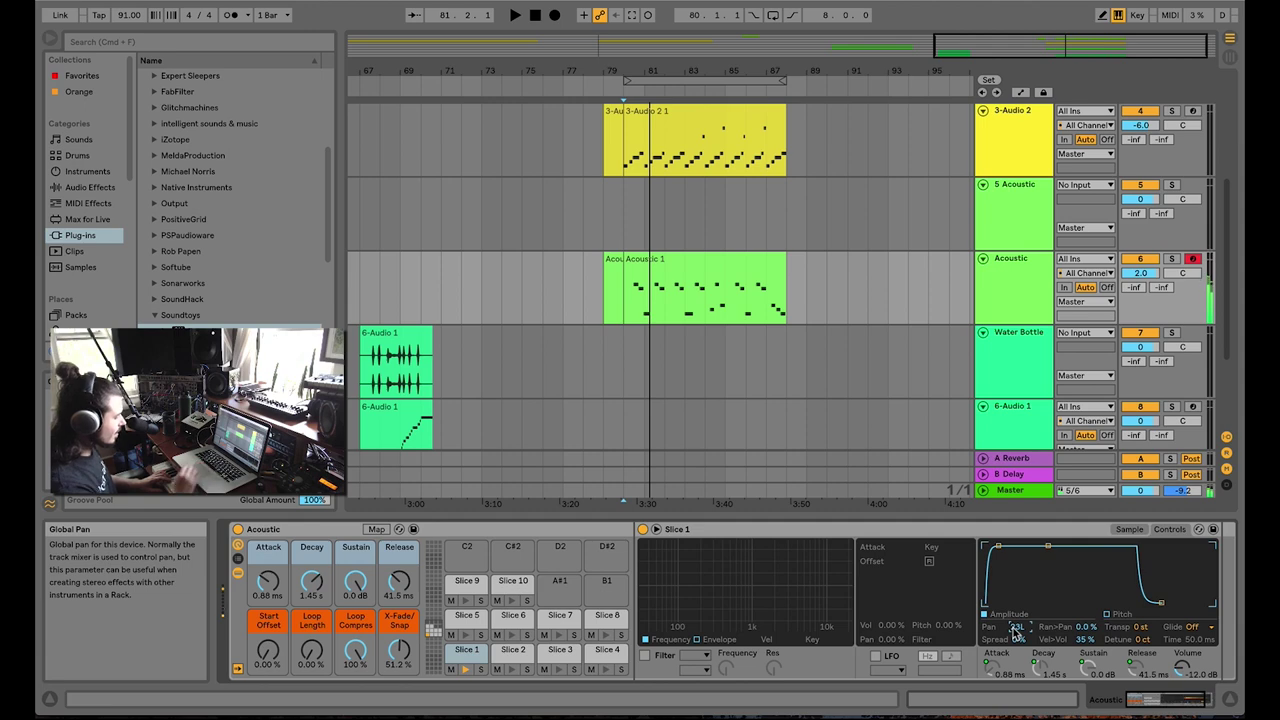
Trigger the other Acoustic slices, panning Slice 7 to 19R and Slice 8 to 16L
key("t")
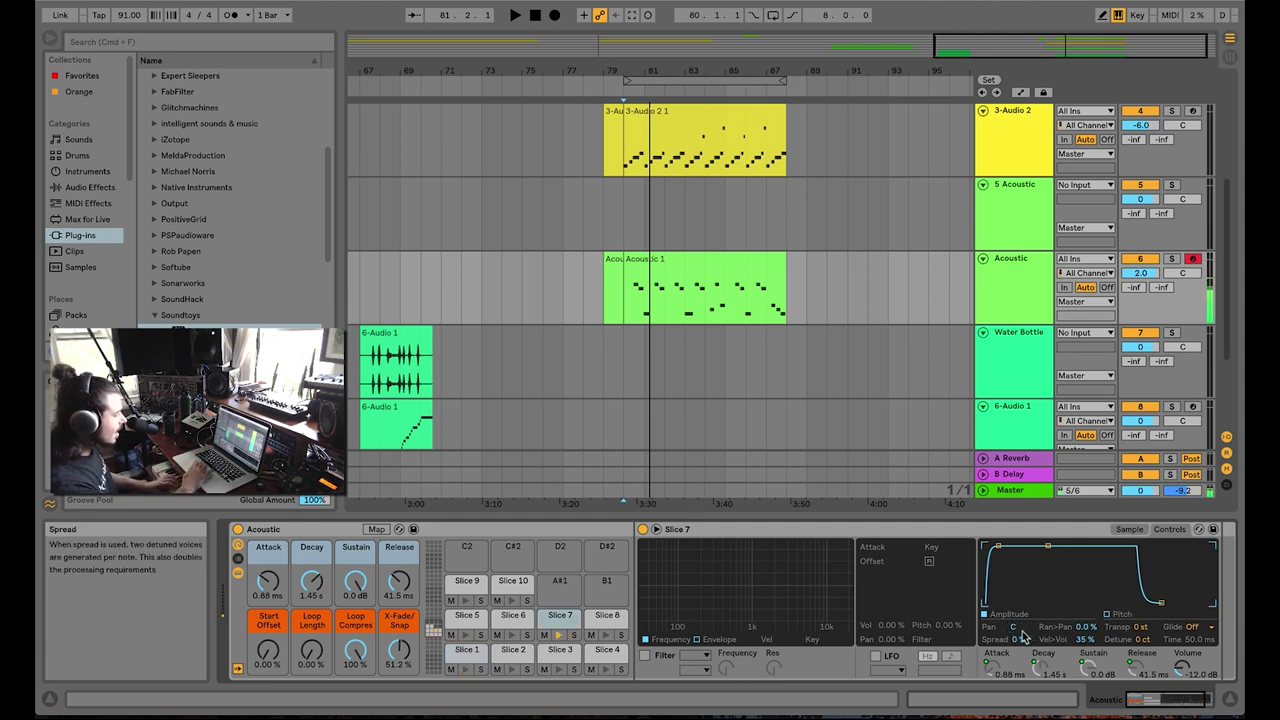
left_click(1129, 529)
left_click(1168, 529)
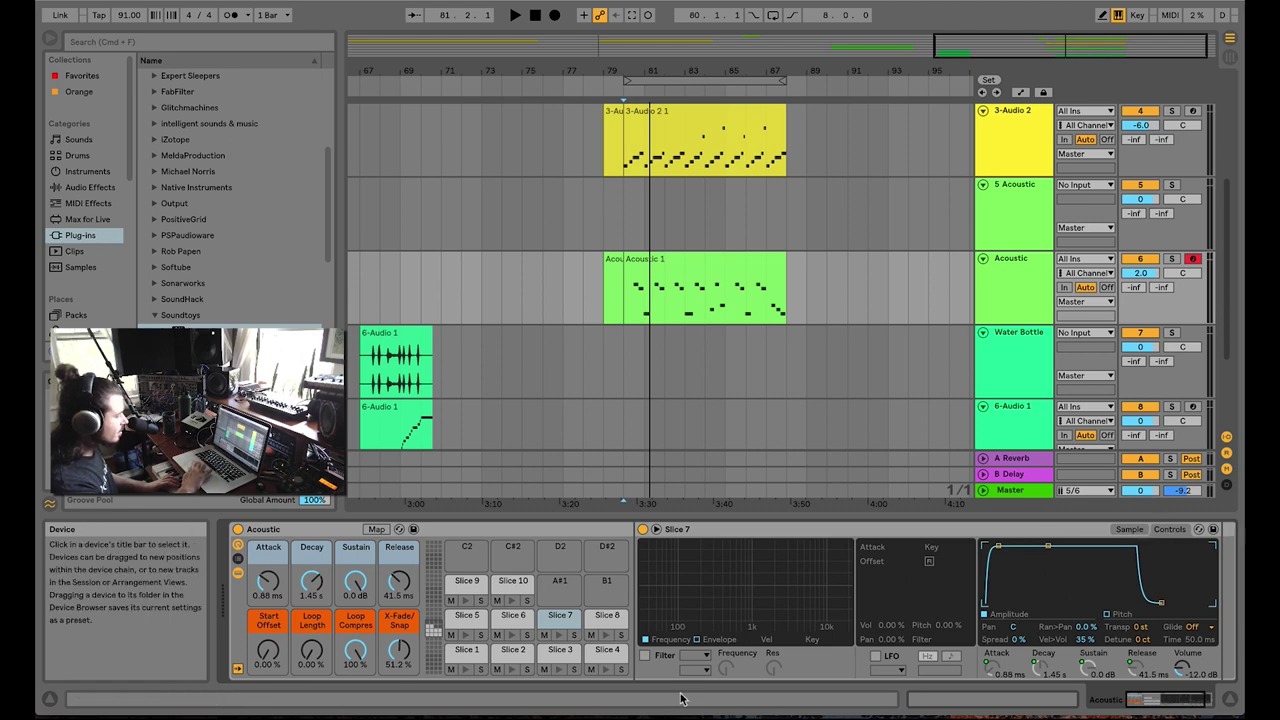
key("a")
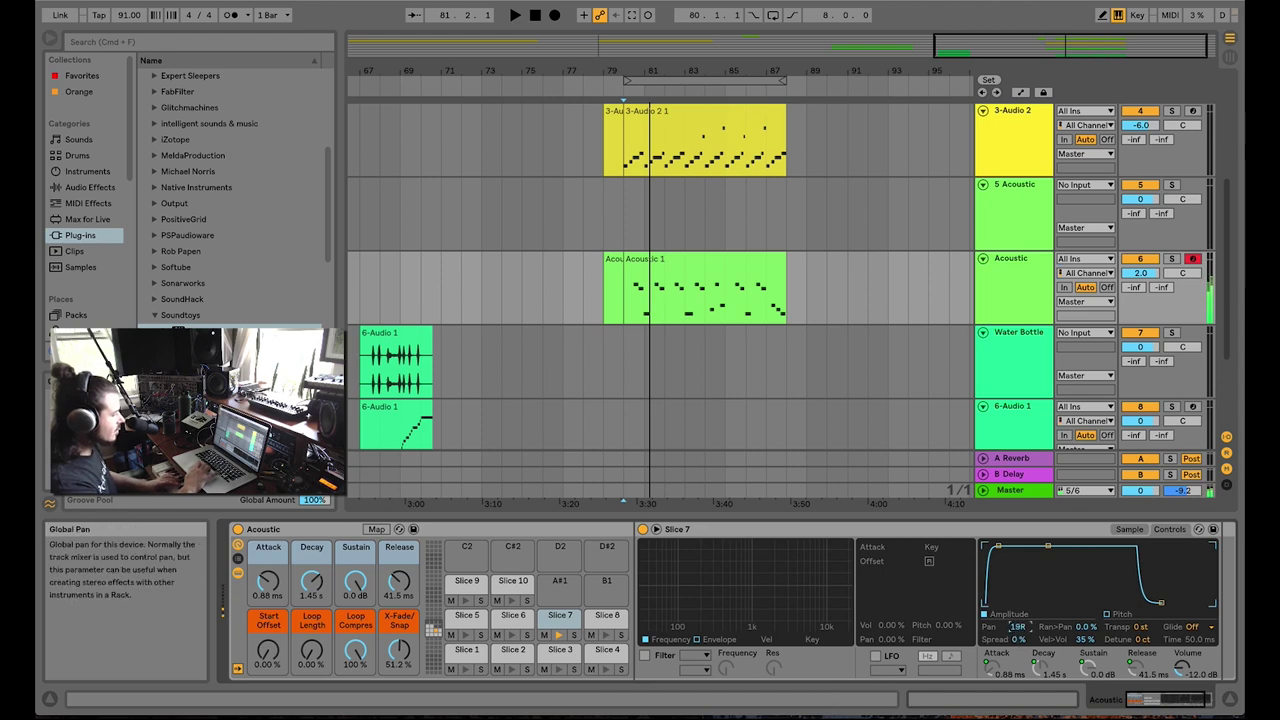
key("g")
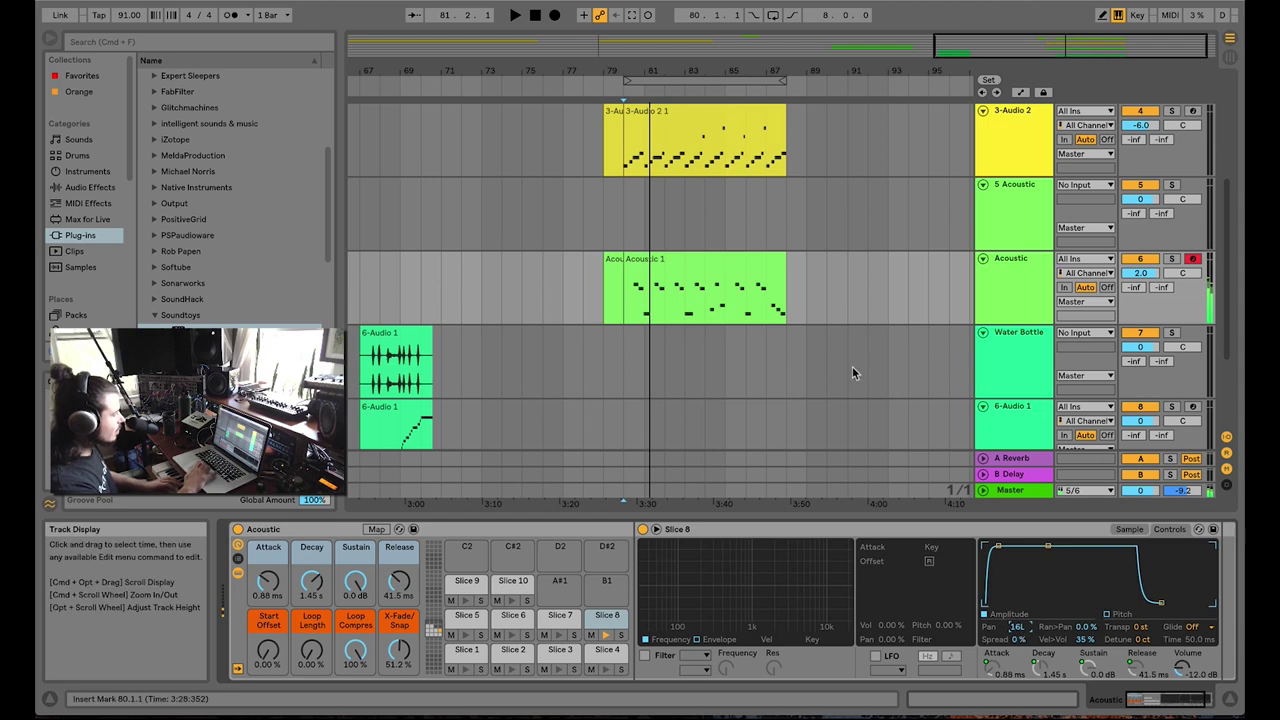
Audition the panned slices in the arrangement, loop the range from 80.1.1 to 88.1.1 and play it back
key("space")
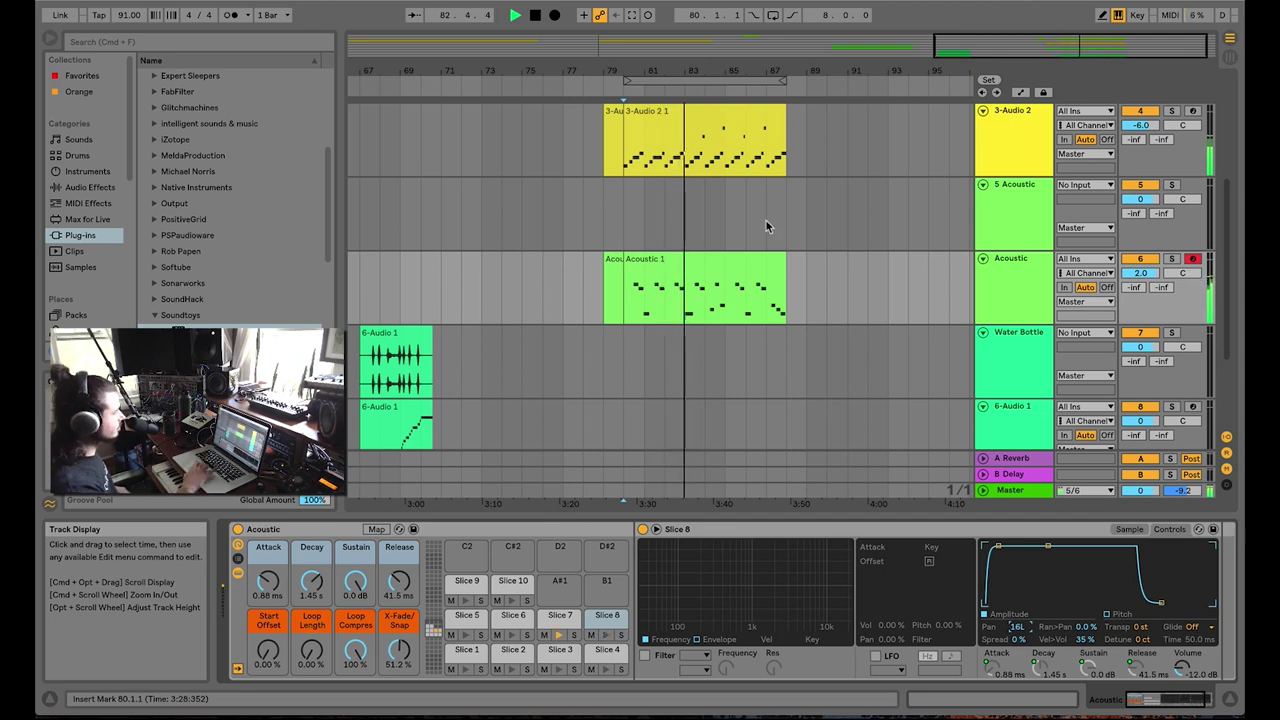
left_click(706, 280)
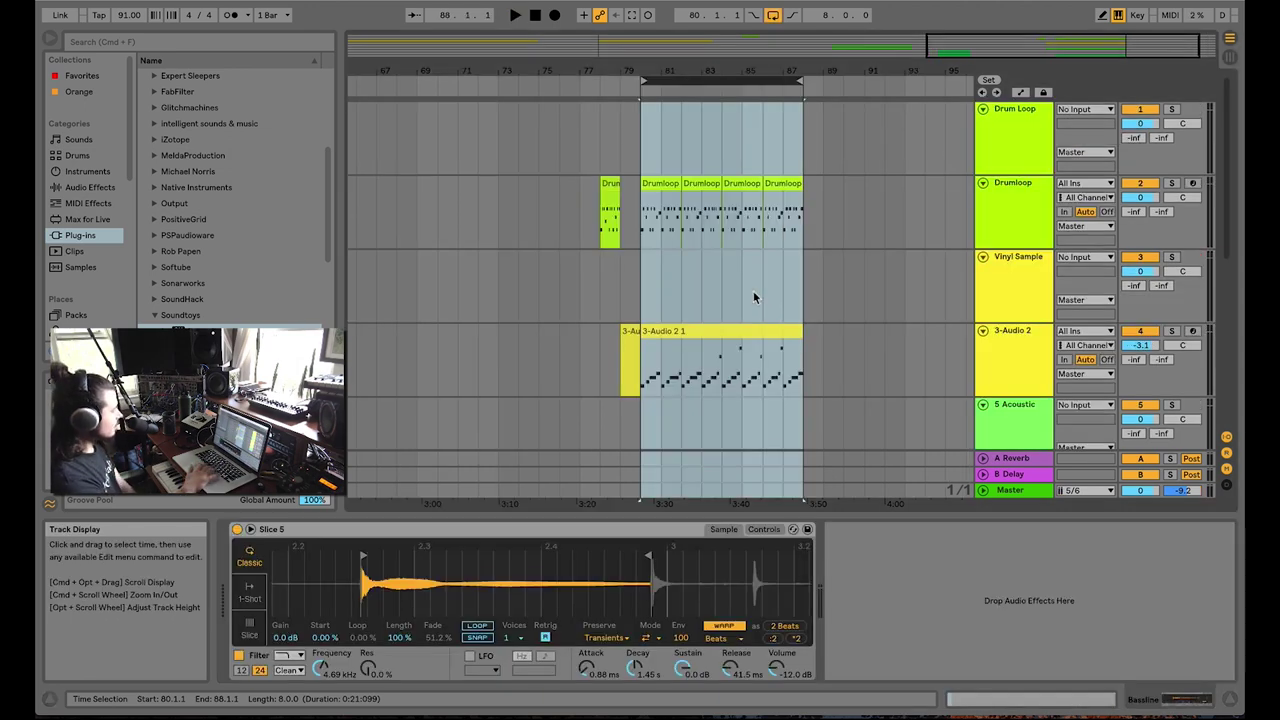
key("space")
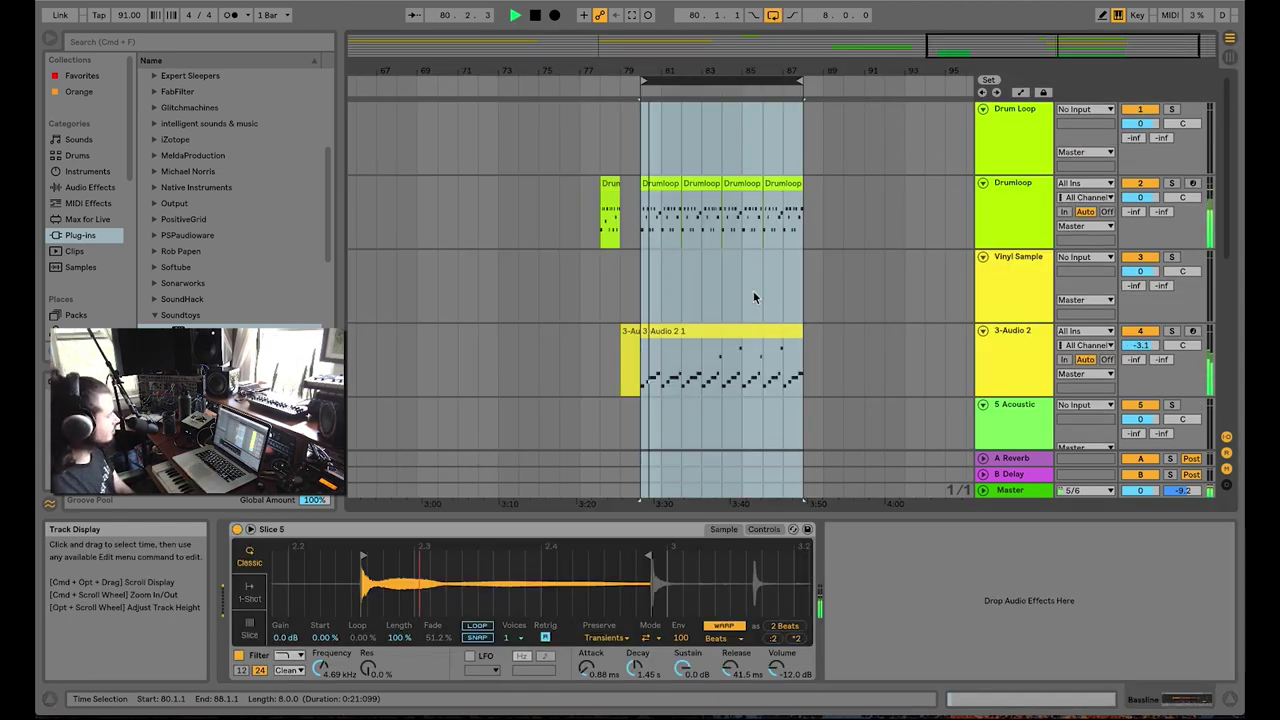